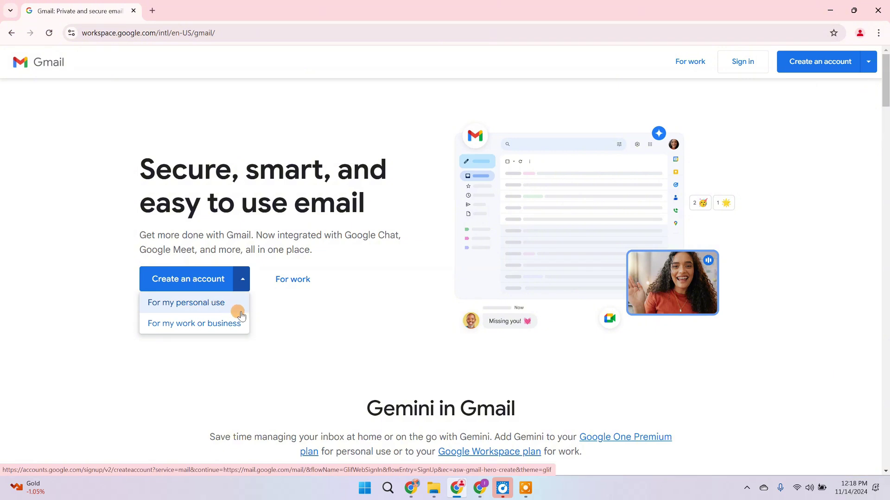
Start creating a Gmail account for personal use and submit the account holder's first and last name.
left_click(219, 307)
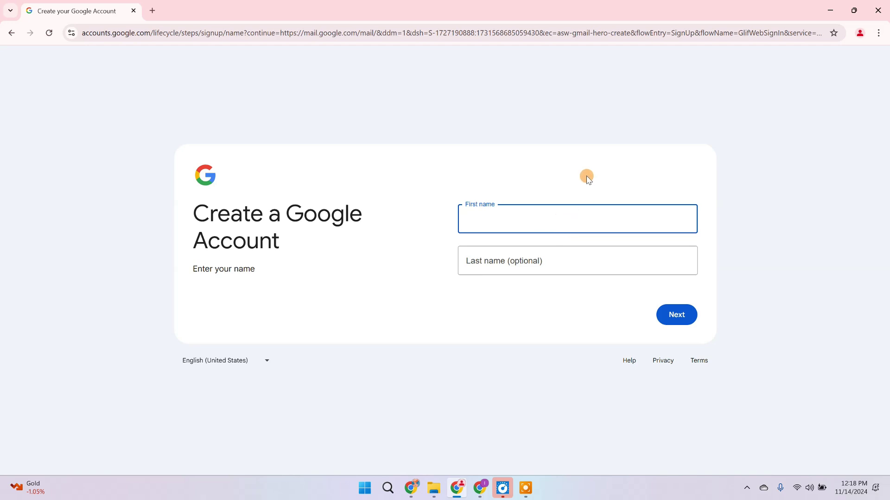
type("Ahtisham")
key("Tab")
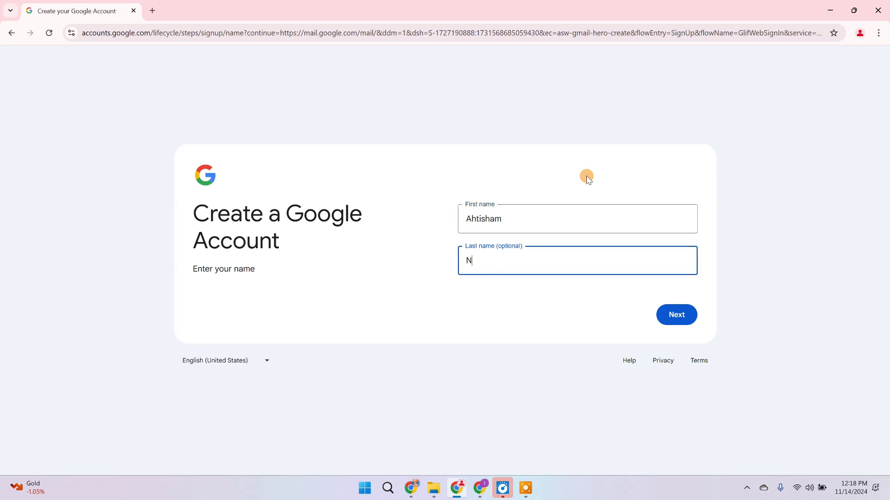
key("Return")
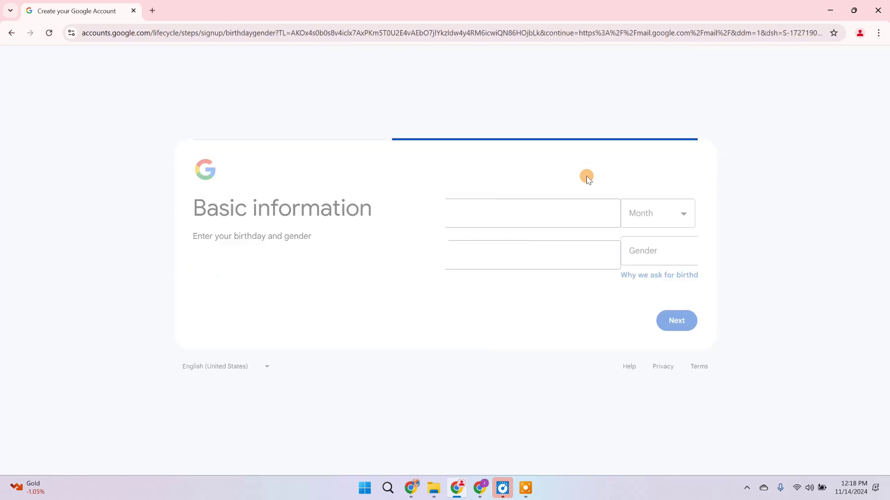
Fill in the account holder's date of birth, set the gender to Male, and submit the basic information.
left_click(467, 216)
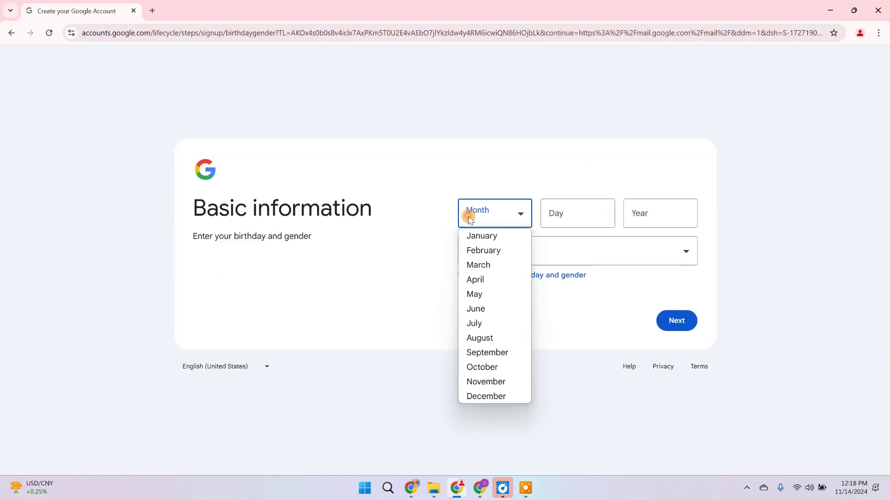
left_click(482, 251)
left_click(491, 219)
left_click(482, 236)
left_click(552, 206)
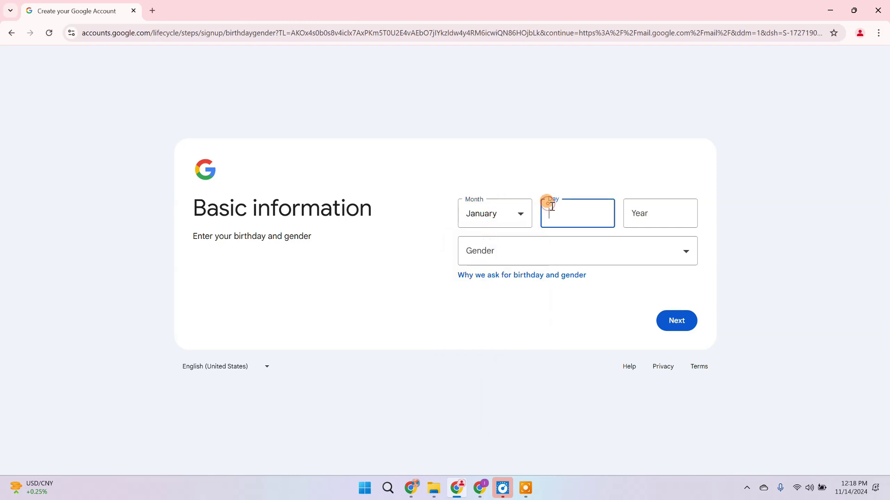
type("1")
left_click(669, 216)
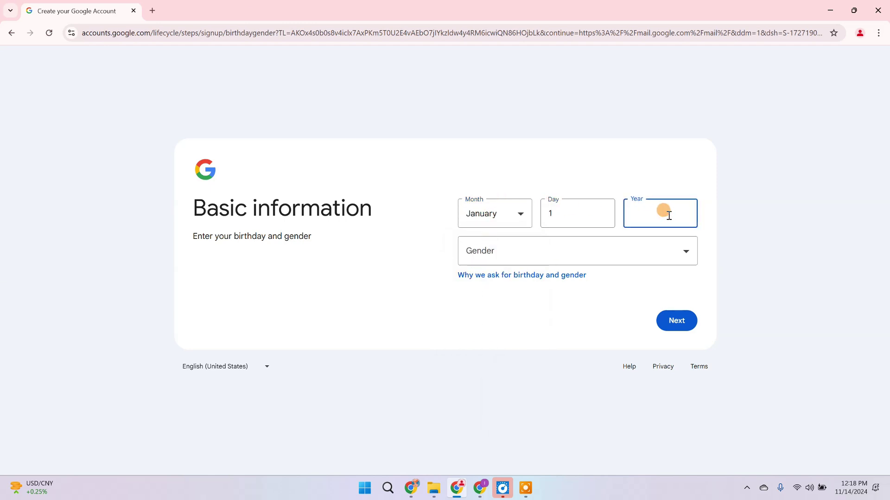
type("2000")
left_click(657, 254)
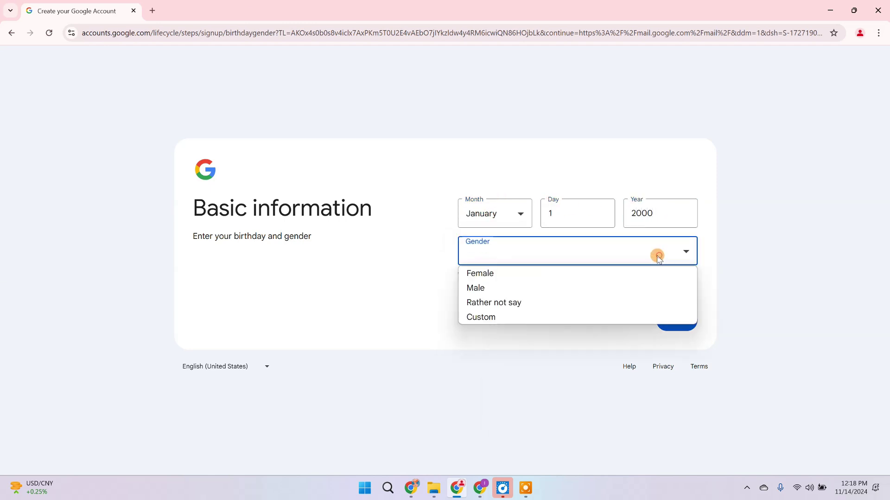
left_click(533, 288)
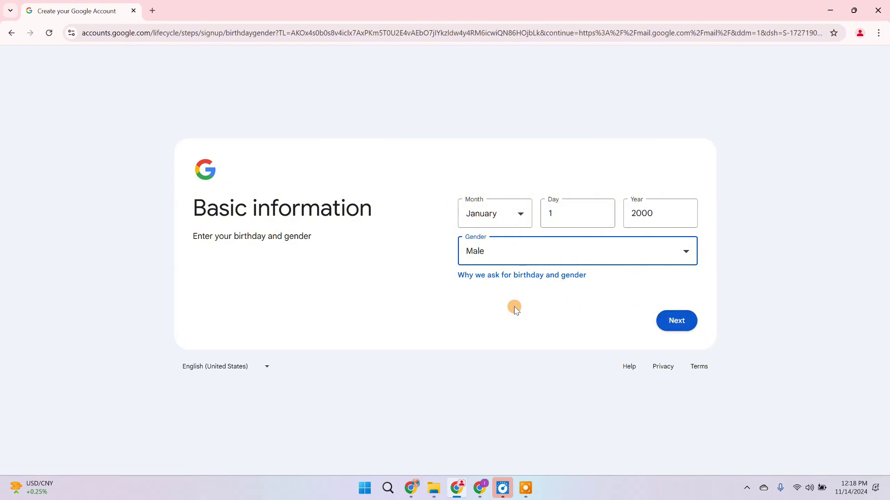
left_click(664, 330)
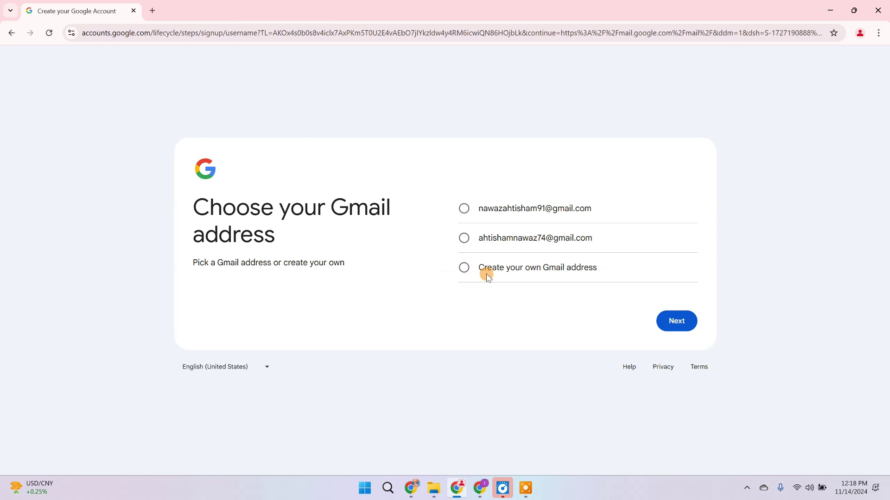
Choose to create your own Gmail address, enter a custom username and submit it.
left_click(589, 272)
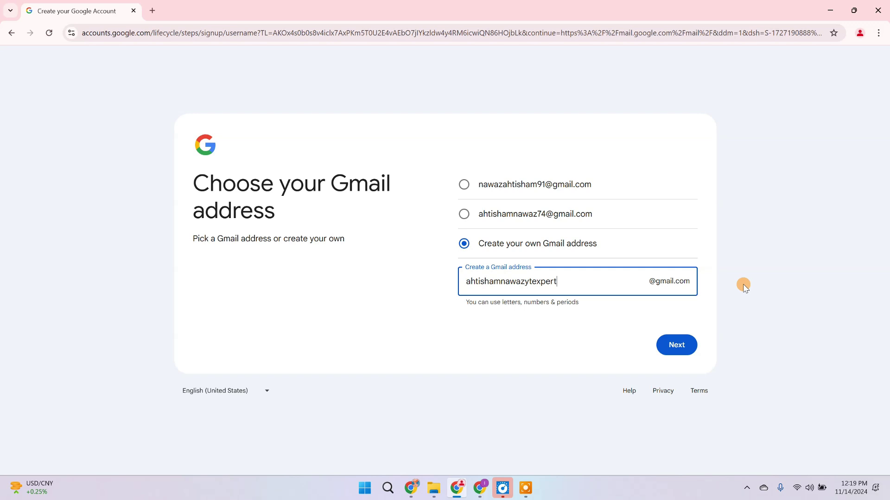
key("Return")
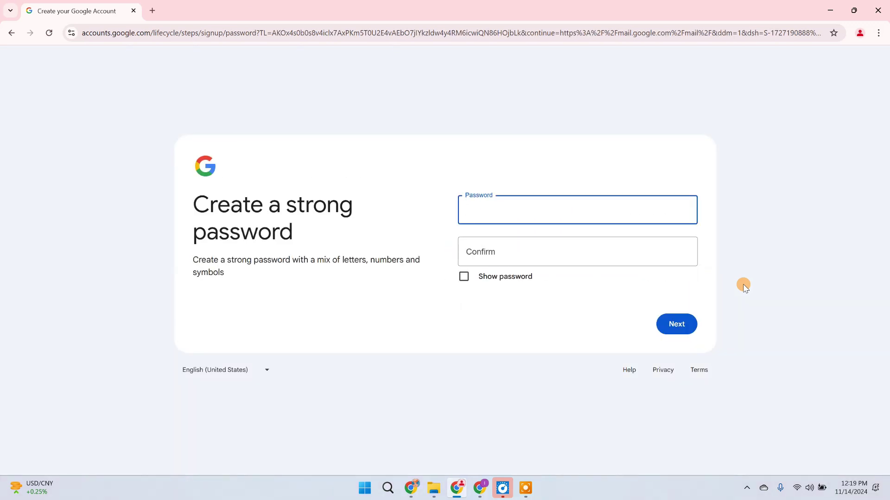
Return to the Gmail address choice and try a shorter username made of only the first and last name.
left_click(12, 34)
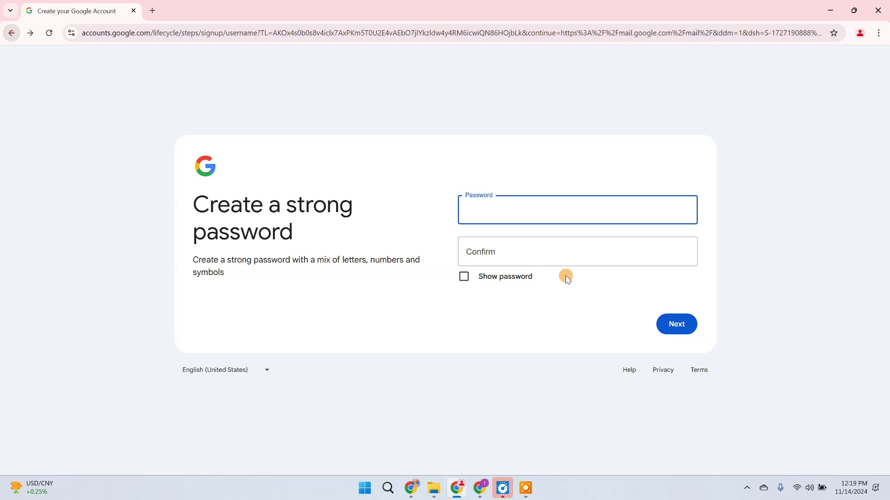
left_click(583, 287)
left_click_drag(576, 285, 516, 288)
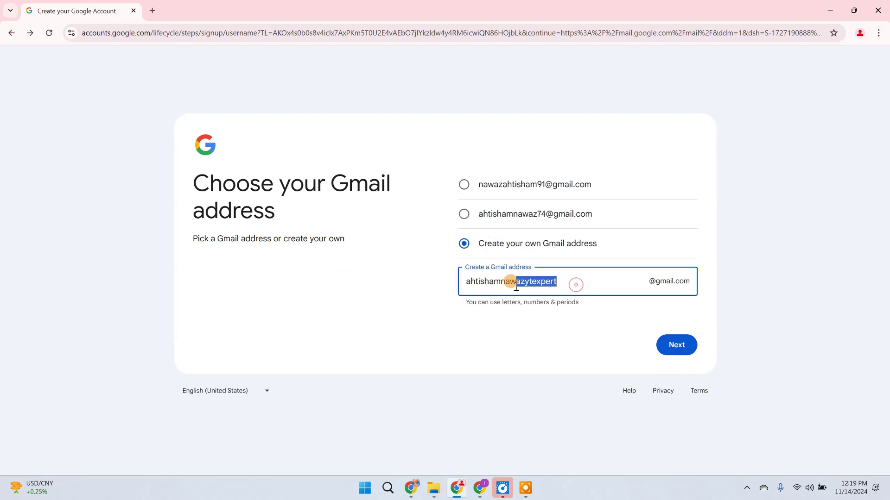
key("BackSpace")
key("Return")
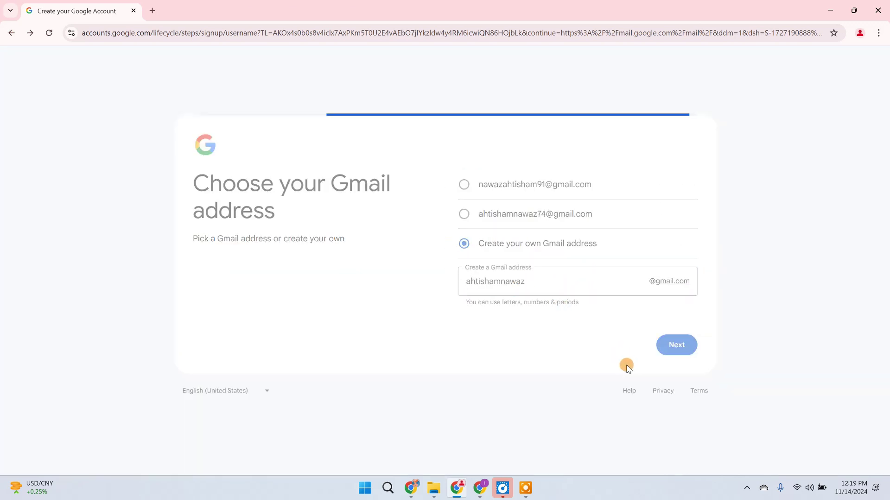
left_click(574, 310)
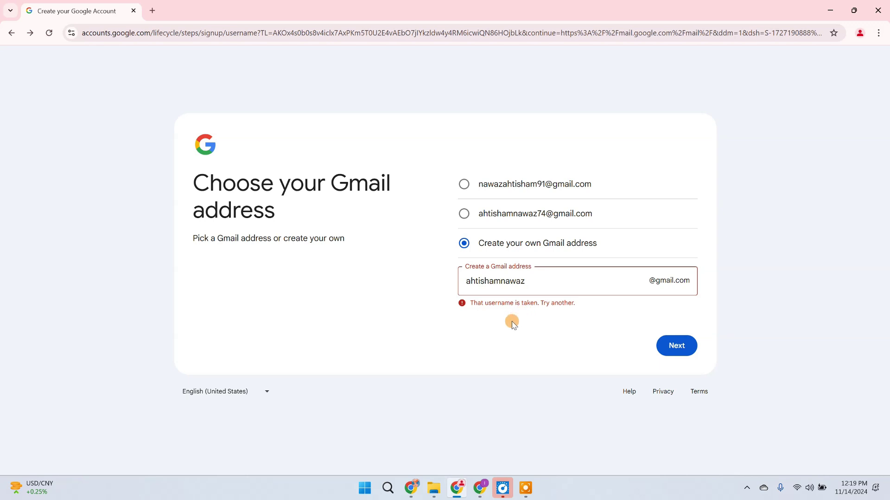
Extend the custom Gmail username back to the full version with its suffix and submit it.
mouse_move(528, 281)
left_mouse_down()
mouse_move(469, 281)
mouse_move(537, 280)
mouse_move(481, 293)
mouse_move(461, 284)
mouse_move(477, 301)
mouse_move(521, 302)
mouse_move(522, 282)
mouse_move(493, 284)
mouse_move(540, 285)
left_mouse_up()
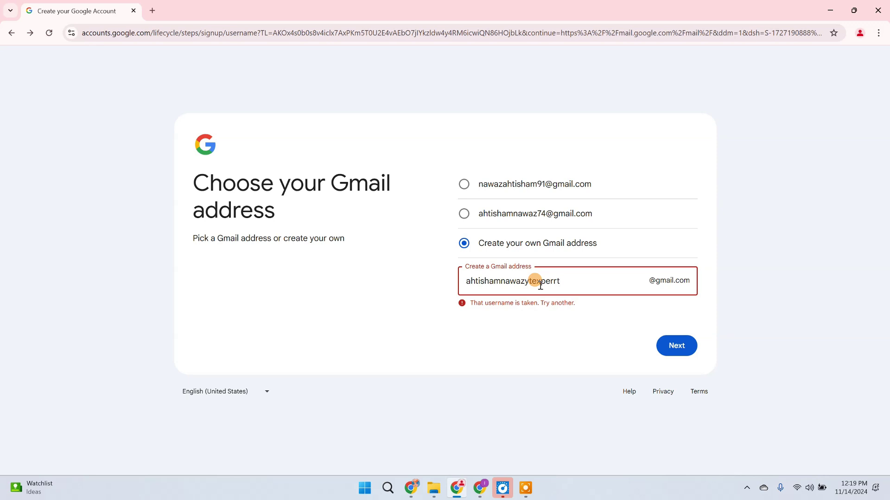
left_click(553, 280)
key("BackSpace")
left_click(676, 345)
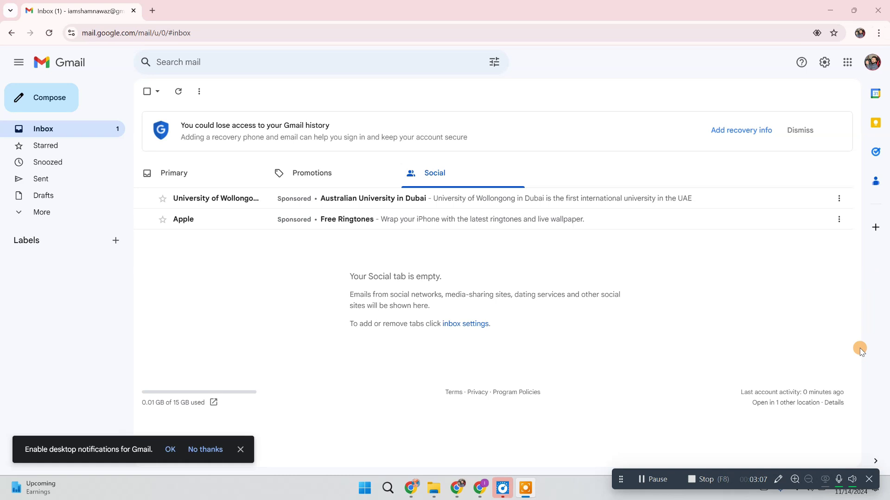
left_click(868, 477)
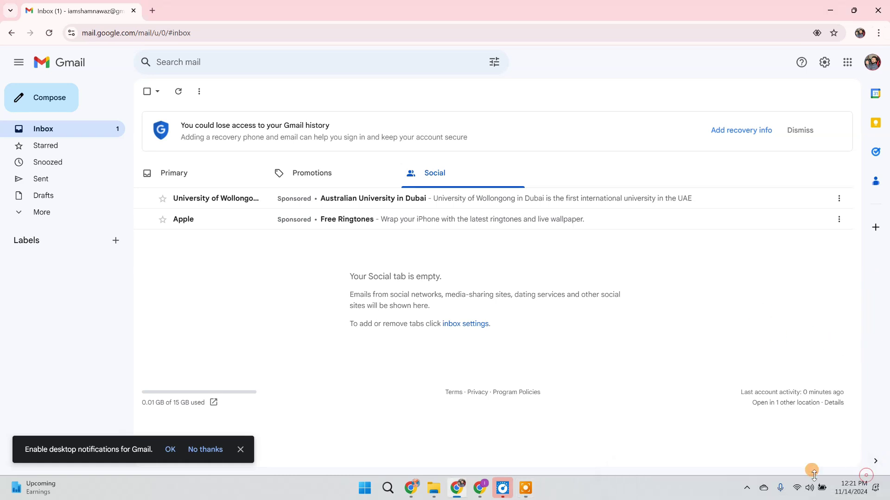
left_click(525, 487)
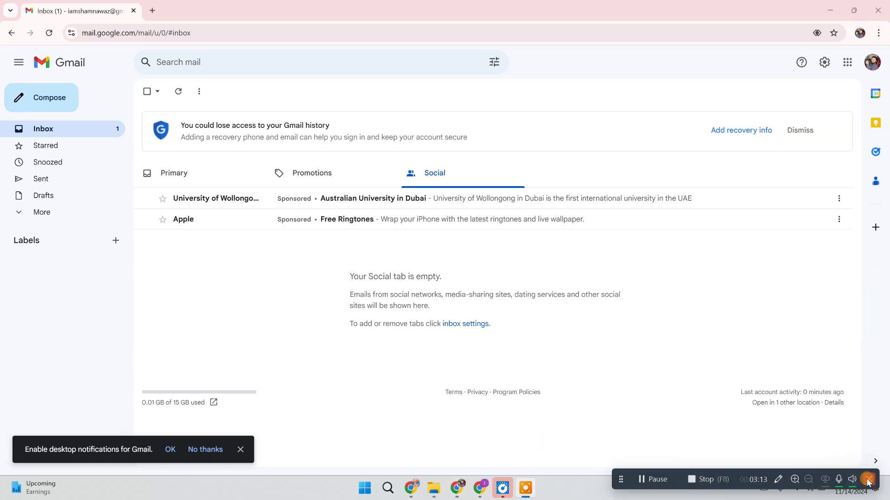
Open the Google Account management page from the Gmail profile and go to the Security settings.
left_click(874, 65)
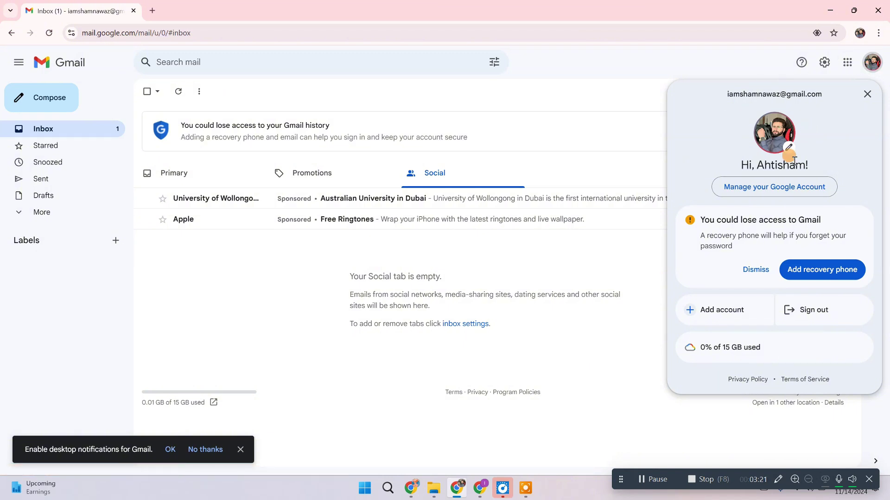
left_click(726, 188)
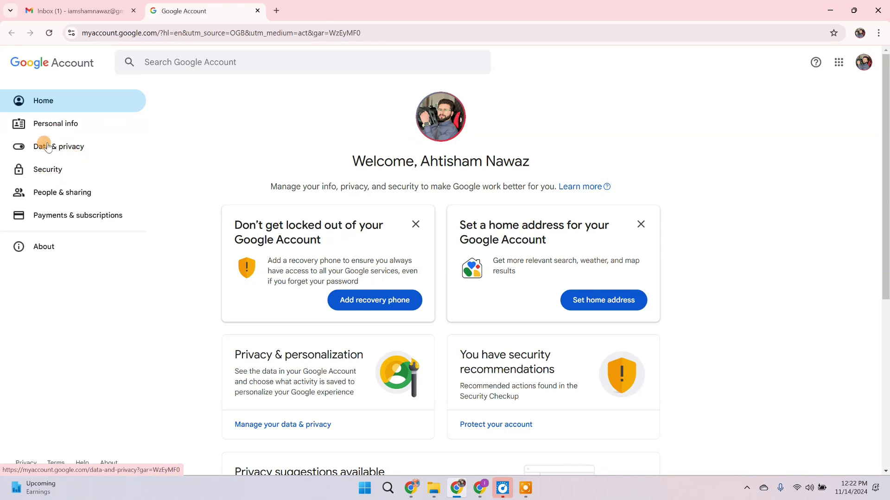
left_click(37, 174)
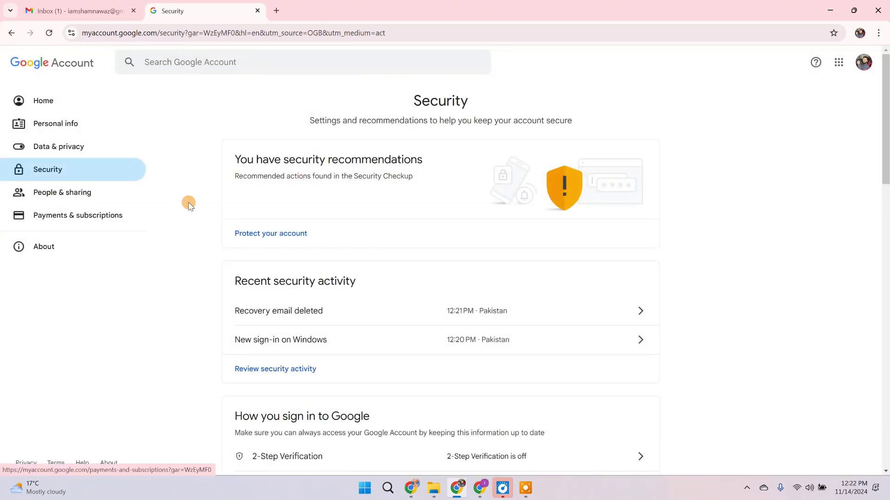
Examine the Security page, especially the sign-in methods and recovery options under How you sign in to Google.
scroll(701, 207, "down", 3)
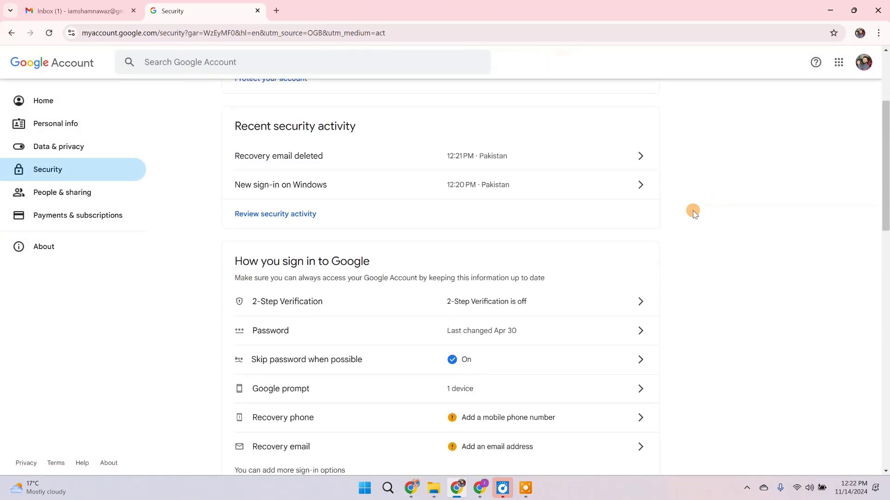
scroll(695, 212, "down", 1)
scroll(694, 212, "down", 1)
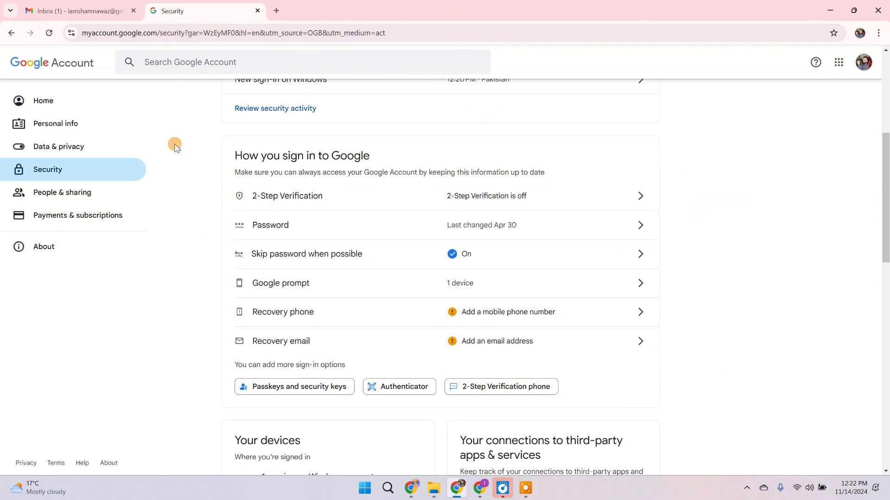
left_click_drag(175, 143, 550, 371)
left_click(711, 392)
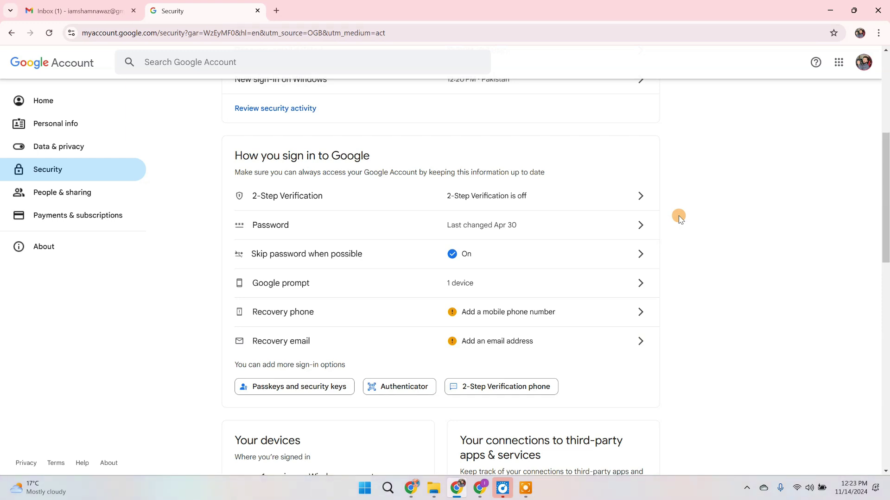
scroll(679, 218, "down", 15)
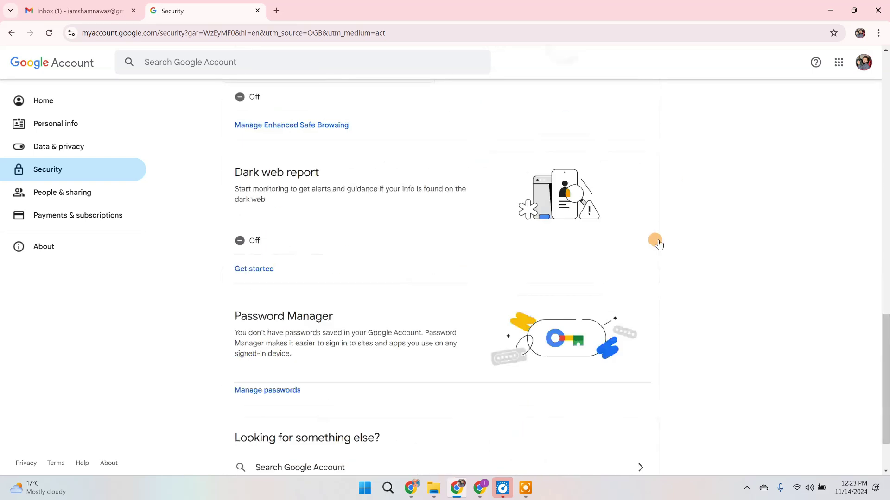
scroll(658, 244, "up", 15)
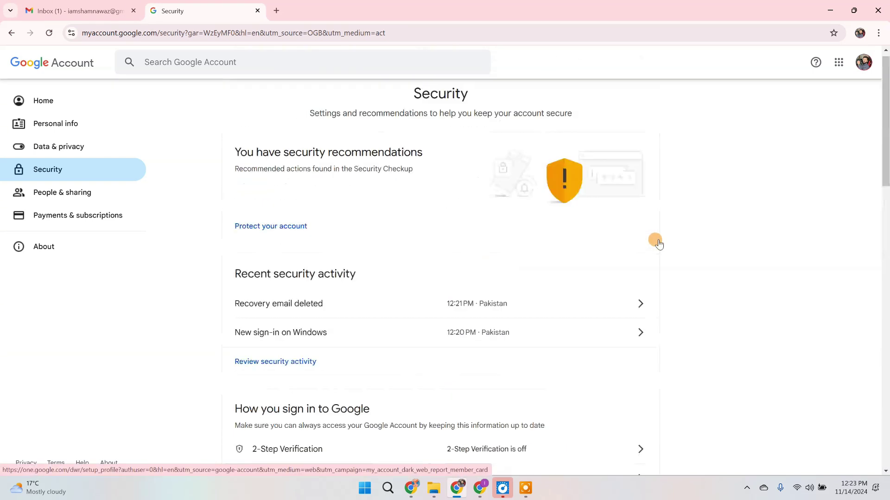
scroll(659, 244, "down", 5)
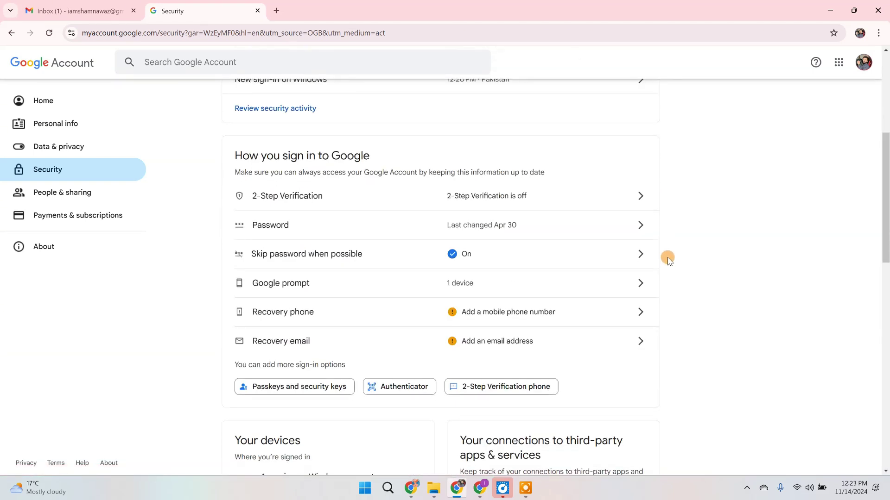
scroll(579, 232, "down", 3)
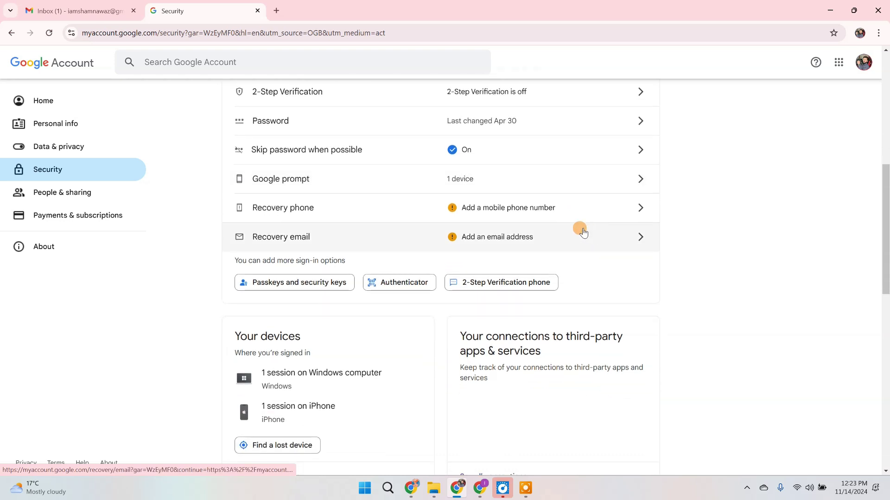
scroll(583, 232, "up", 1)
View the Google prompts settings from the sign-in options and return to the Security page.
left_click(502, 175)
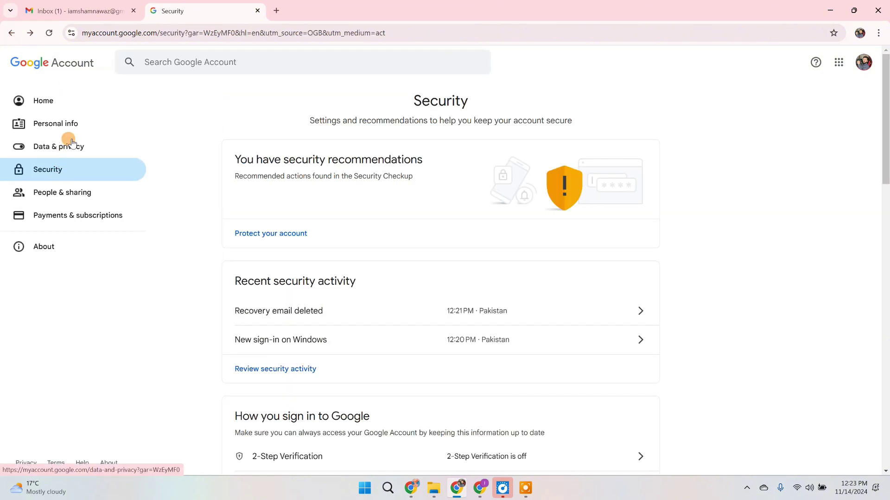
scroll(512, 290, "down", 4)
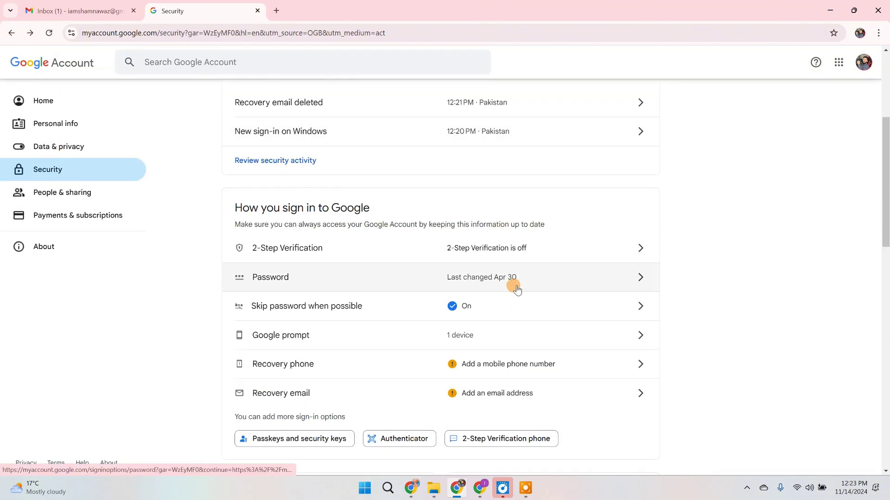
left_click(501, 337)
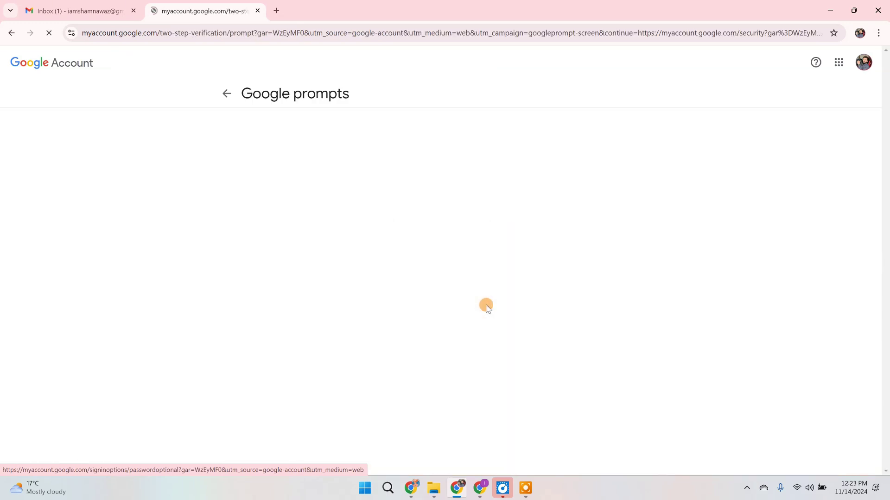
left_click(5, 32)
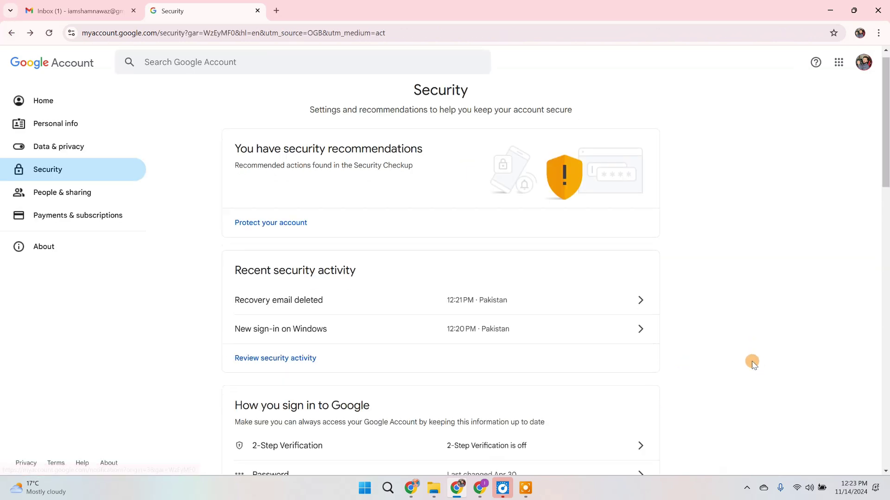
Open the Passkeys and security keys settings from the additional sign-in options.
scroll(752, 363, "down", 4)
scroll(669, 342, "down", 1)
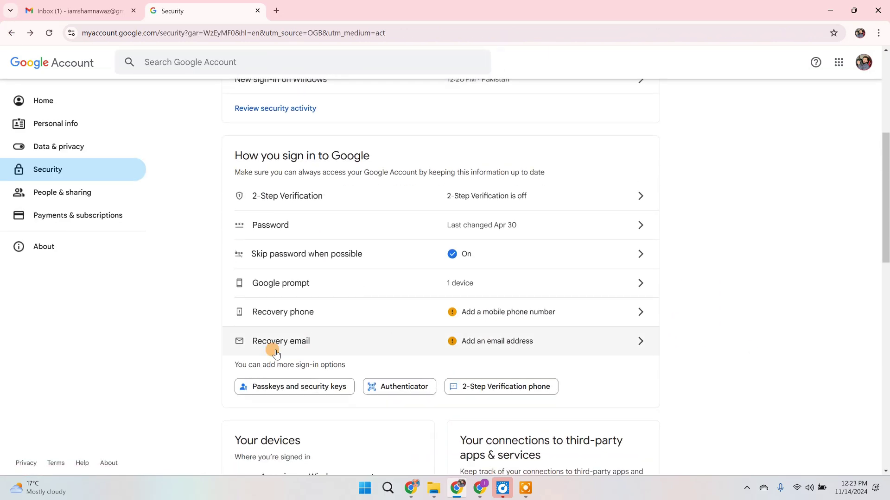
left_click(251, 387)
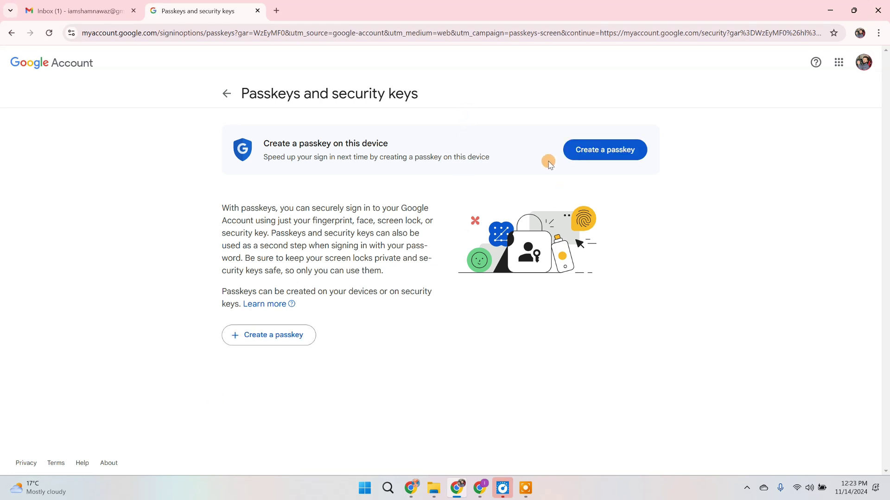
View the Authenticator app settings from the additional sign-in options and return to the Security page.
left_click(11, 33)
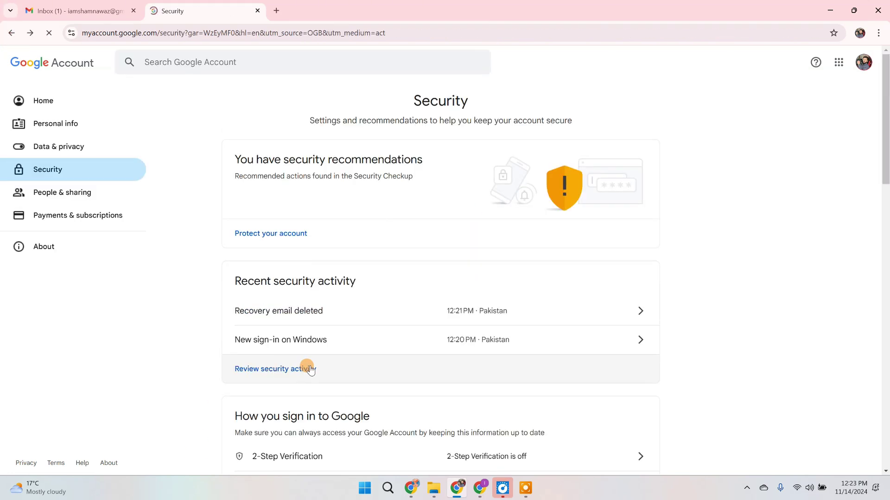
scroll(397, 327, "down", 2)
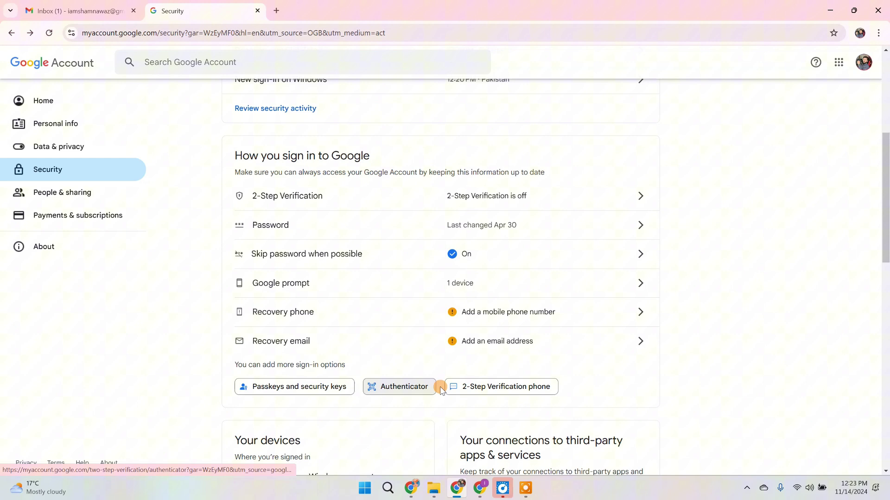
left_click(412, 383)
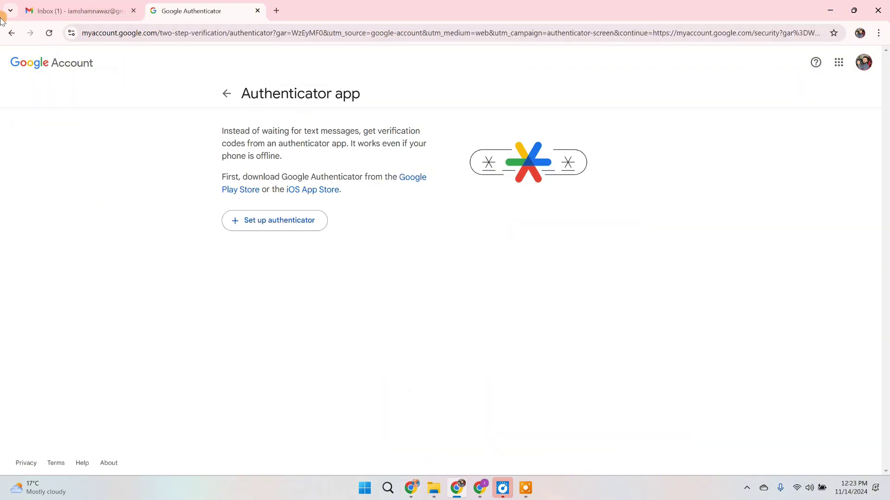
left_click(12, 33)
Examine the security recommendations, recent security activity and sign-in methods on the Security page, including the Authenticator option.
scroll(681, 230, "down", 5)
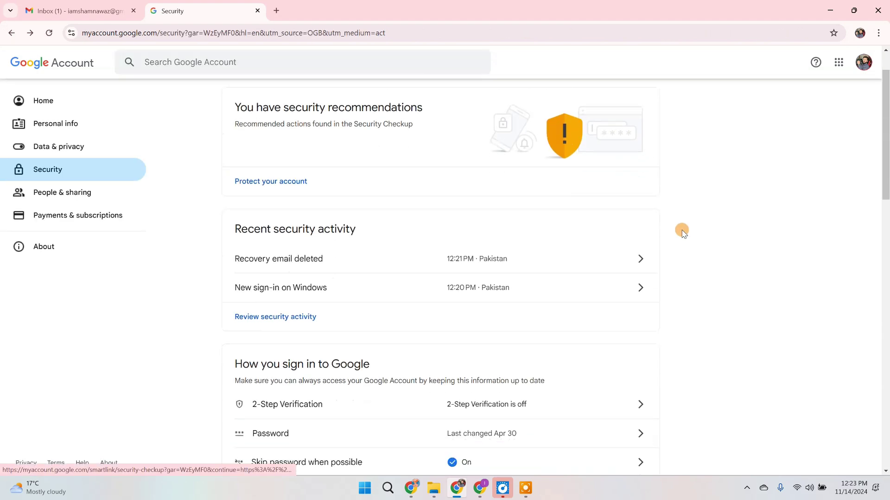
scroll(681, 230, "up", 3)
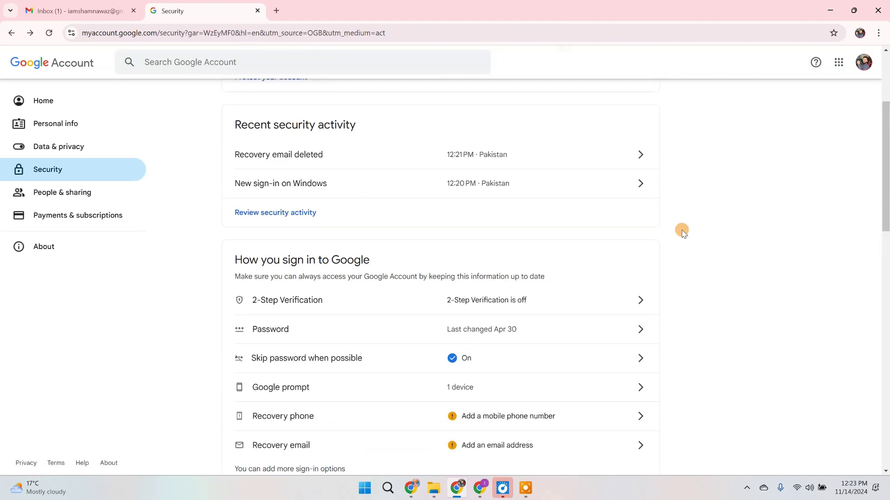
scroll(683, 230, "down", 2)
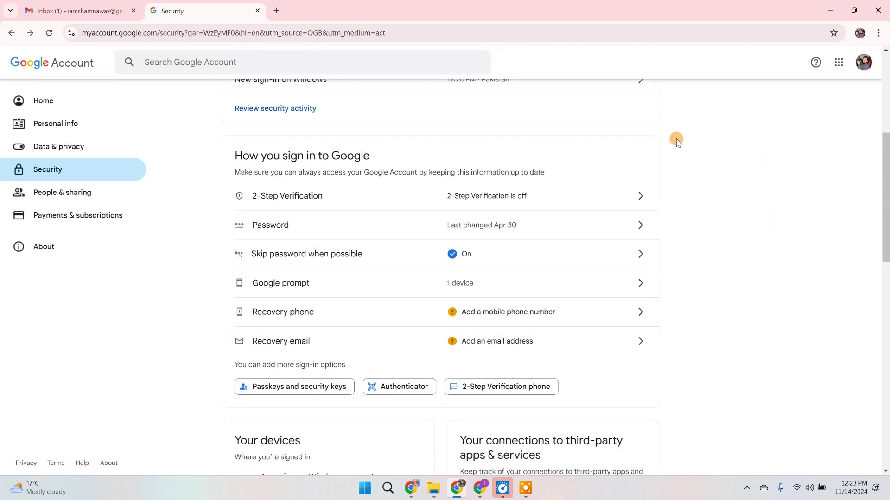
scroll(671, 271, "up", 2)
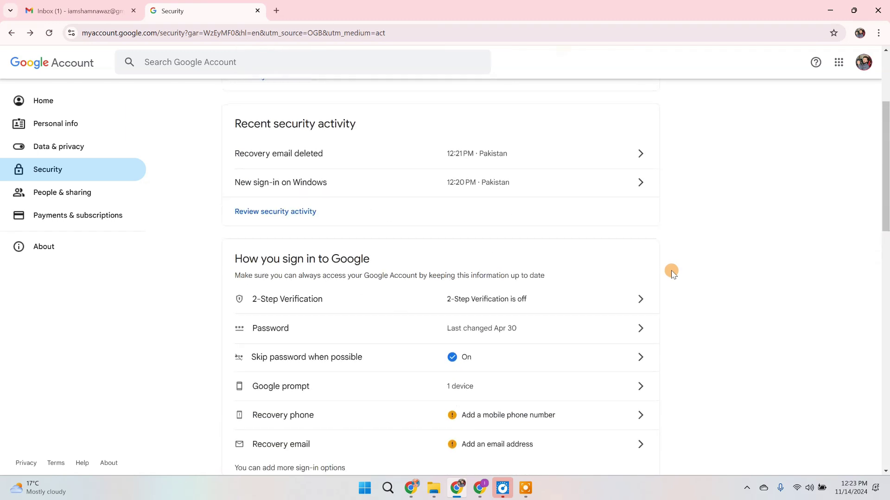
scroll(598, 302, "down", 1)
scroll(669, 329, "down", 1)
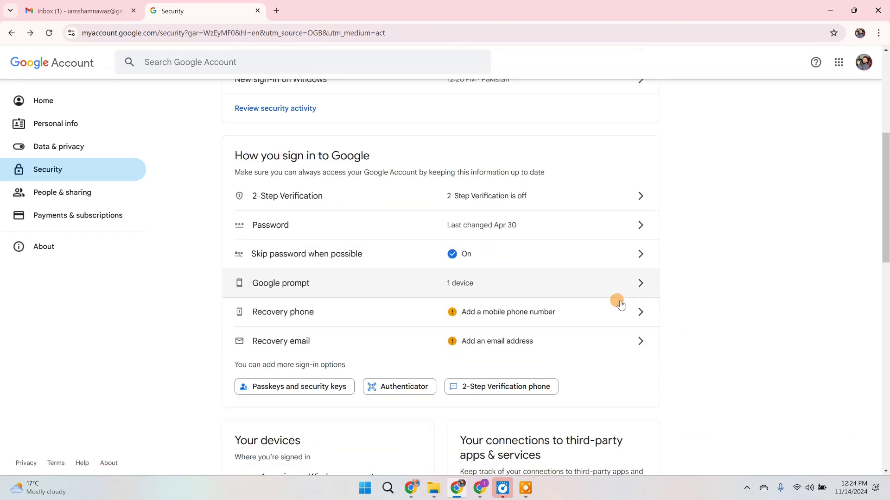
scroll(223, 341, "down", 3)
scroll(287, 389, "up", 3)
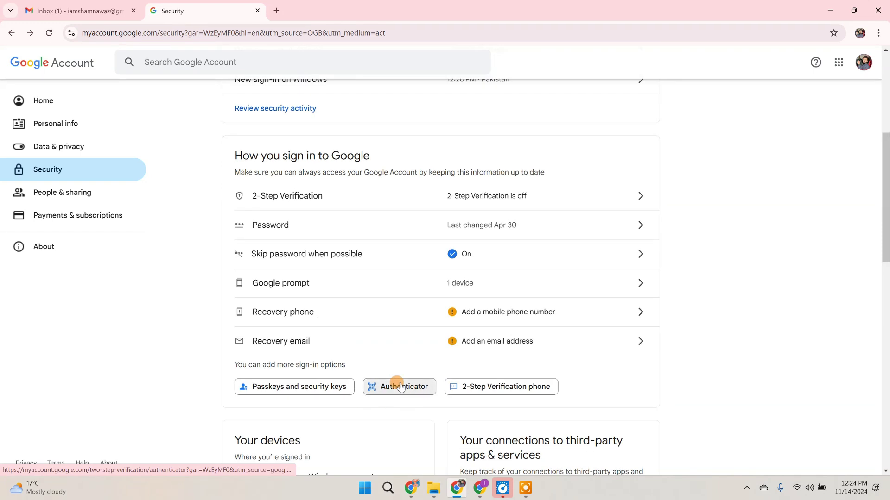
left_click(381, 392)
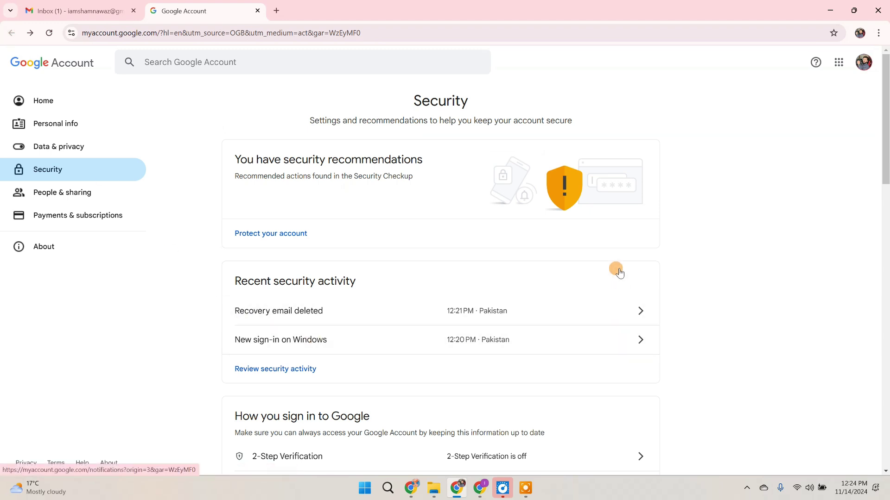
scroll(602, 267, "down", 1)
scroll(595, 285, "up", 1)
scroll(671, 298, "down", 3)
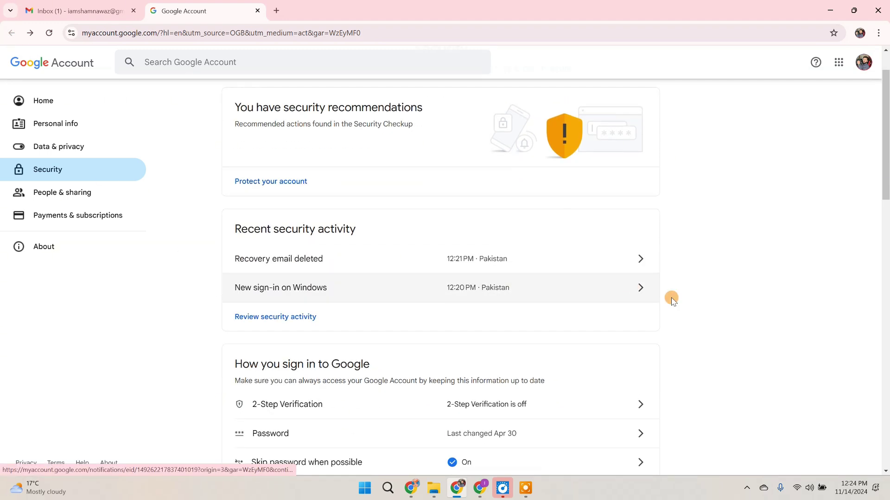
scroll(672, 326, "down", 3)
scroll(639, 324, "up", 6)
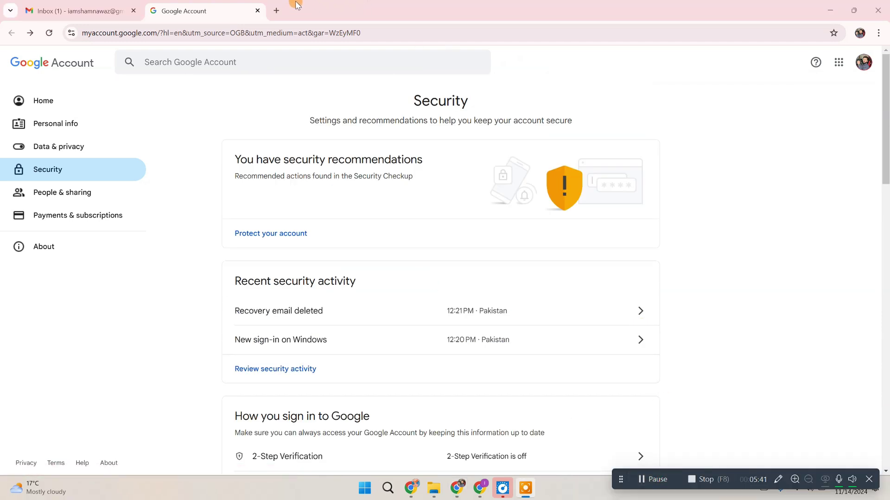
Open the YouTube home page in a new browser tab.
left_click(276, 5)
type("yo")
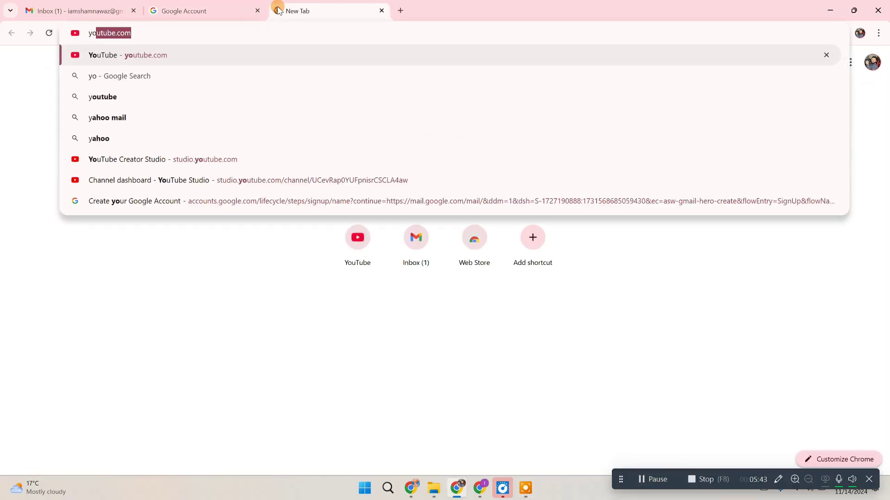
type("utube")
key("BackSpace")
key("BackSpace")
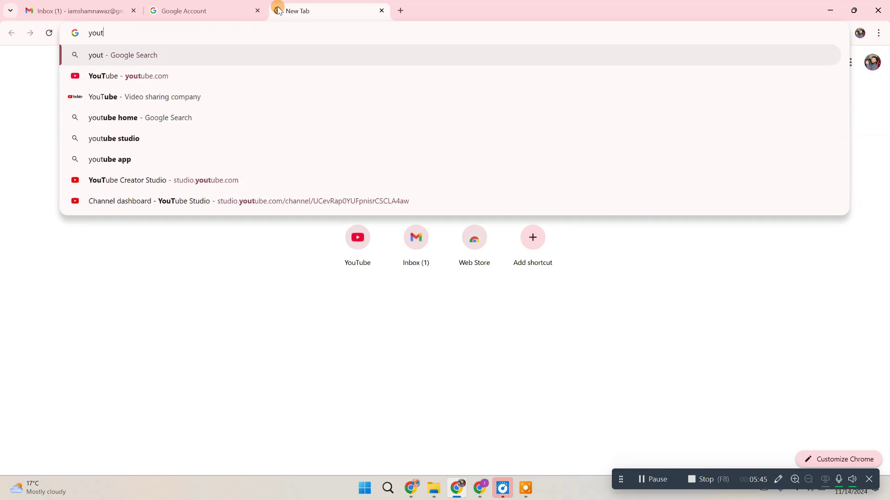
type("ube.c")
key("Return")
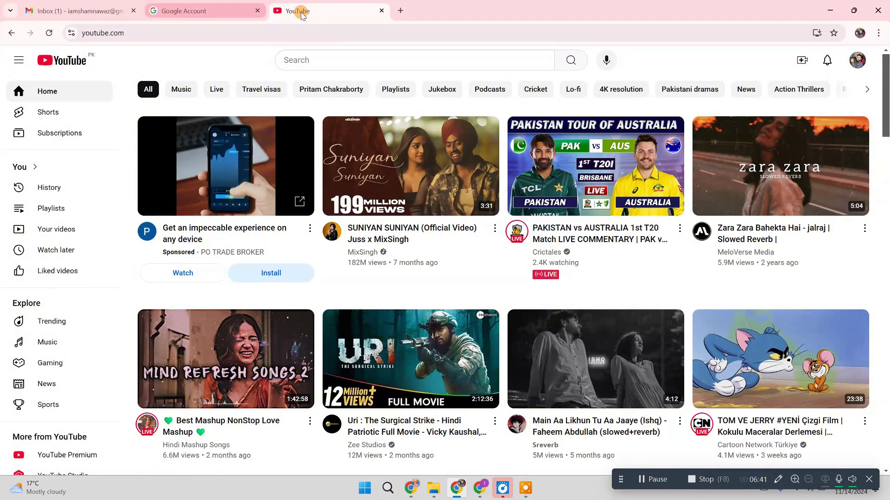
Open YouTube Studio for the signed-in channel from the YouTube account options.
left_click(855, 70)
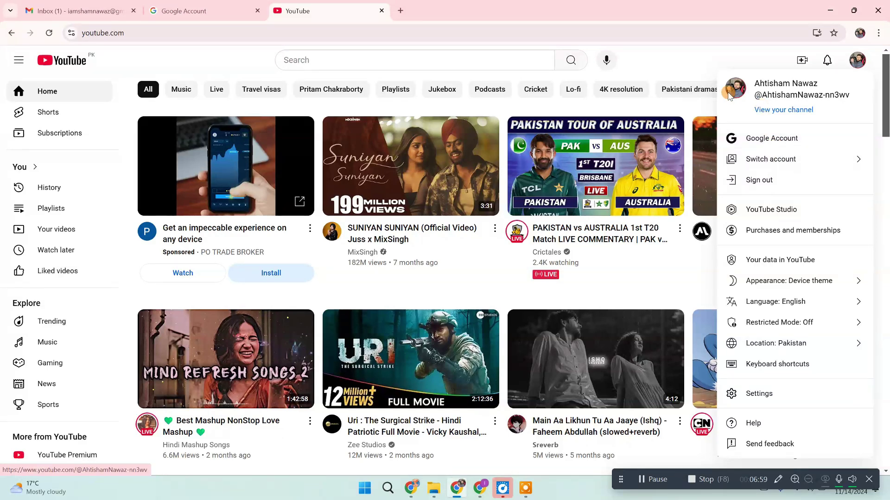
left_click(690, 59)
left_click(856, 69)
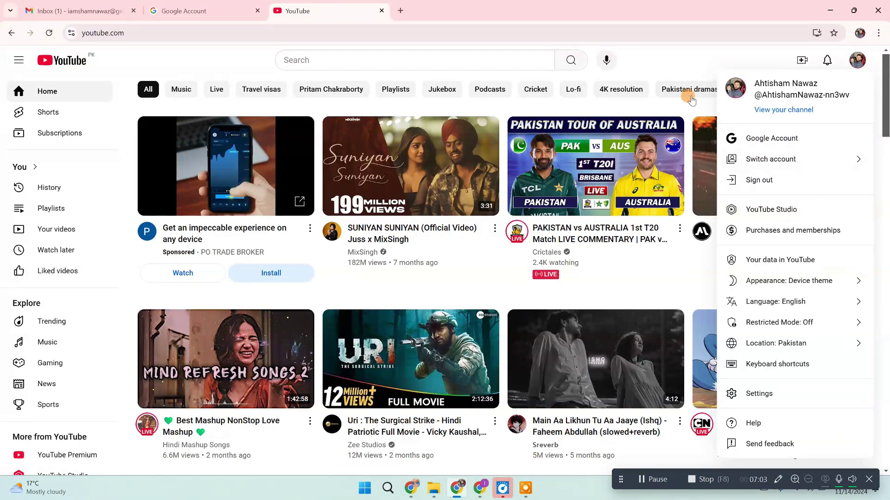
left_click(691, 70)
left_click(856, 62)
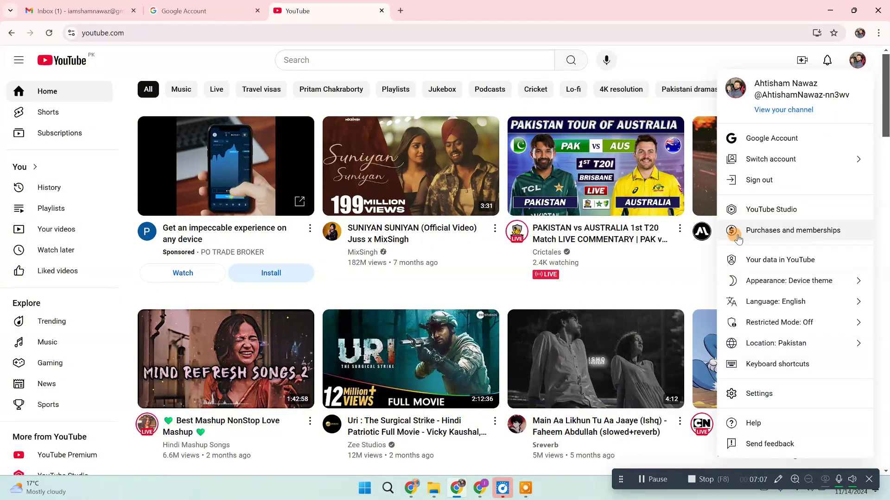
left_click(770, 210)
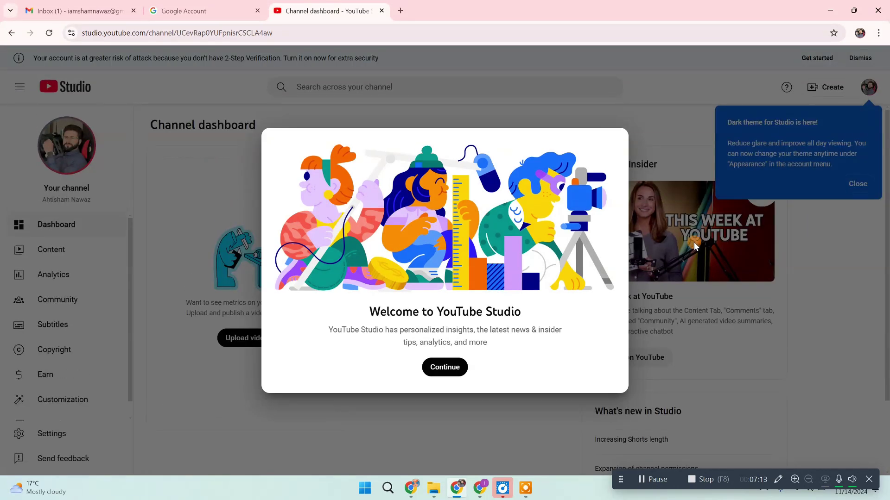
Dismiss the YouTube Studio welcome and dark theme notices and open the channel's Customization page.
left_click(436, 378)
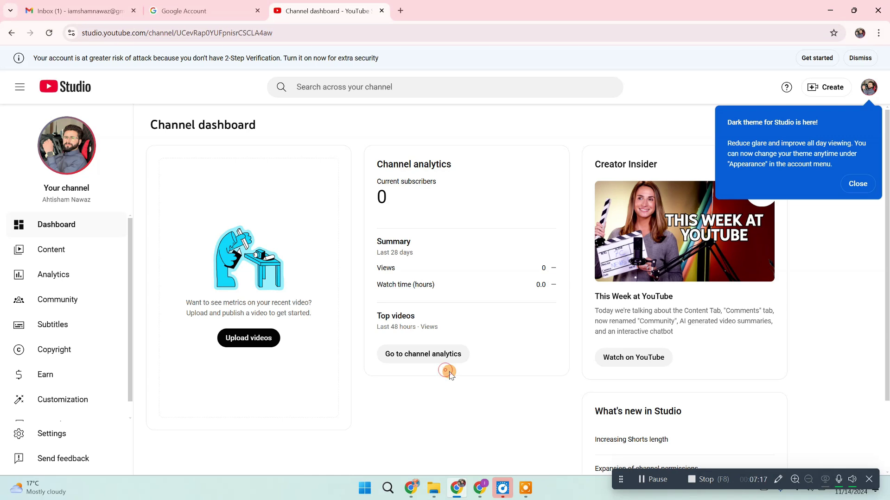
left_click(854, 182)
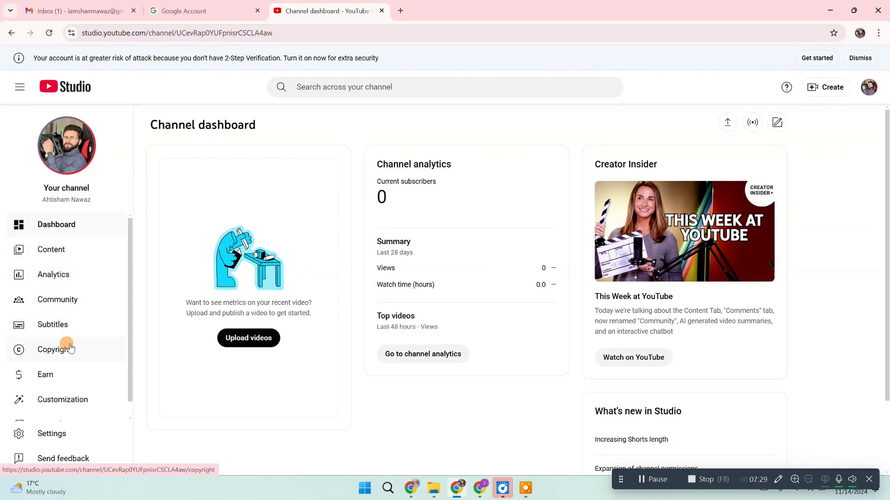
scroll(65, 344, "down", 1)
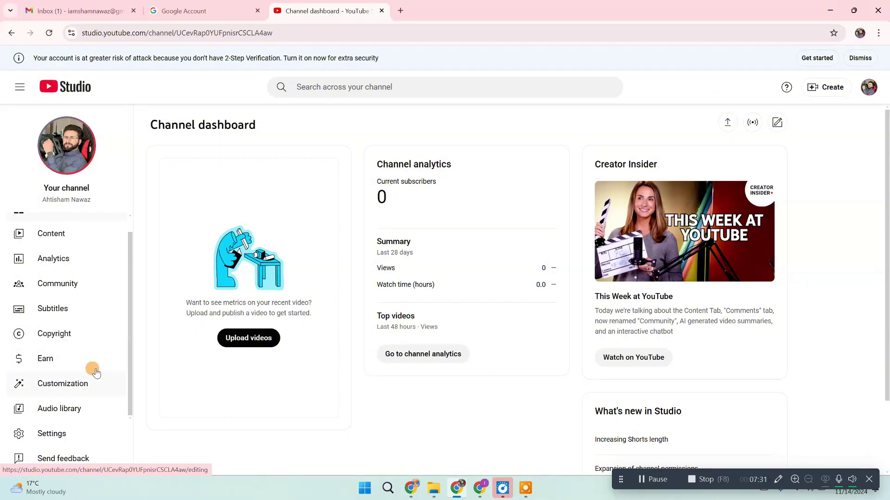
scroll(108, 385, "up", 1)
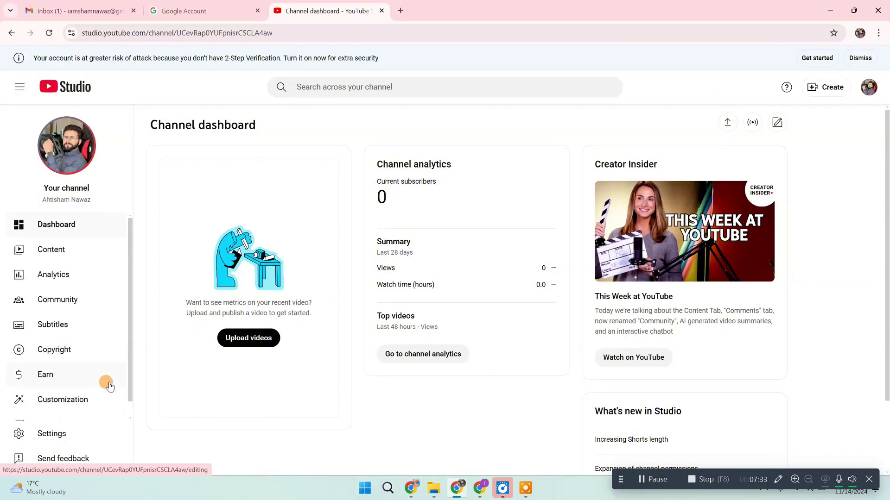
scroll(95, 376, "down", 1)
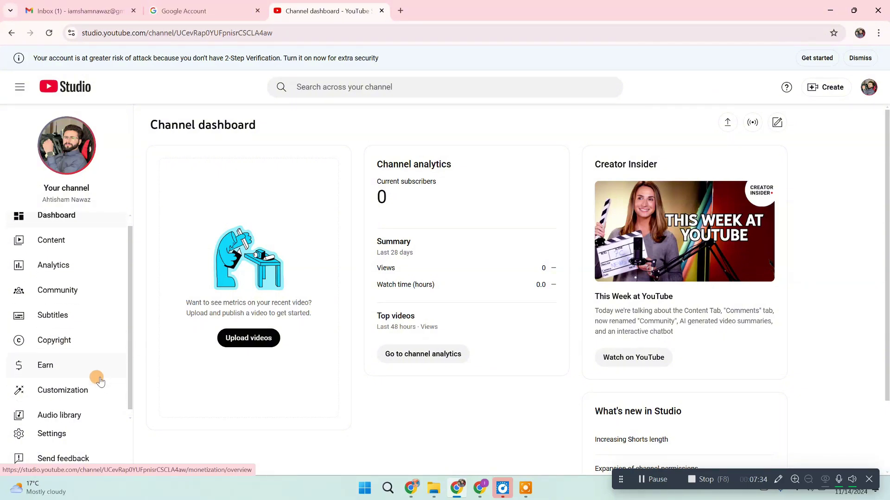
left_click(59, 387)
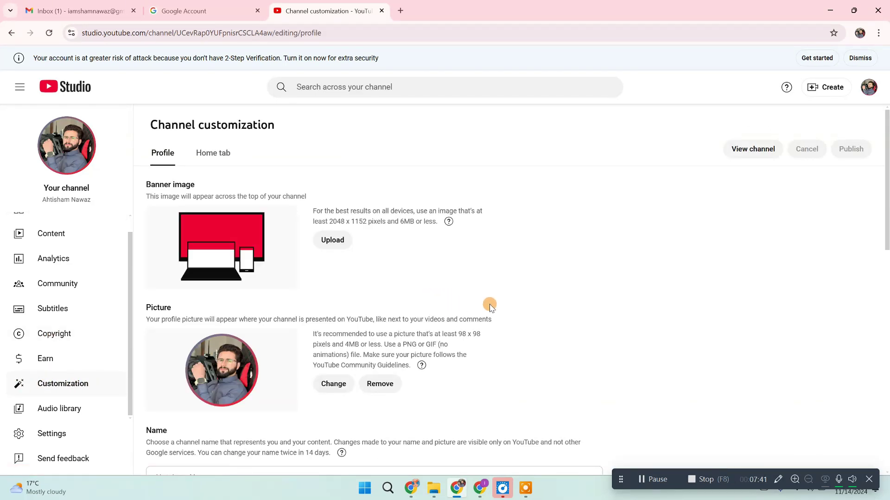
Examine the channel's Profile customization settings, from banner image, picture, name and handle down to links, contact info and video watermark.
scroll(520, 317, "down", 3)
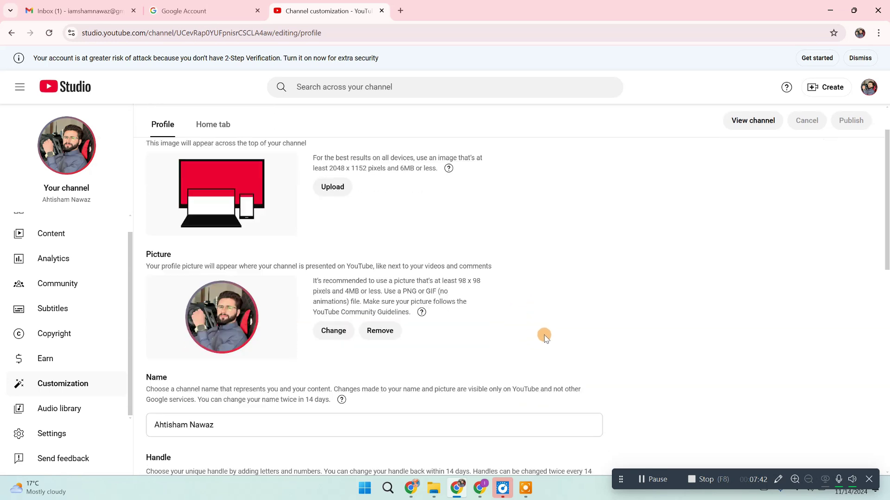
scroll(638, 334, "up", 2)
scroll(190, 174, "up", 1)
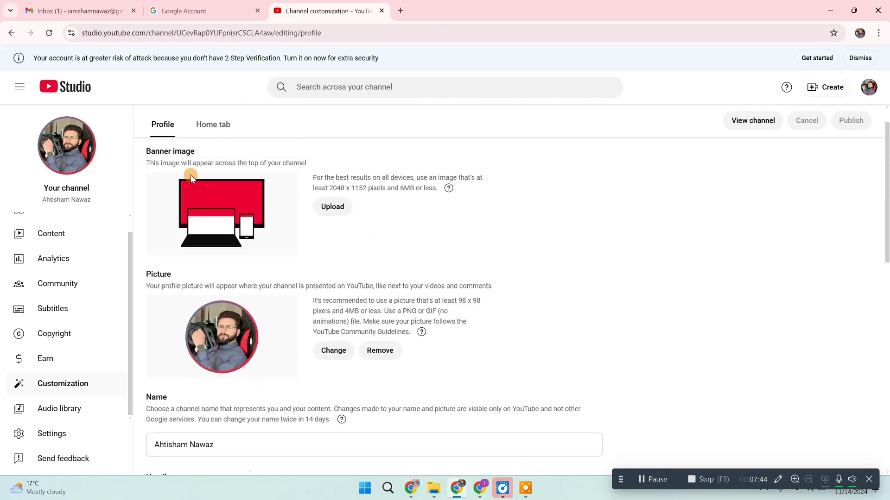
scroll(153, 294, "down", 4)
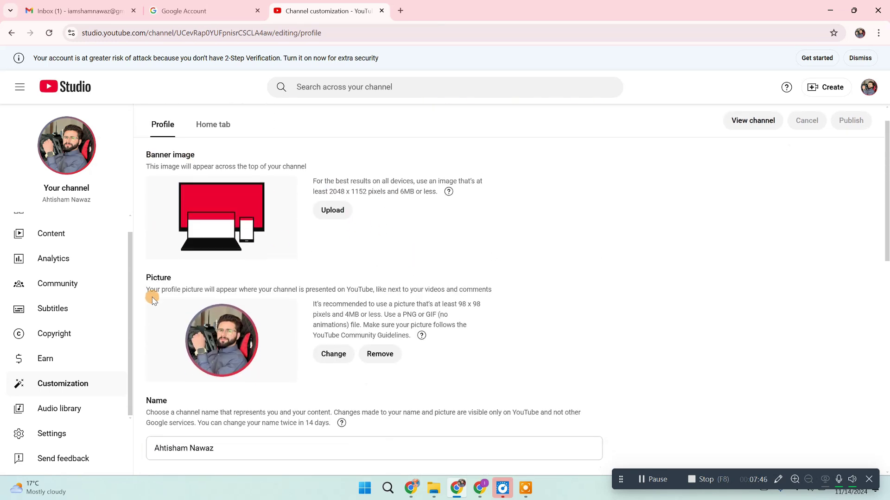
scroll(234, 293, "down", 1)
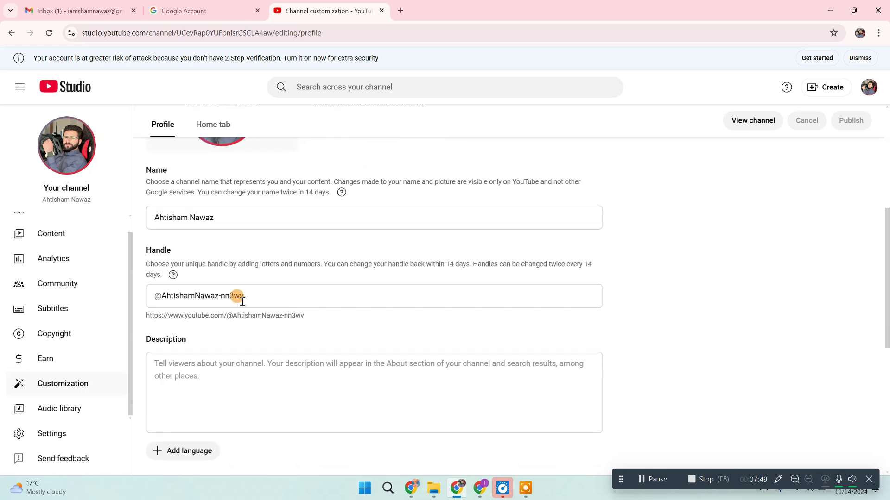
scroll(183, 301, "down", 3)
scroll(260, 351, "down", 3)
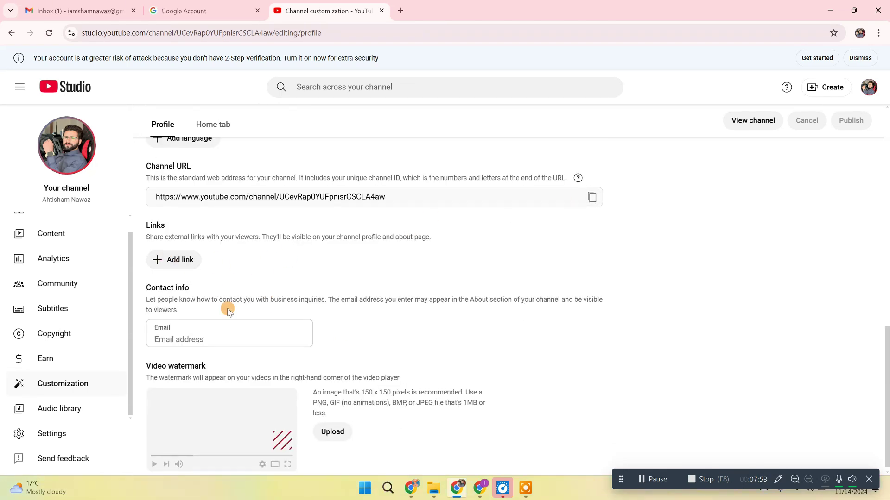
scroll(387, 367, "down", 1)
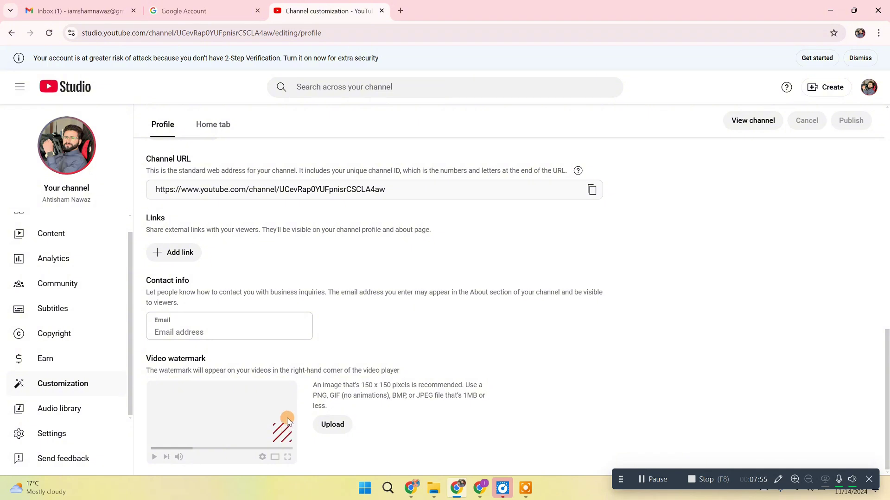
scroll(481, 360, "up", 10)
scroll(482, 360, "up", 2)
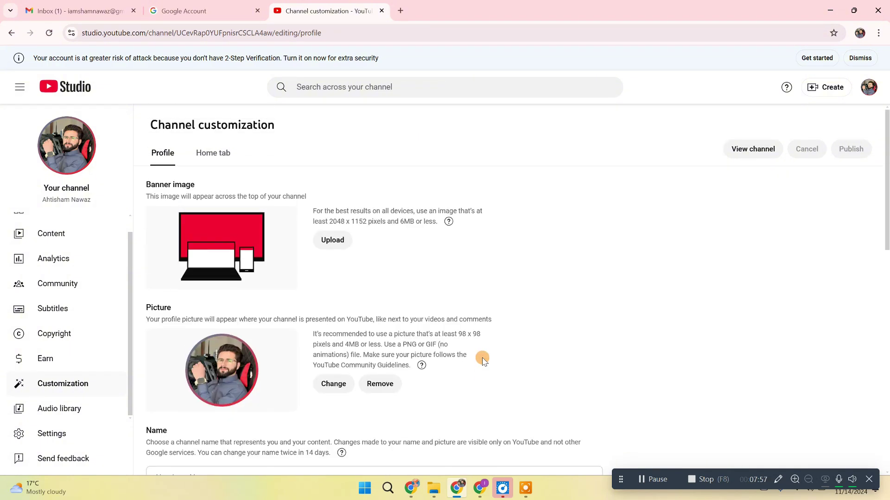
scroll(482, 361, "down", 3)
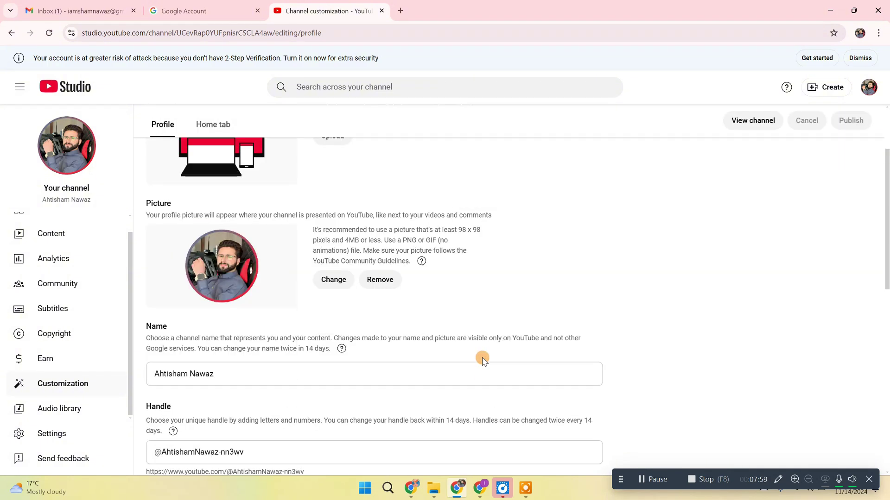
scroll(481, 360, "up", 3)
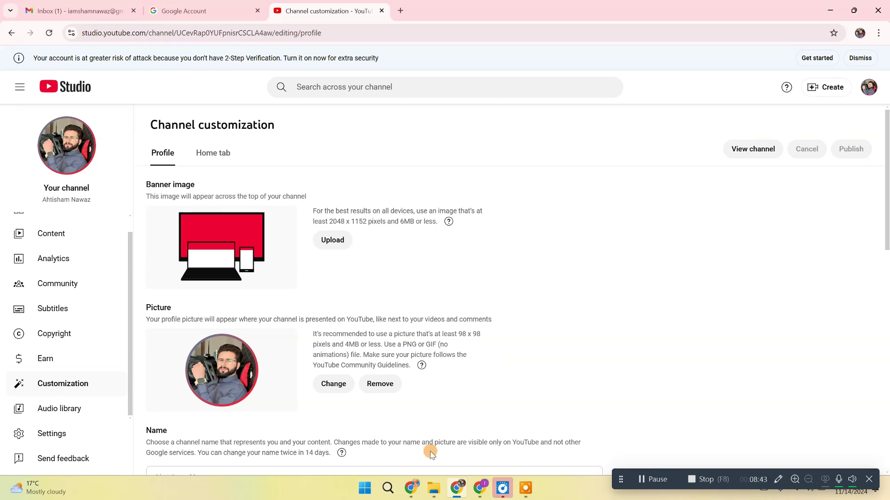
Switch to ChatGPT in the other browser window and send the message "hi i want to create a youtube channel".
left_click(411, 488)
left_click(51, 10)
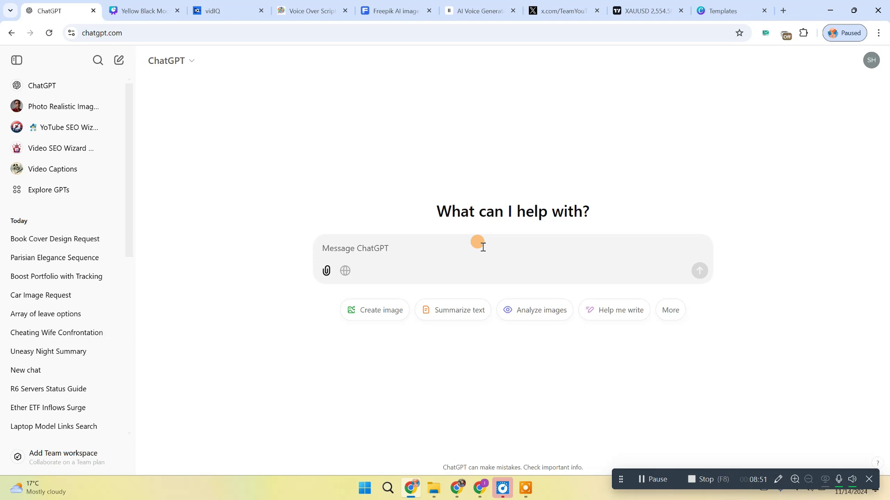
type("hi ")
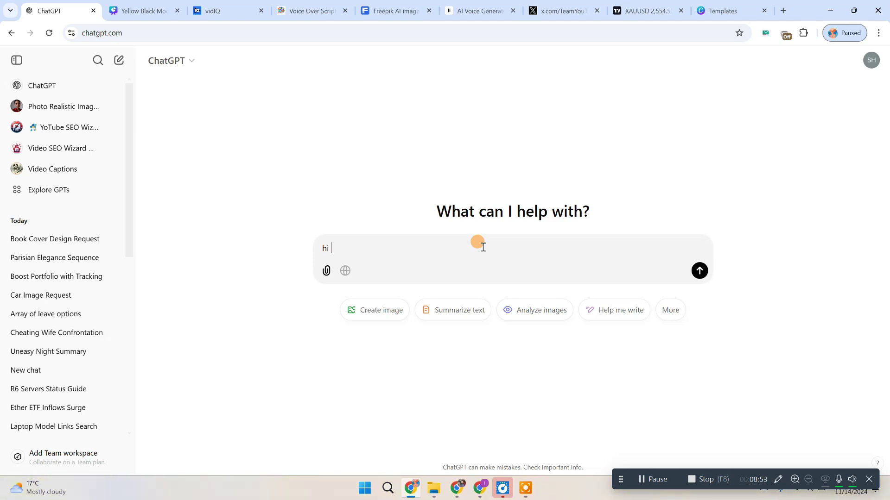
type("i wan")
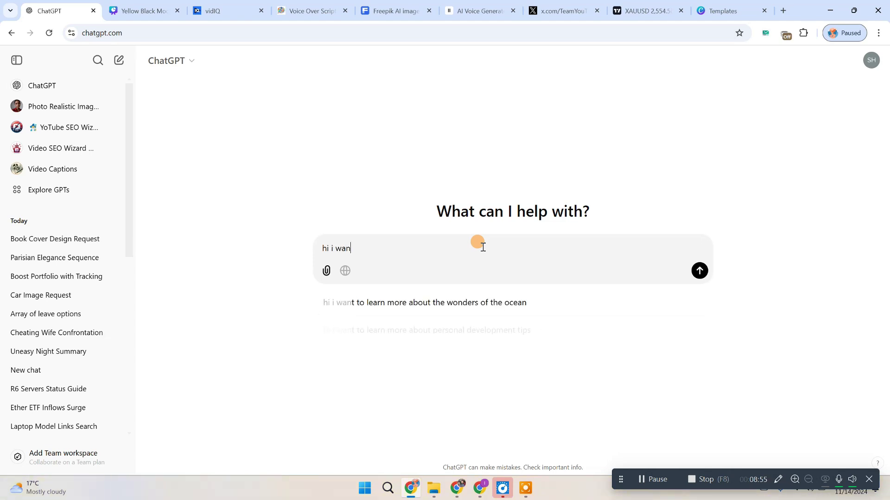
type("t to create")
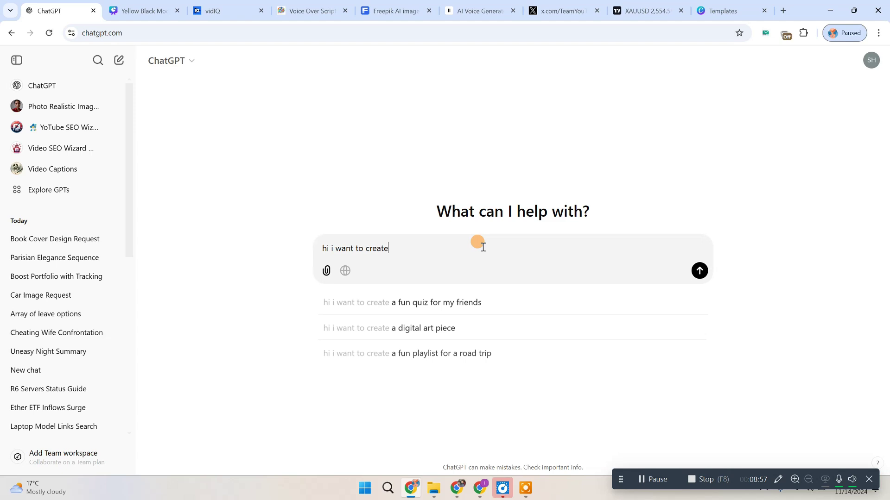
type(" a youtube ")
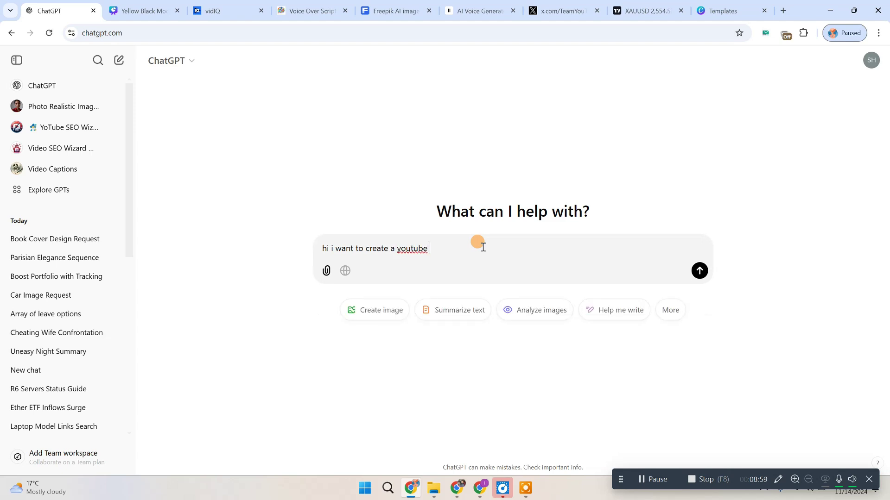
type("channel")
key("Return")
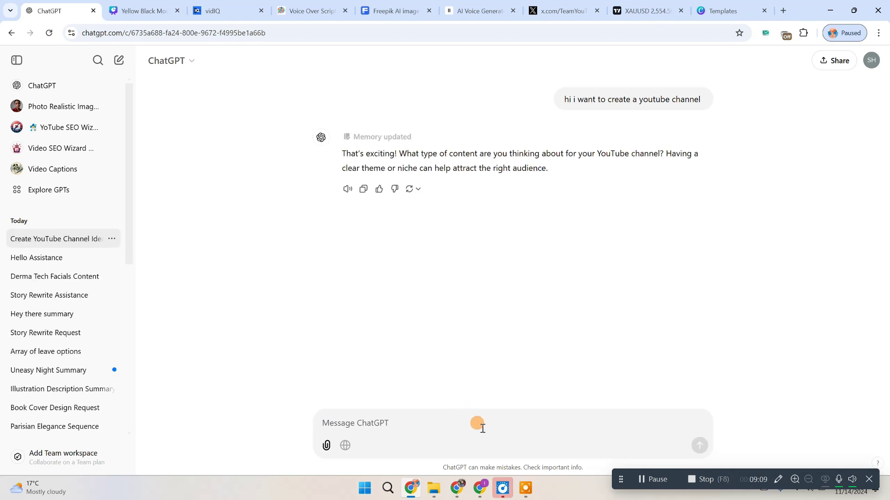
Tell ChatGPT the niche is horror, scary stories and ask it to suggest the best unique names for the channel.
type("i")
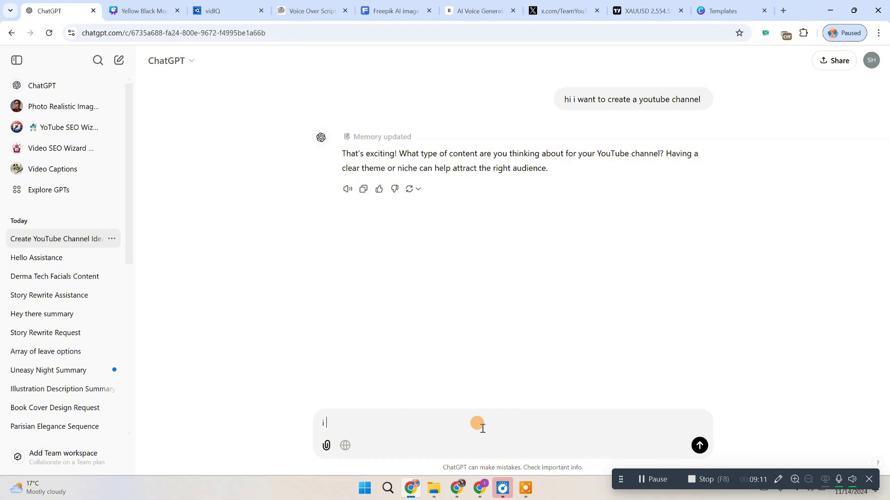
type(" a am interested in horror, scary")
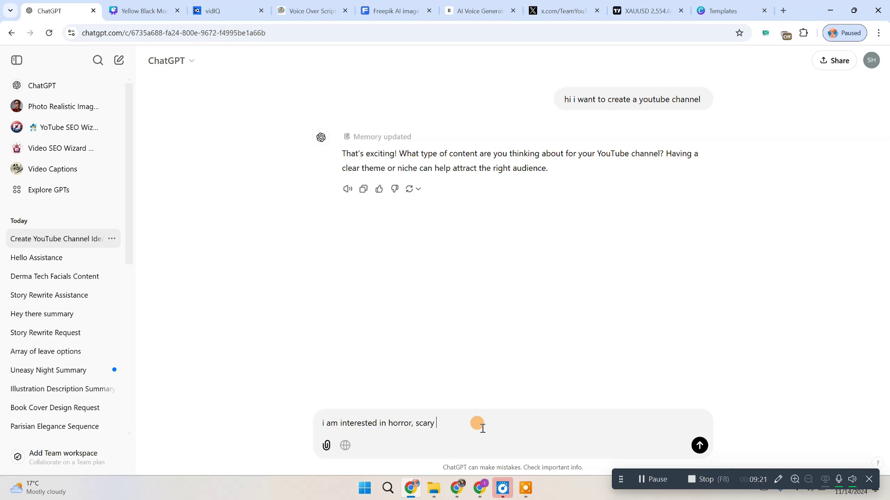
type(" stories niche and i dont have any idea about ")
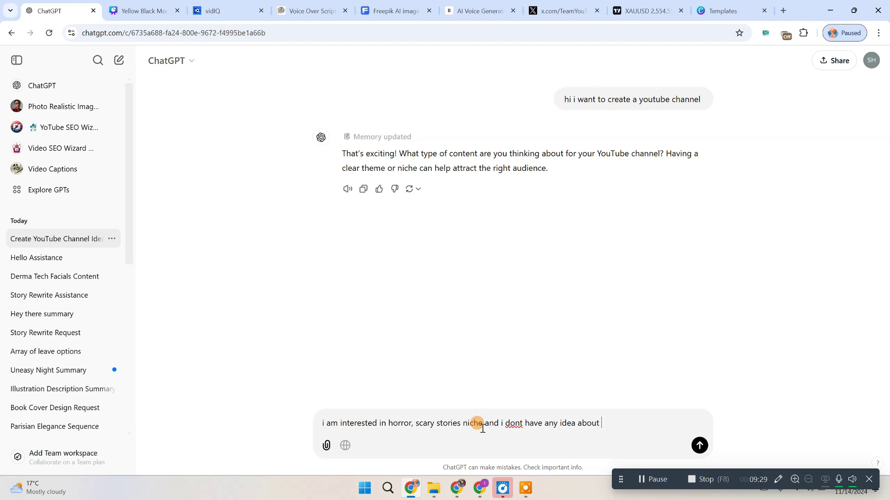
type("a unique name so  sugge")
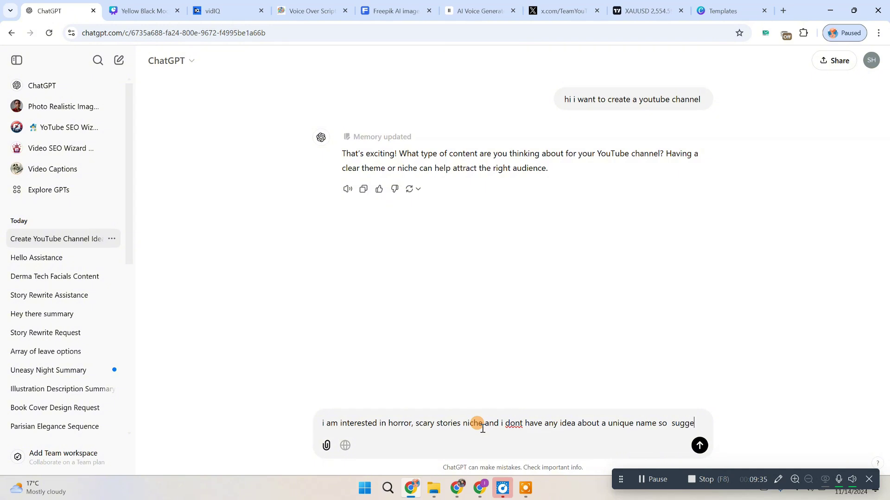
type("st me best")
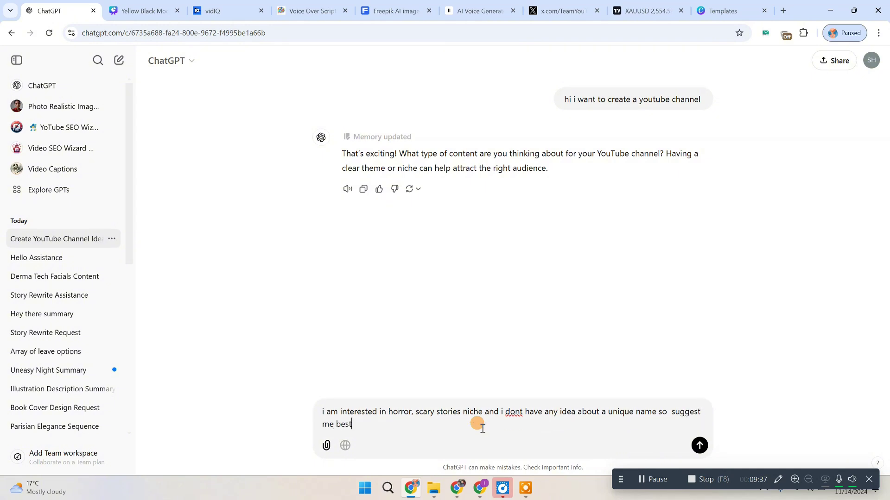
type(" unique names for my channel")
key("Return")
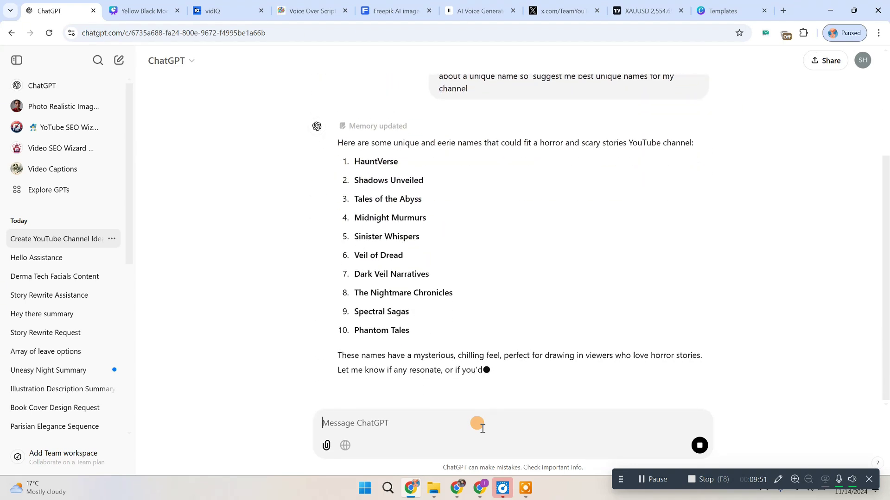
Read through ChatGPT's suggested horror channel names, looking closely at HauntVerse.
scroll(470, 215, "up", 2)
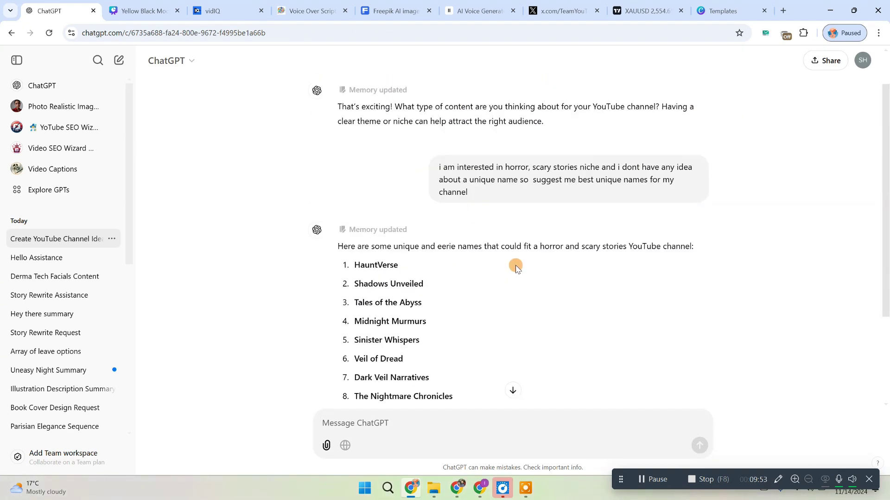
scroll(496, 298, "down", 2)
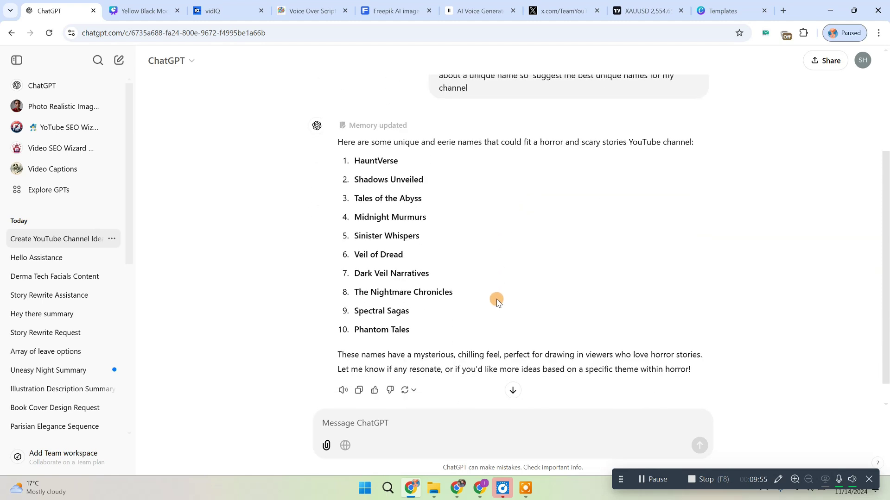
scroll(430, 231, "up", 1)
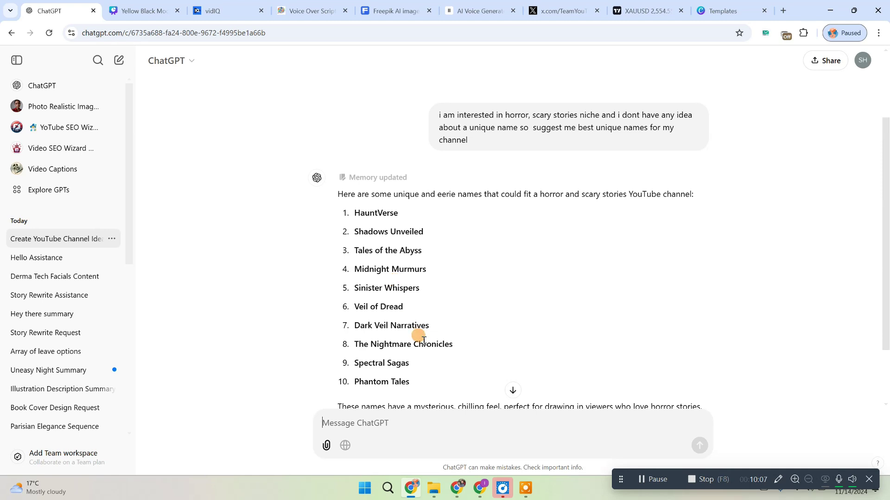
scroll(418, 345, "down", 2)
scroll(416, 343, "down", 1)
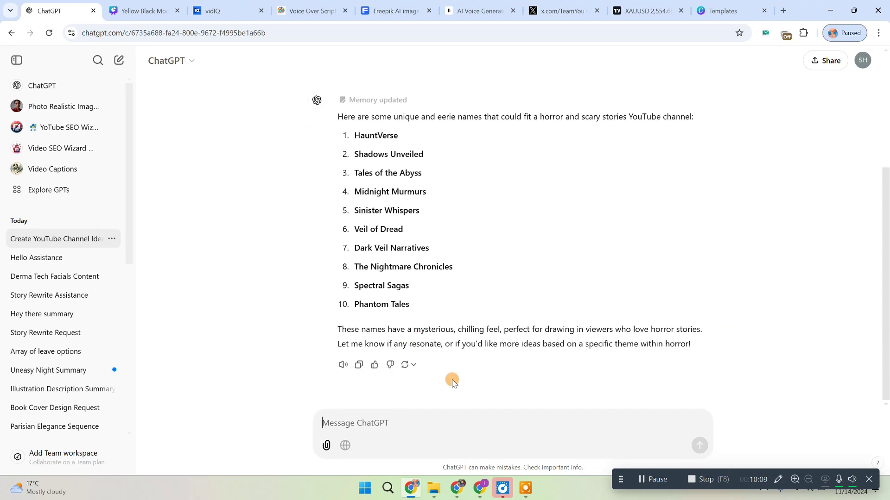
scroll(450, 376, "up", 2)
left_click_drag(398, 188, 356, 184)
left_click(421, 220)
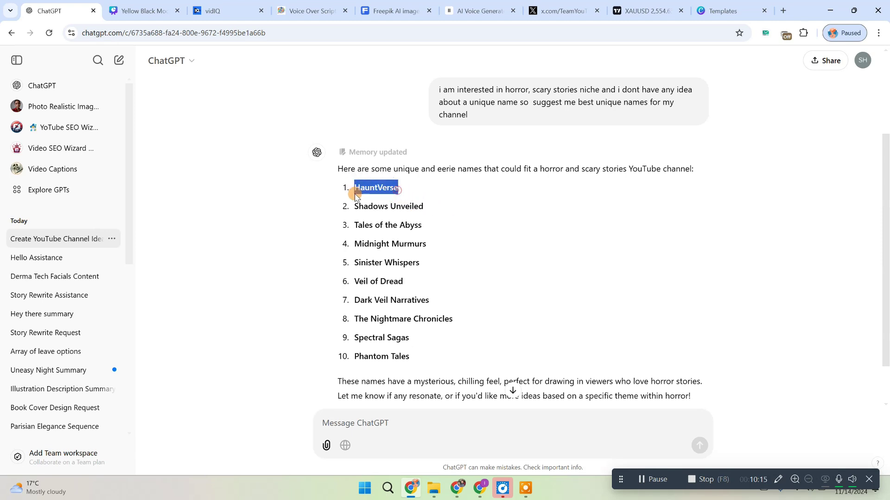
Ask ChatGPT for further channel names with the message "i dont like these please suggest me more".
left_click(408, 415)
scroll(518, 343, "down", 1)
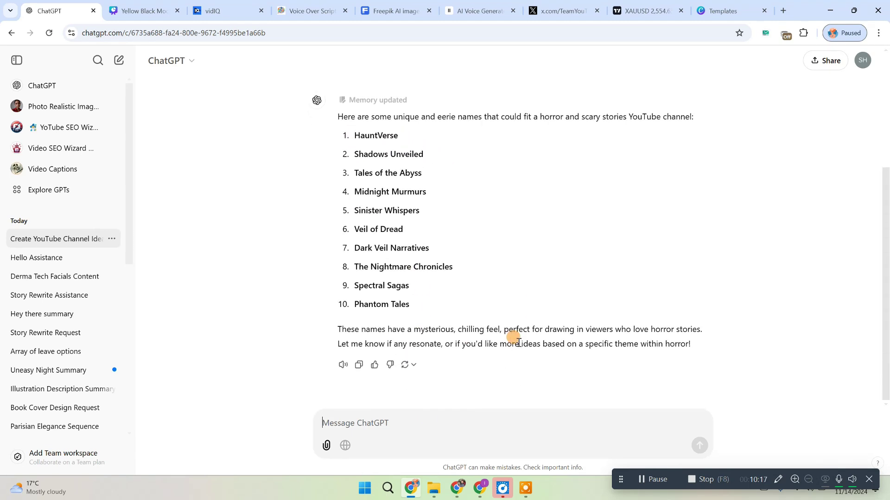
type("i donty like")
key("BackSpace")
key("BackSpace")
key("BackSpace")
key("BackSpace")
key("BackSpace")
type("like ")
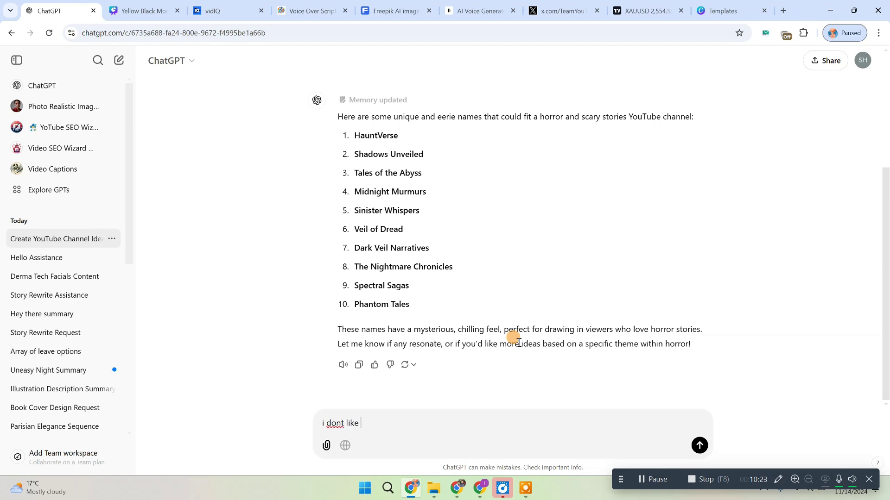
type("these please suggest ne n")
key("BackSpace")
key("BackSpace")
key("BackSpace")
key("BackSpace")
type("mne")
key("BackSpace")
key("BackSpace")
key("BackSpace")
type("e more")
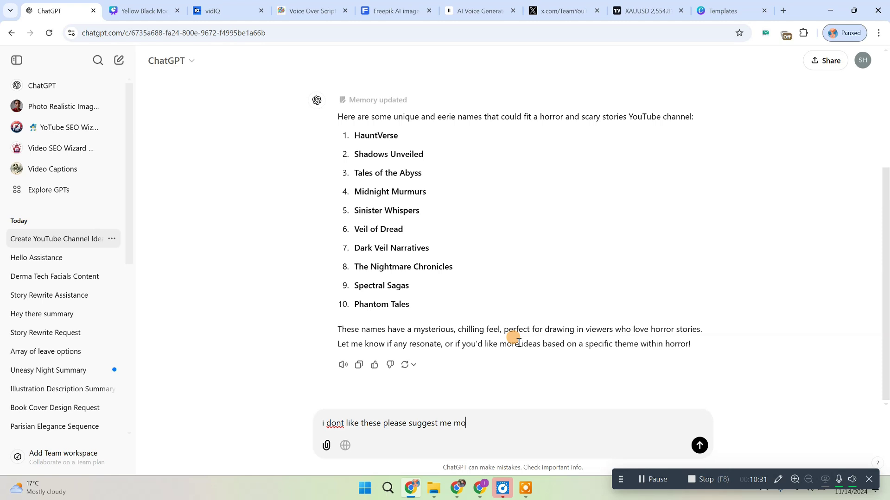
key("Return")
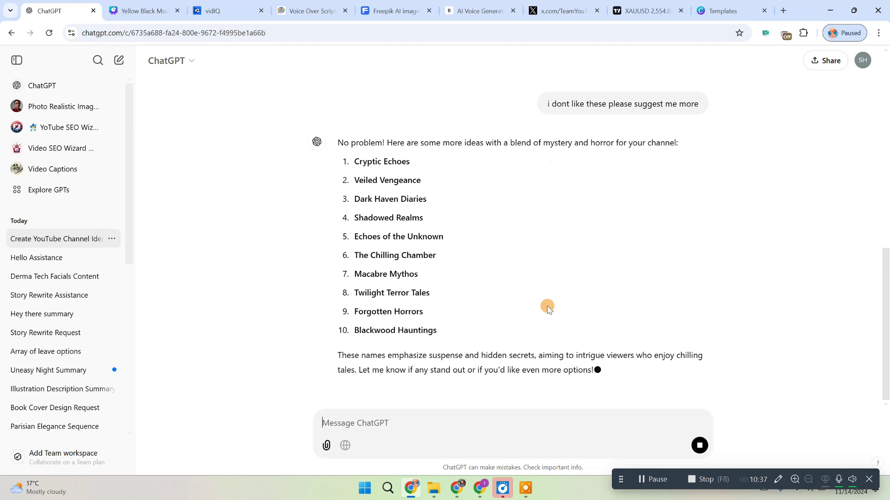
Copy the name HauntVerse from ChatGPT's first list of channel name suggestions.
scroll(567, 302, "up", 10)
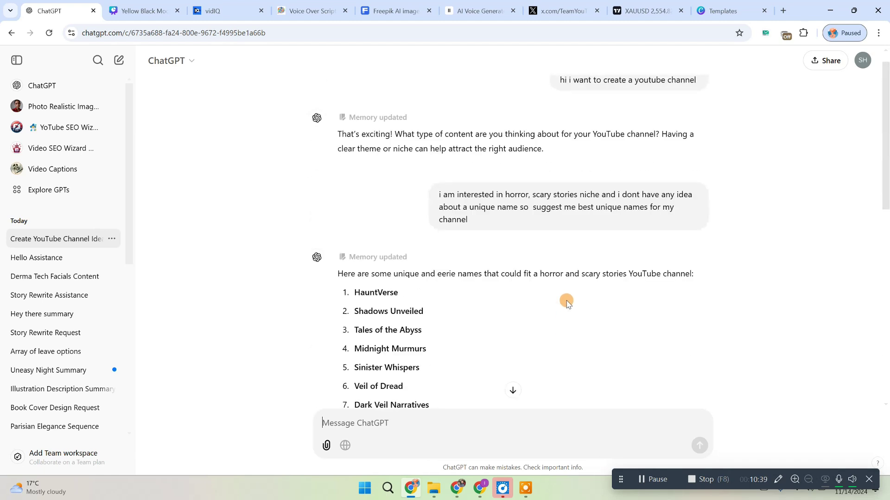
left_click_drag(356, 291, 431, 291)
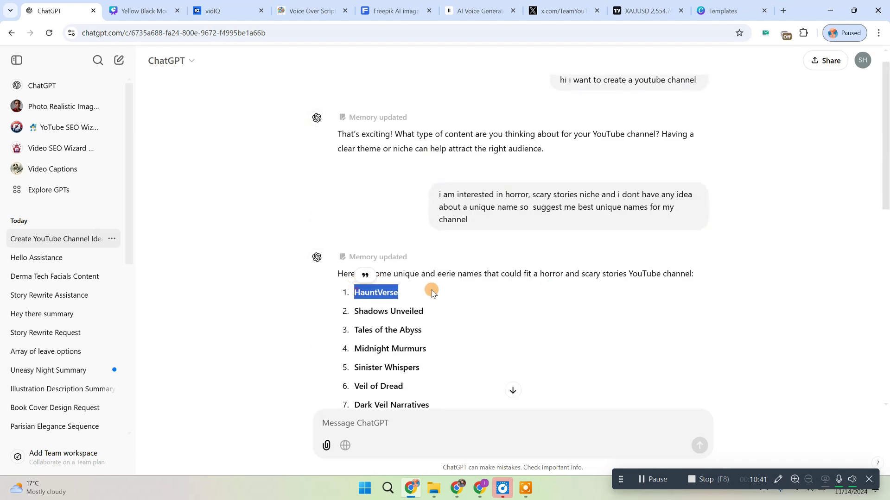
left_click(508, 427)
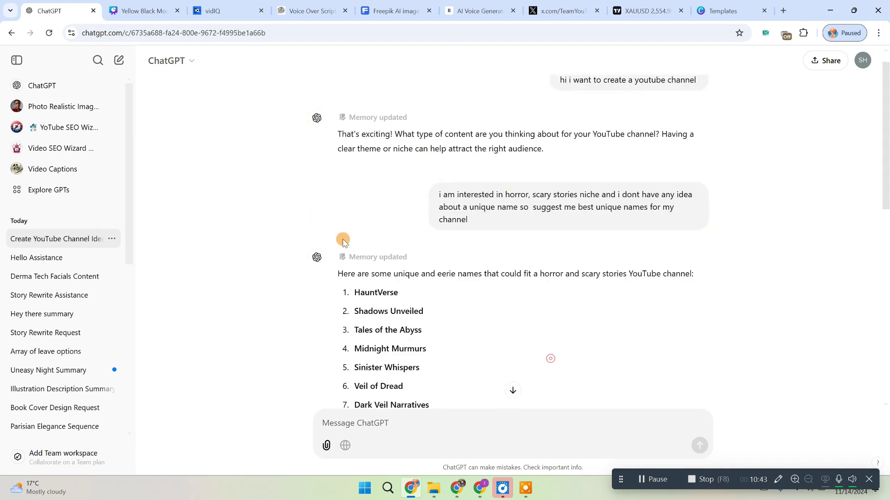
left_click_drag(400, 293, 340, 295)
key("ctrl+c")
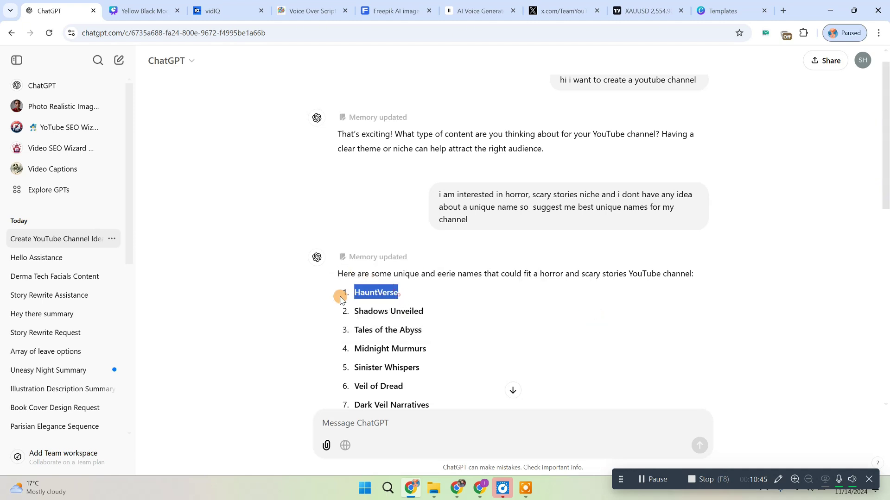
Begin a reply reading "okay i like this one" followed by the copied channel name in quotation marks.
left_click(477, 418)
type("o")
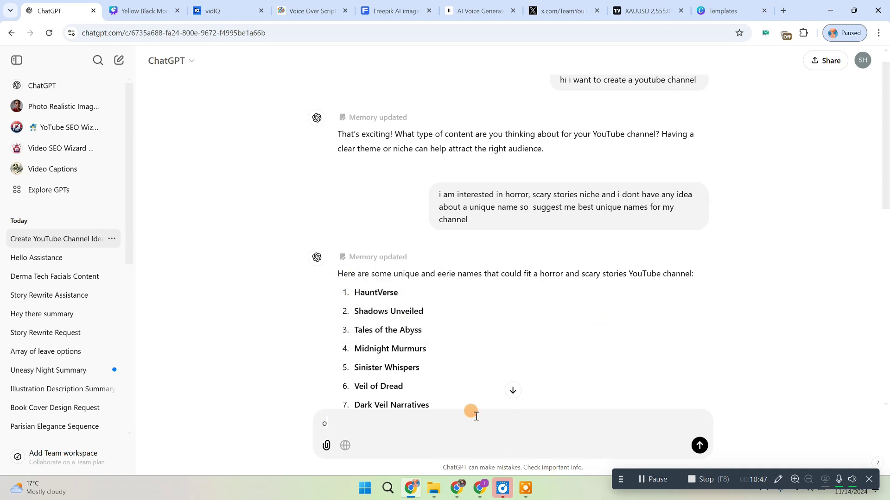
type("kay i like this")
type(" oone")
key("BackSpace")
key("BackSpace")
key("BackSpace")
key("BackSpace")
type("ne \"")
key("ctrl+v")
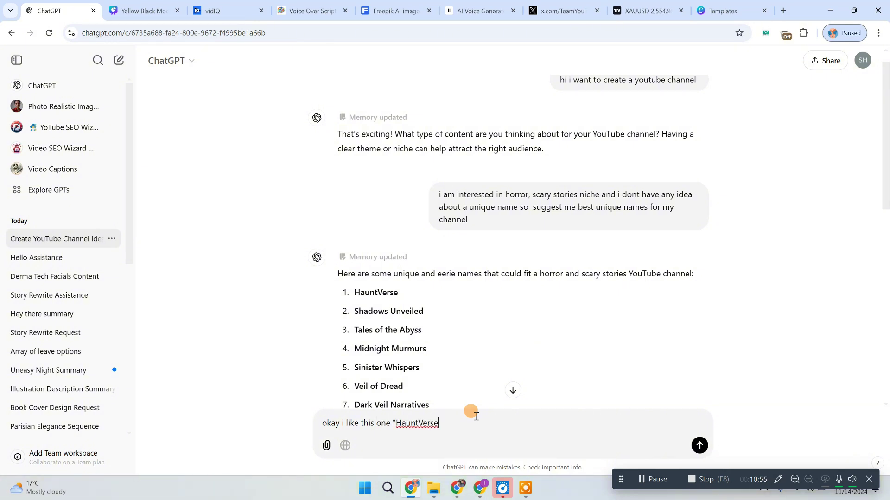
type("\"")
left_click(423, 421)
left_click(455, 427)
Write the name as "Haunt Verse", add "now i need logo for this name must be professional" and send the message.
type("Verse\" now i need logo and")
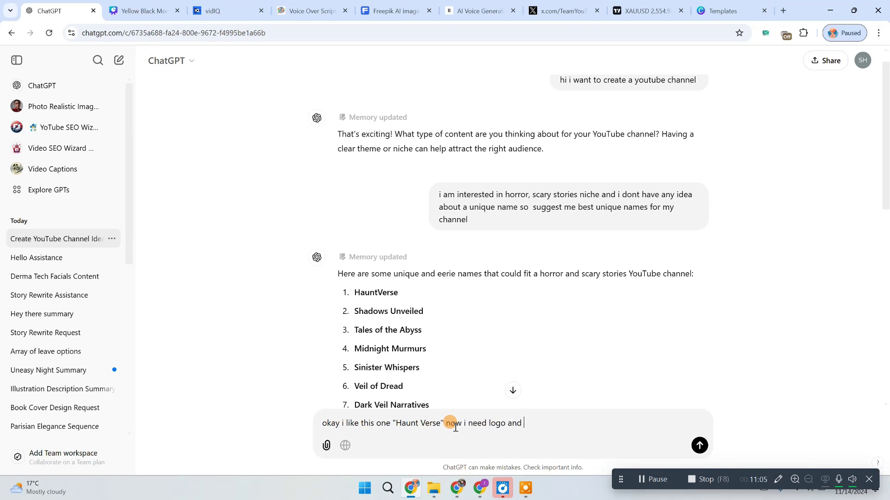
key("BackSpace")
key("BackSpace")
key("BackSpace")
key("BackSpace")
key("BackSpace")
type("for this name must be professional")
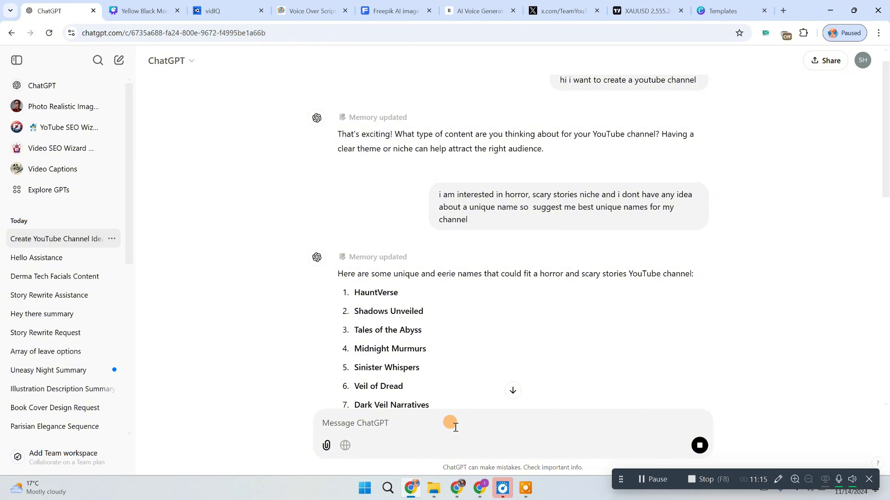
Check the generated Haunt Verse logo and request a banner with the message "now banner".
scroll(463, 313, "down", 15)
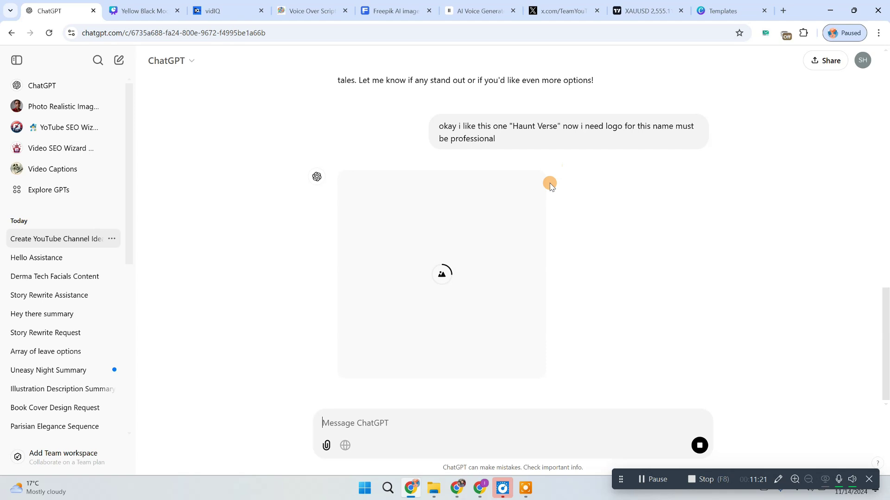
scroll(550, 186, "up", 1)
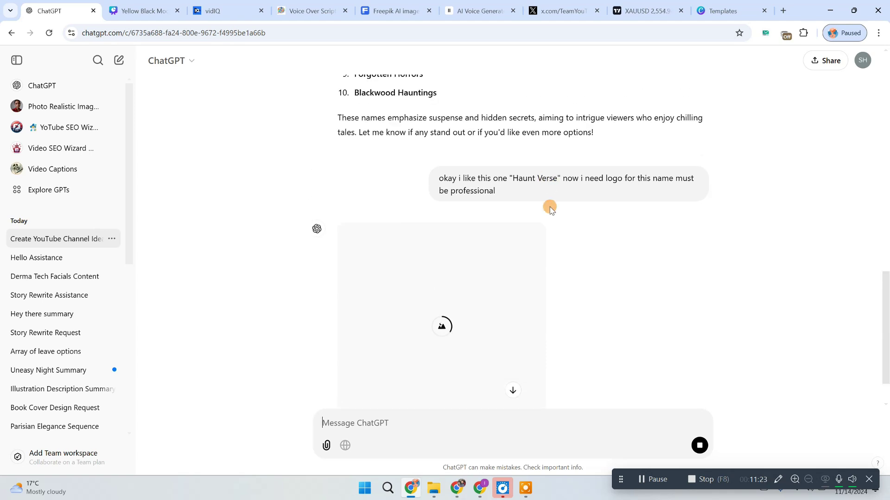
scroll(565, 250, "down", 1)
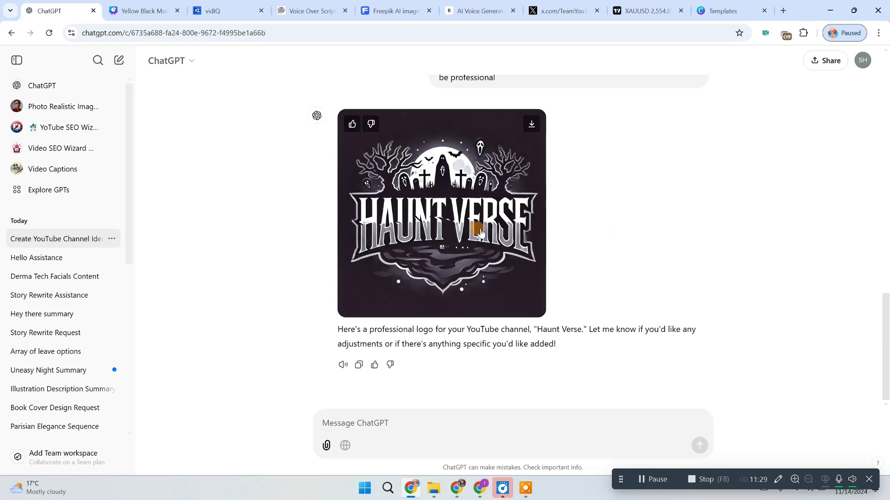
scroll(477, 224, "up", 1)
scroll(536, 364, "down", 1)
scroll(518, 393, "down", 1)
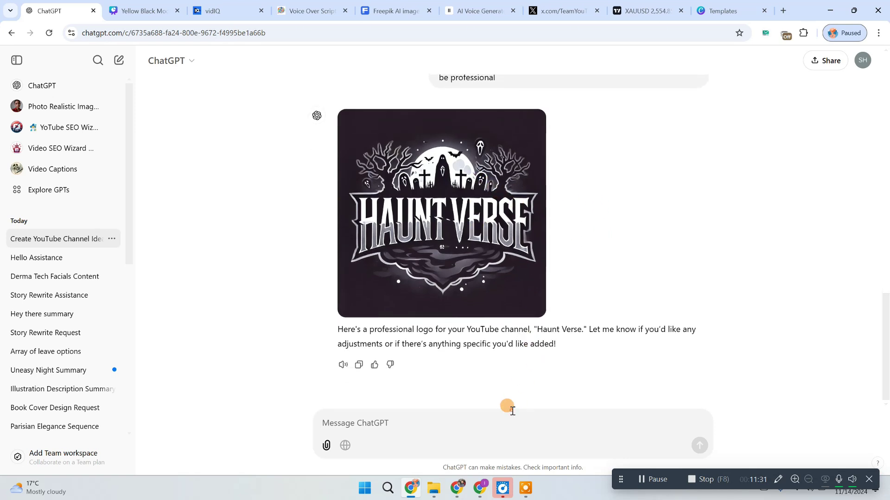
type("a")
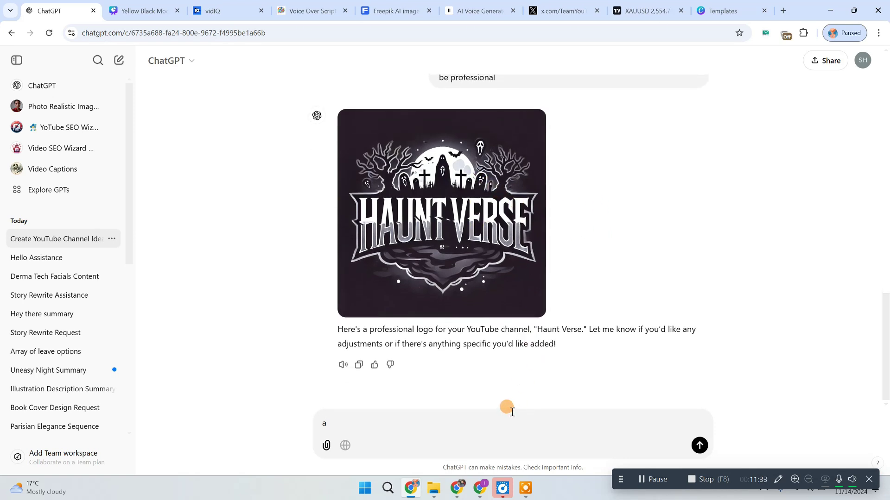
key("BackSpace")
type("now banner")
key("Return")
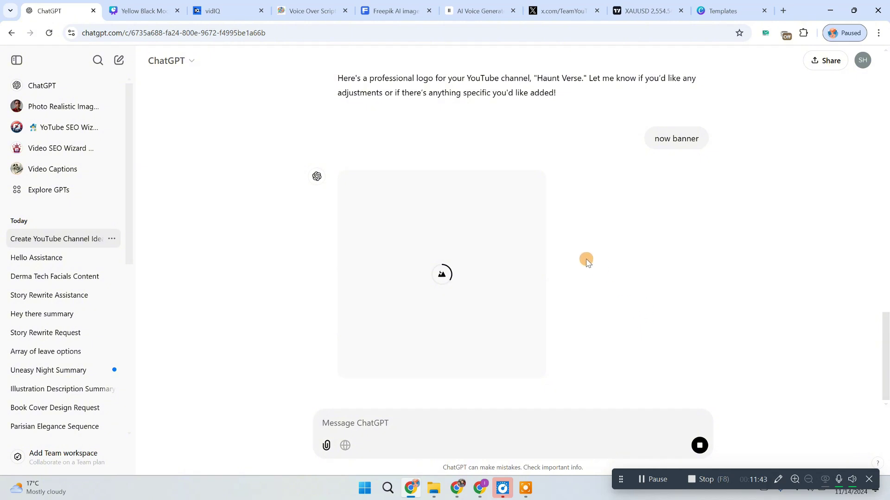
Open the generated Haunt Verse logo at full size, download it and close the image view.
scroll(586, 259, "up", 6)
left_click(486, 251)
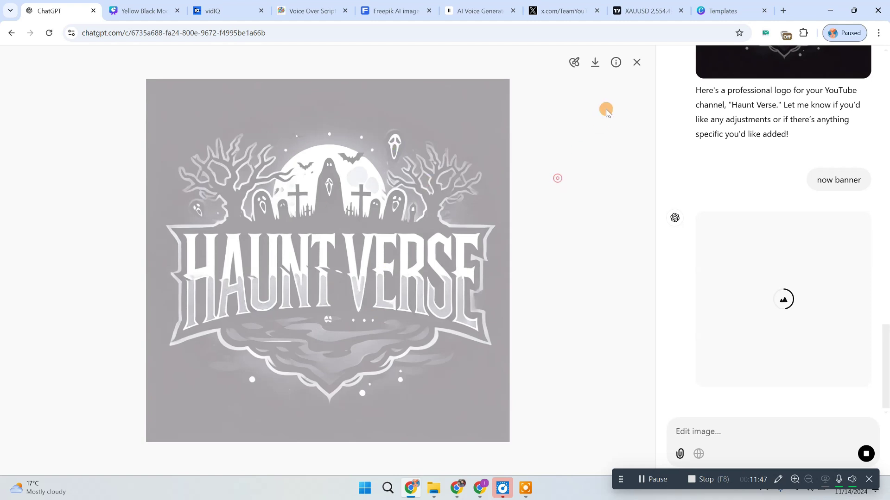
left_click(637, 62)
left_click(465, 205)
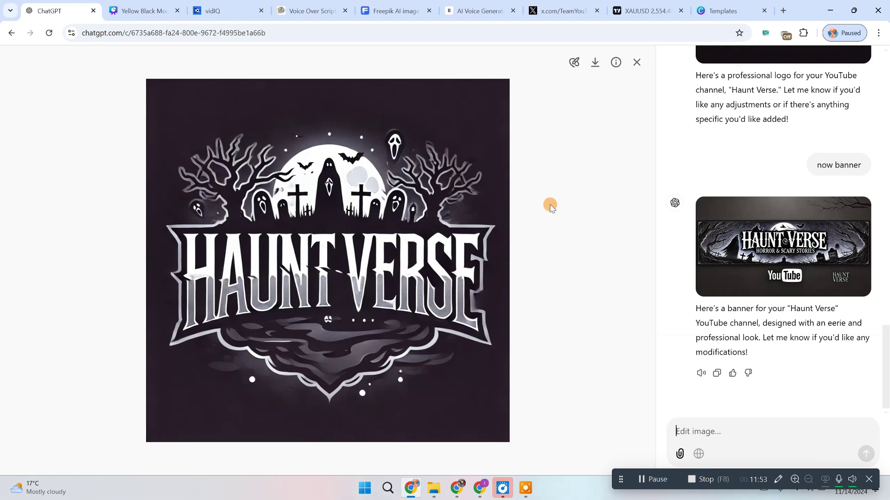
left_click(595, 62)
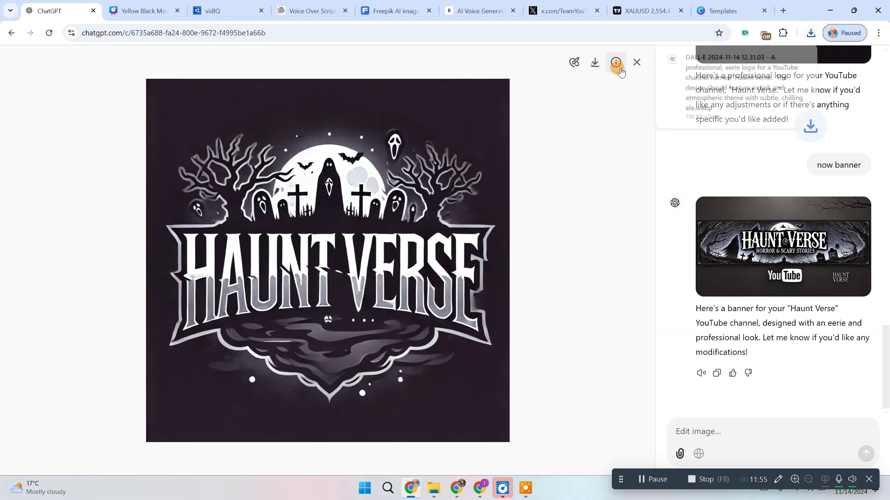
left_click(637, 64)
Decline the browser's enhanced download protection offer and download the generated Haunt Verse banner.
scroll(573, 259, "down", 5)
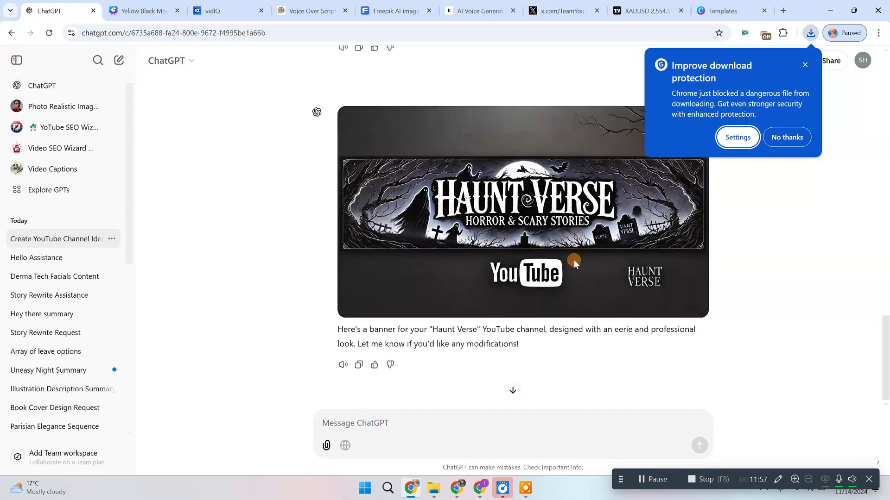
scroll(666, 321, "up", 1)
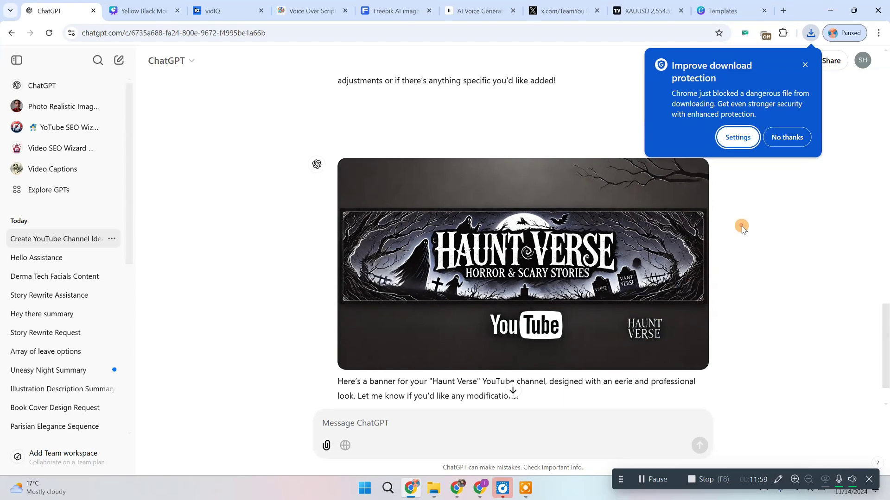
left_click(786, 137)
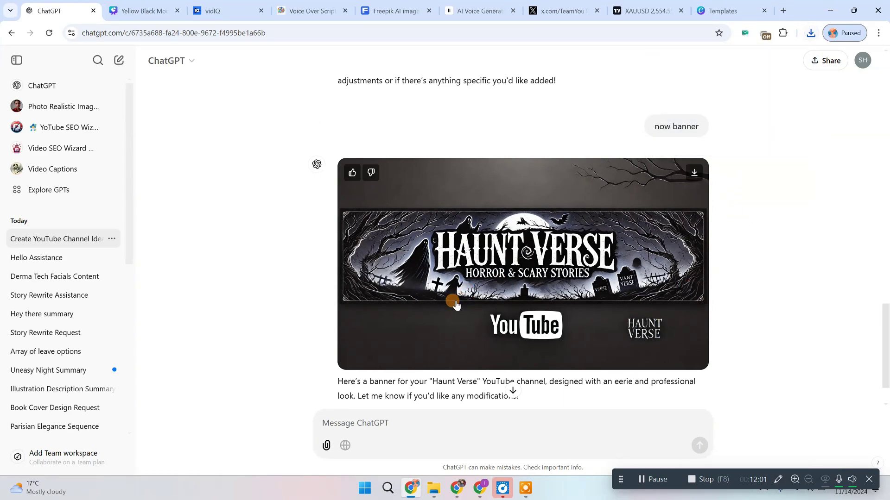
scroll(685, 272, "up", 5)
scroll(688, 277, "down", 5)
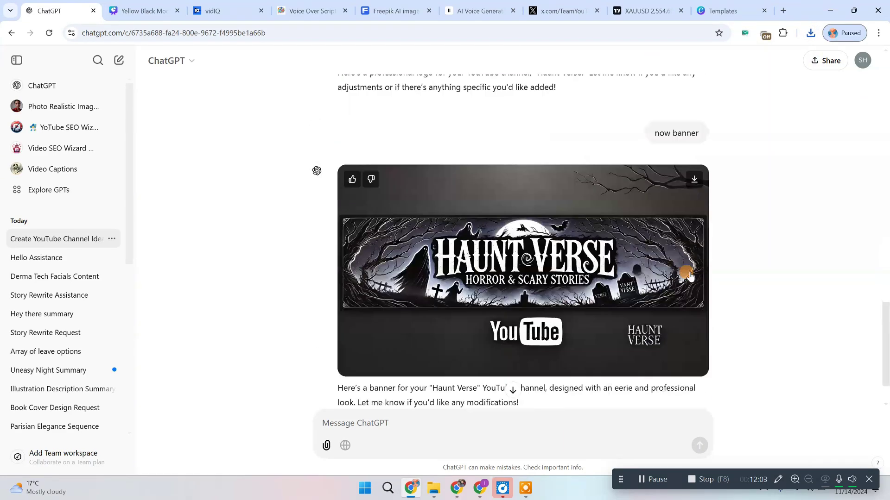
left_click(694, 172)
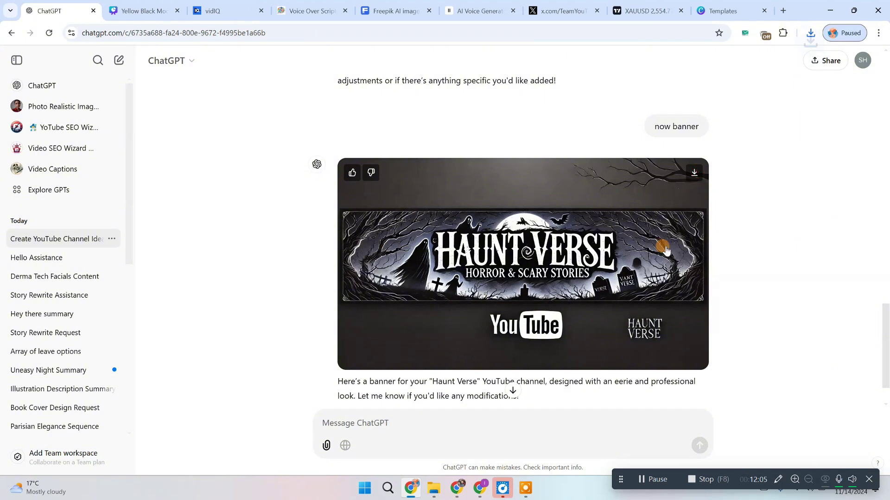
Review the generated Haunt Verse logo and banner in the ChatGPT conversation.
scroll(666, 248, "down", 1)
left_click(645, 262)
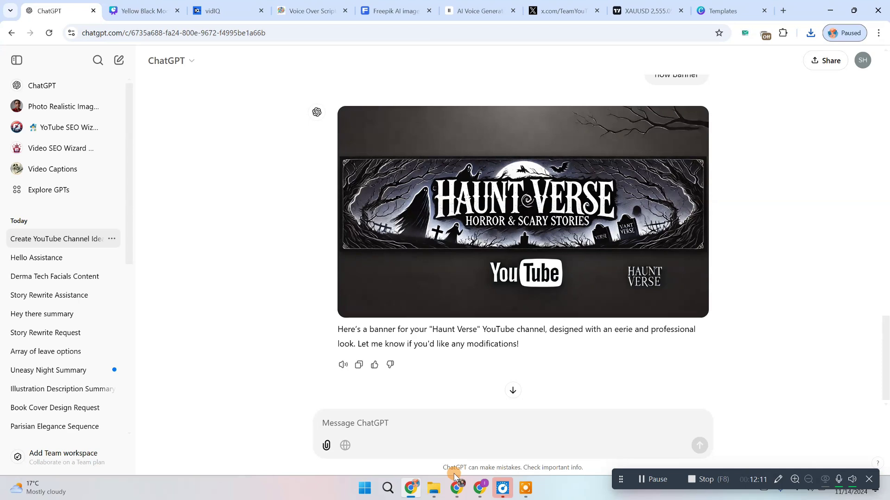
mouse_move(535, 305)
scroll(535, 305, "up", 10)
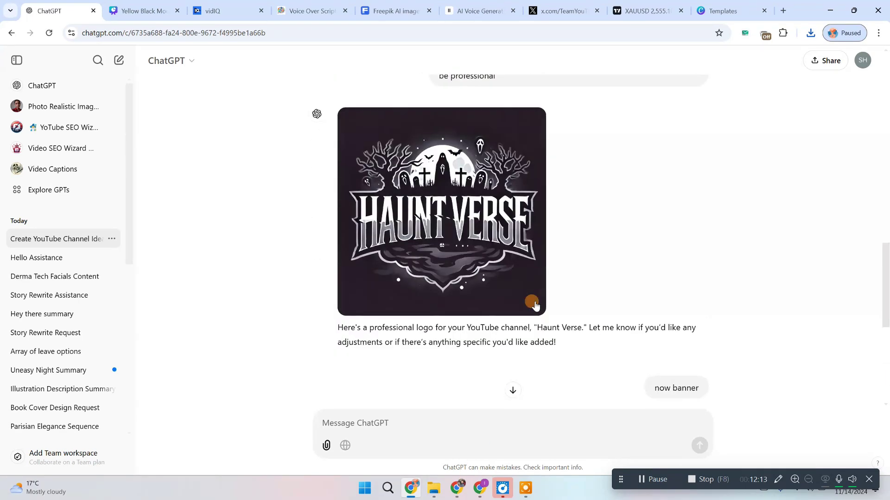
scroll(566, 296, "down", 7)
scroll(506, 220, "down", 4)
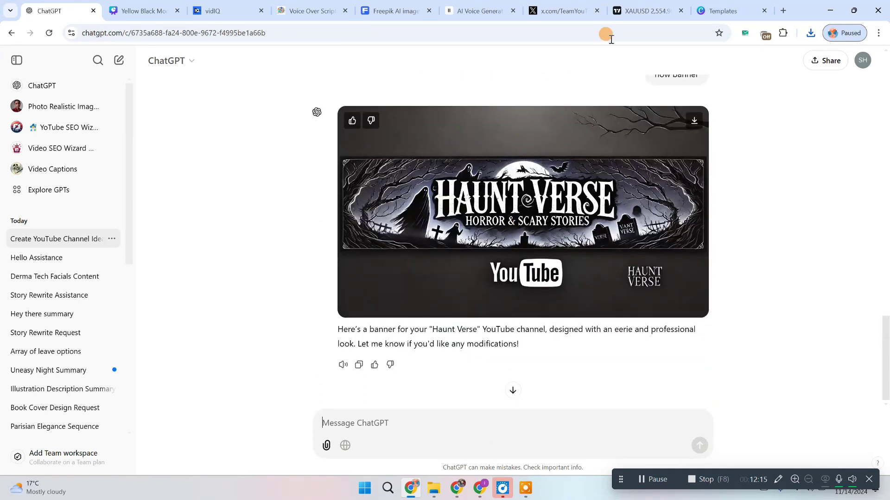
Switch to Canva and bring up its Templates page.
left_click(723, 11)
left_click(235, 29)
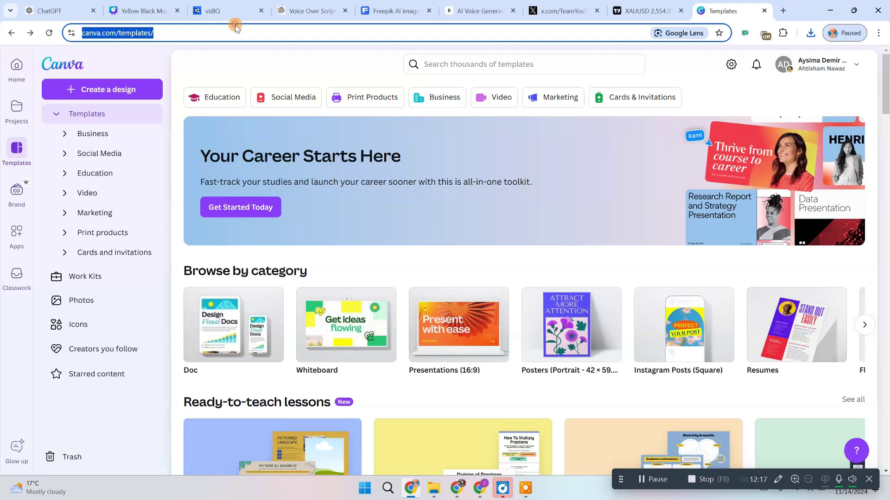
type("canva.com")
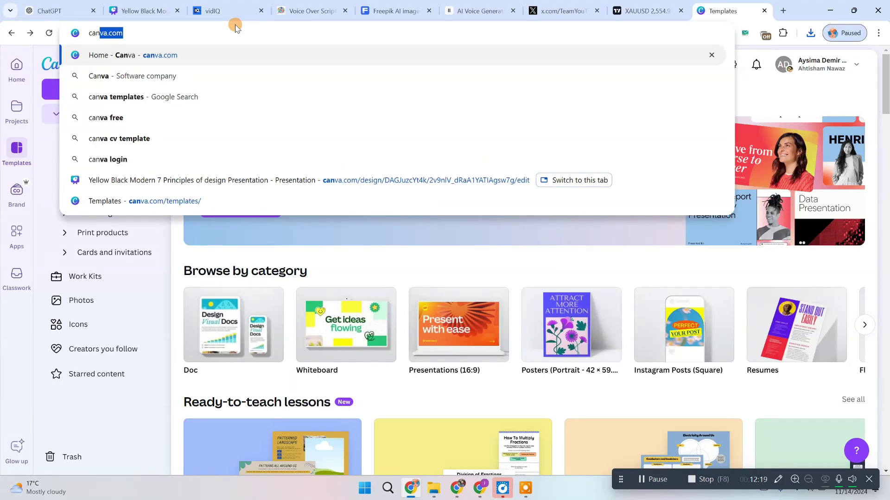
key("Return")
key("alt+Left")
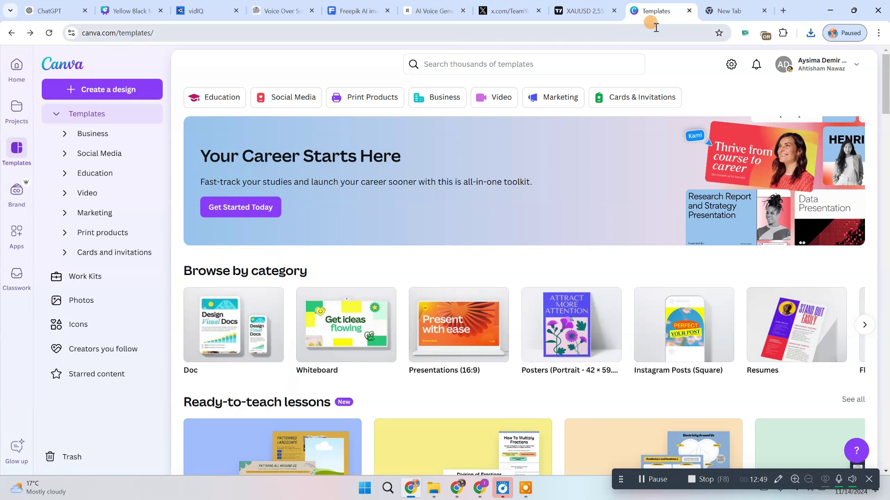
Search the Canva templates for "scary logo" and browse the logo designs.
left_click(509, 64)
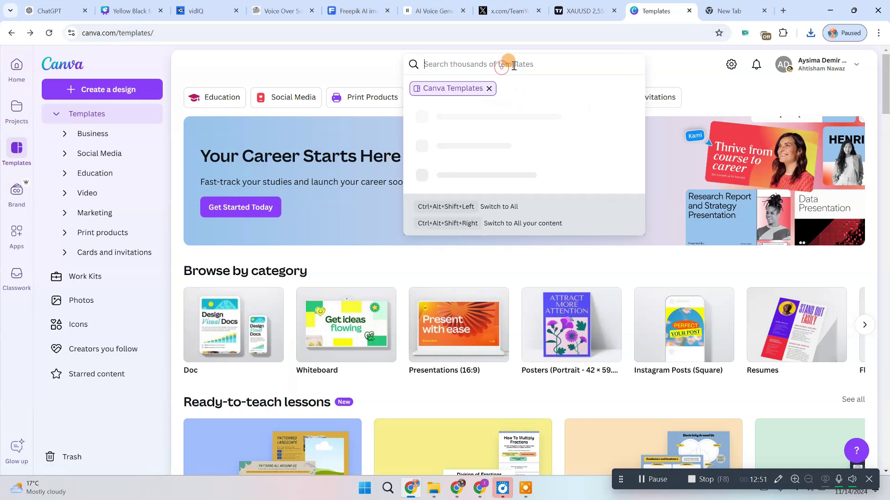
type("scary logo")
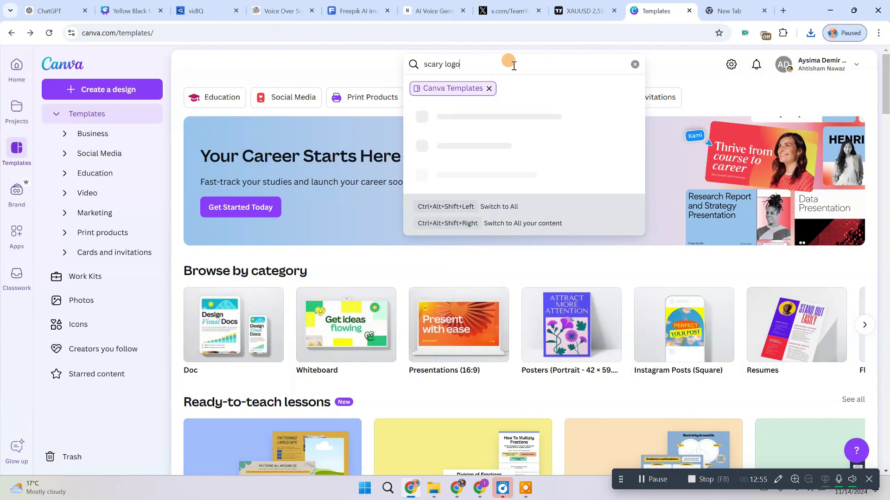
key("Return")
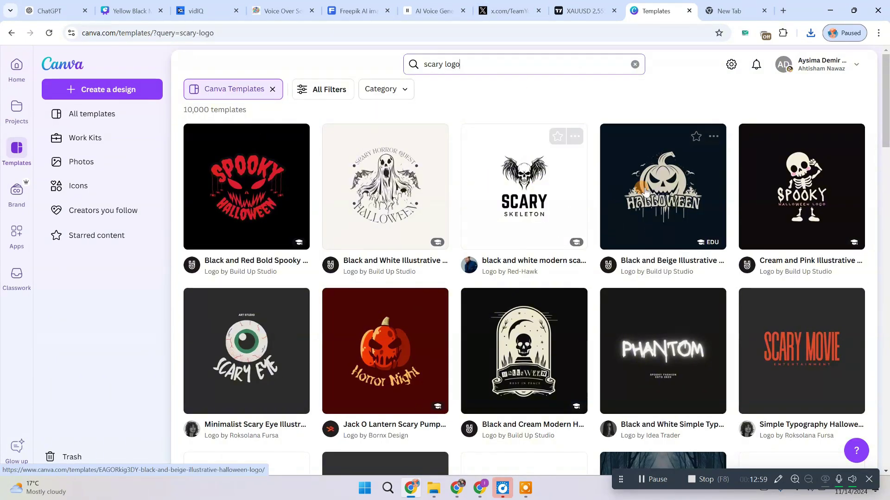
scroll(667, 226, "down", 9)
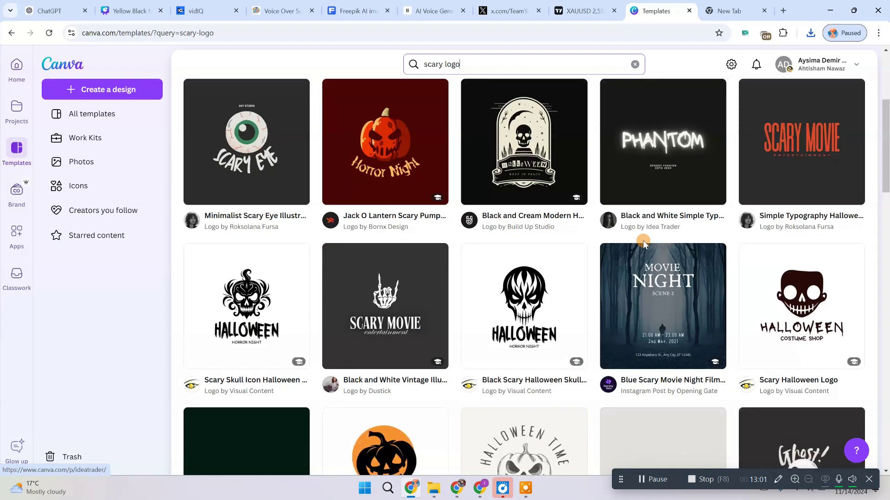
scroll(662, 244, "down", 7)
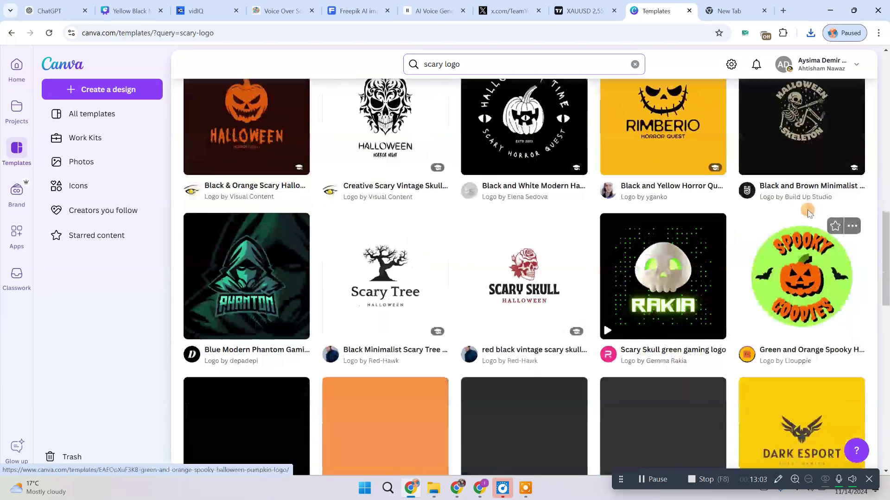
scroll(548, 186, "down", 1)
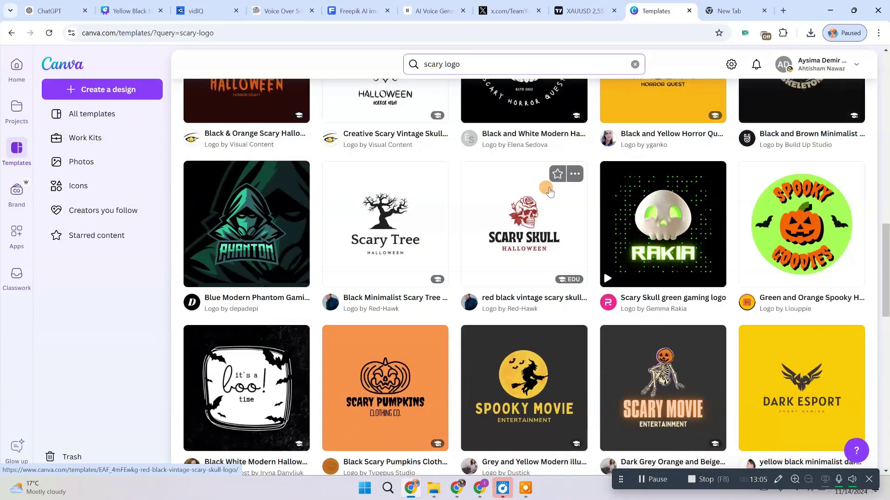
scroll(592, 232, "down", 4)
scroll(593, 234, "up", 3)
scroll(593, 234, "up", 15)
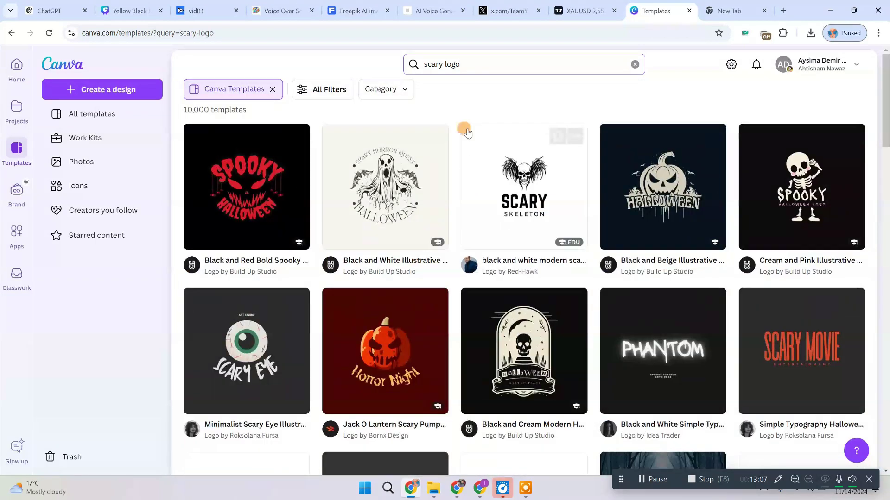
Change the template search to "scary banner youtube" and browse the banner designs.
left_click_drag(446, 64, 474, 69)
key("BackSpace")
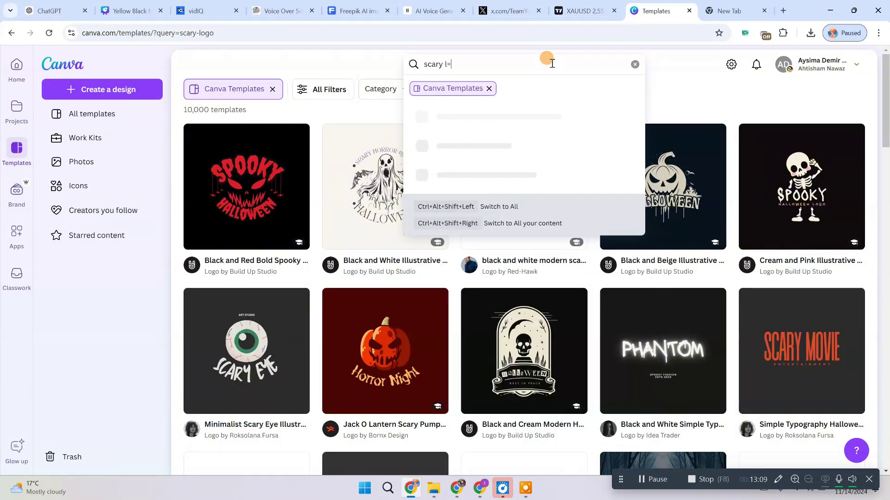
type("ary b")
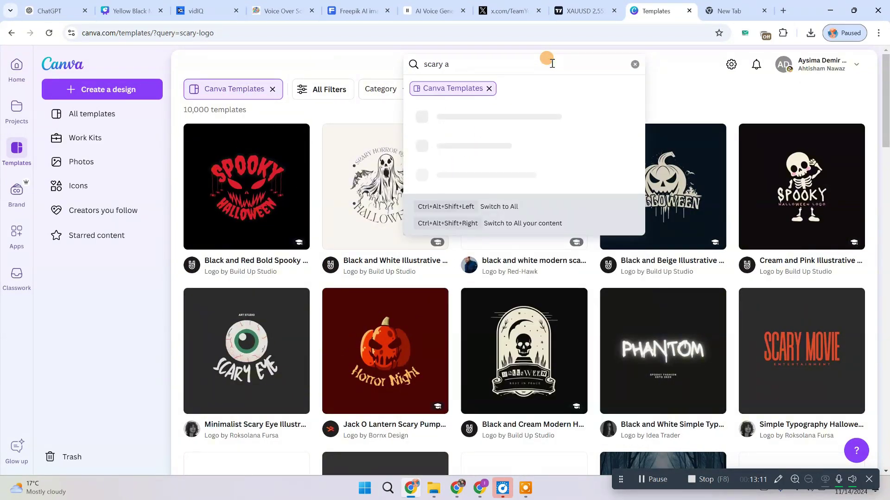
type("anner youtube")
key("Return")
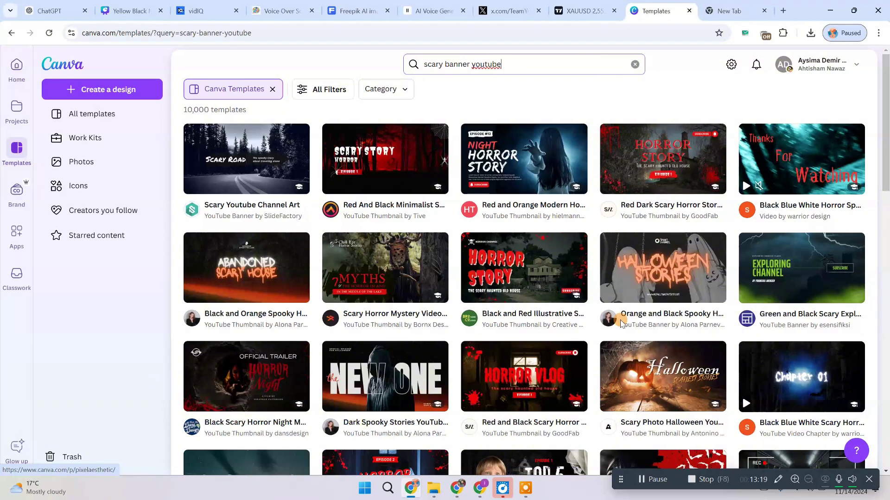
scroll(621, 323, "down", 5)
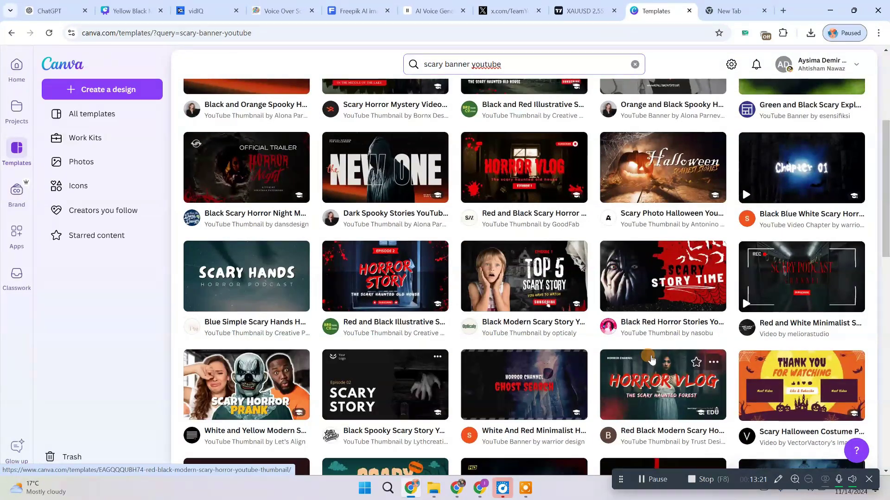
scroll(651, 359, "down", 4)
scroll(651, 359, "up", 3)
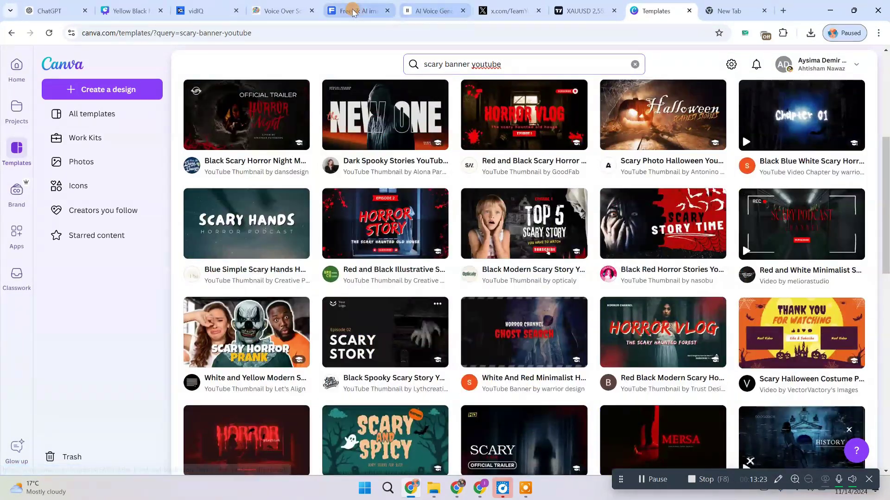
Present the course slides full screen from the channel requirements slide, advance to the logo and banner size slide, and exit the presentation.
left_click(130, 6)
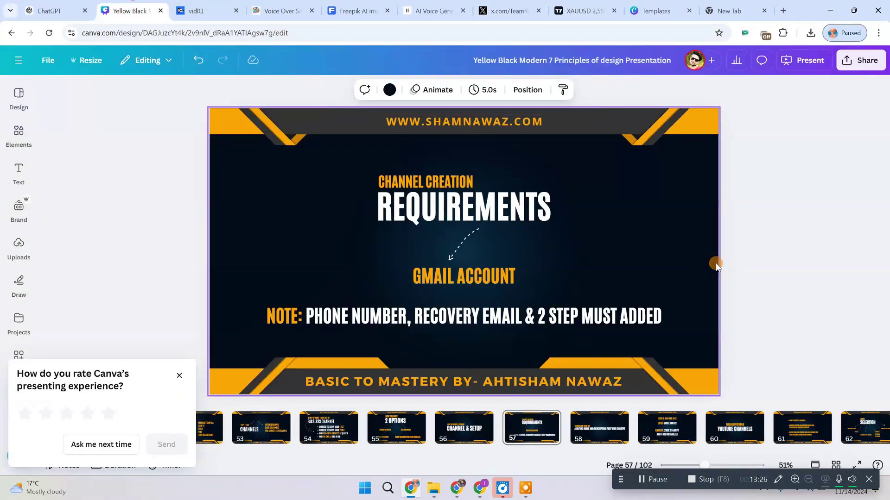
left_click(857, 464)
left_click(786, 225)
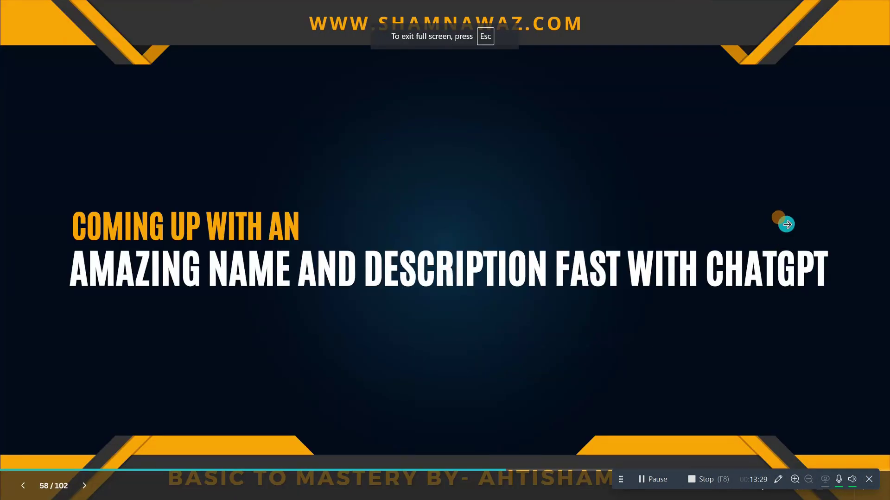
left_click(776, 223)
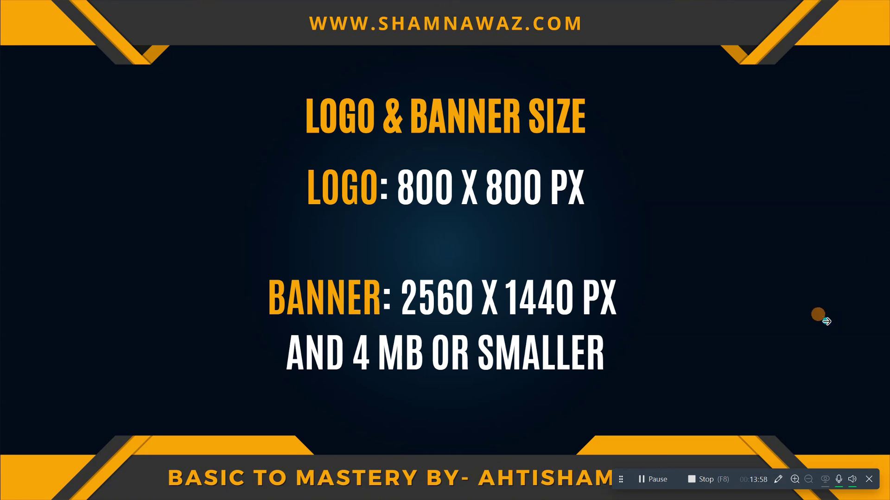
left_click(810, 206)
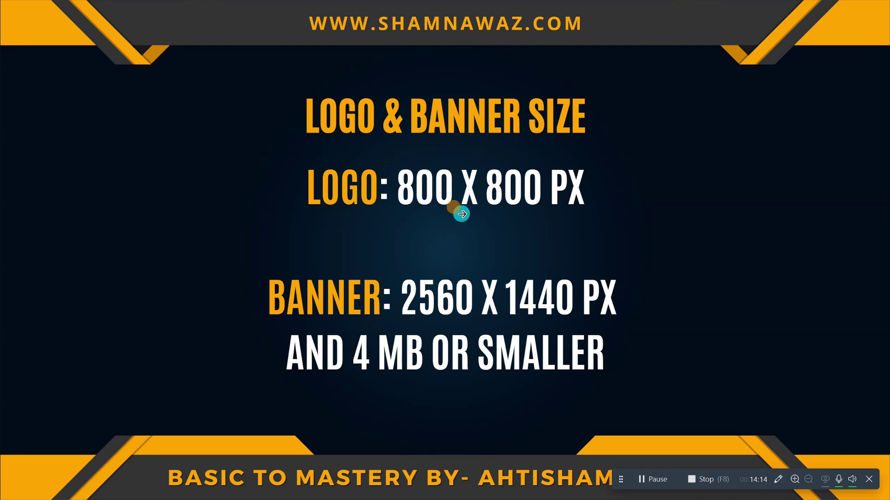
key("Escape")
Return to the scary banner templates and open the preview of the Red and Black Scary Horror Vlog Youtube Thumbnail.
left_click(667, 9)
scroll(554, 344, "down", 1)
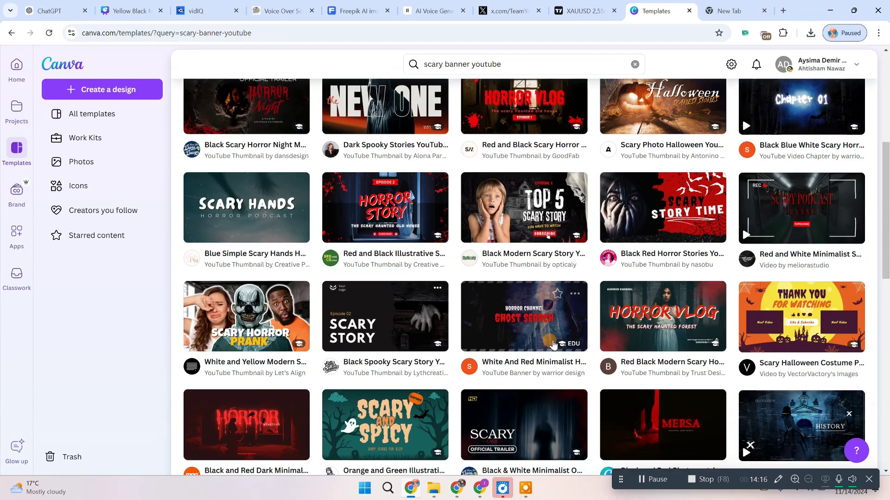
scroll(554, 343, "down", 11)
scroll(537, 345, "up", 13)
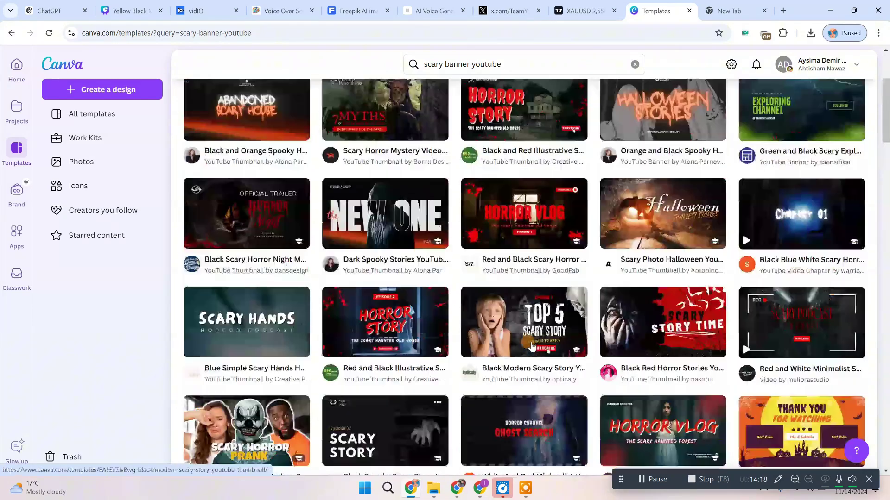
scroll(532, 346, "up", 4)
scroll(510, 403, "down", 3)
scroll(507, 412, "up", 1)
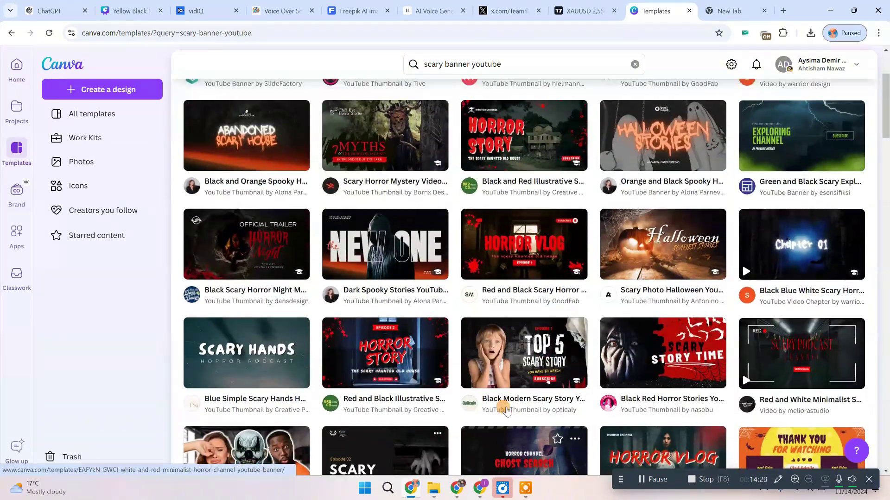
scroll(507, 412, "up", 2)
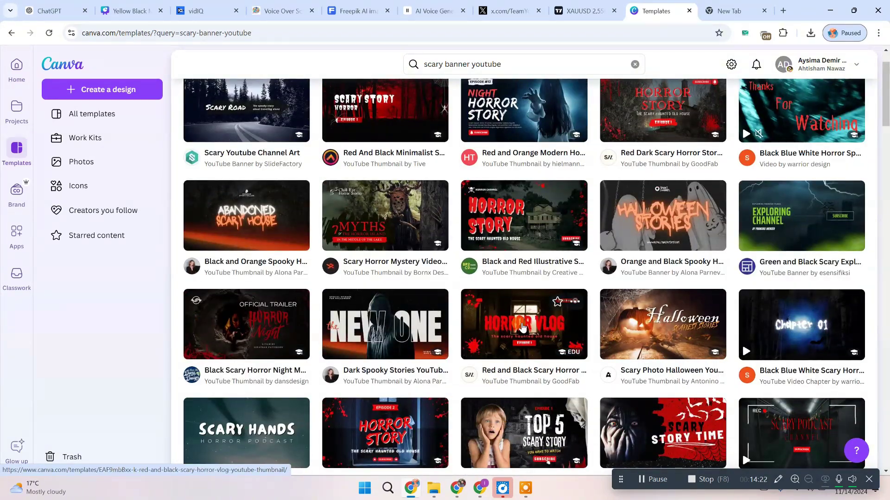
left_click(522, 327)
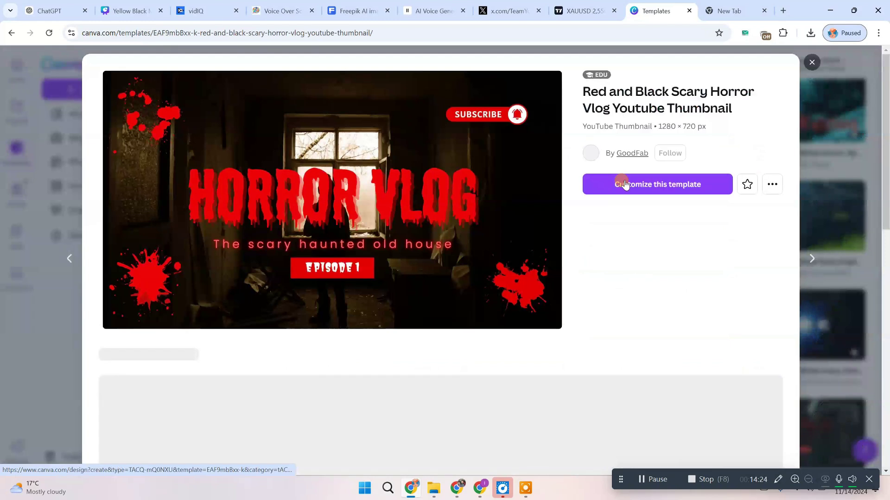
Open the Red and Black Scary Horror Vlog template for customizing and replace the "HORROR VLOG" heading with "HAUNT VERSE".
left_click(719, 193)
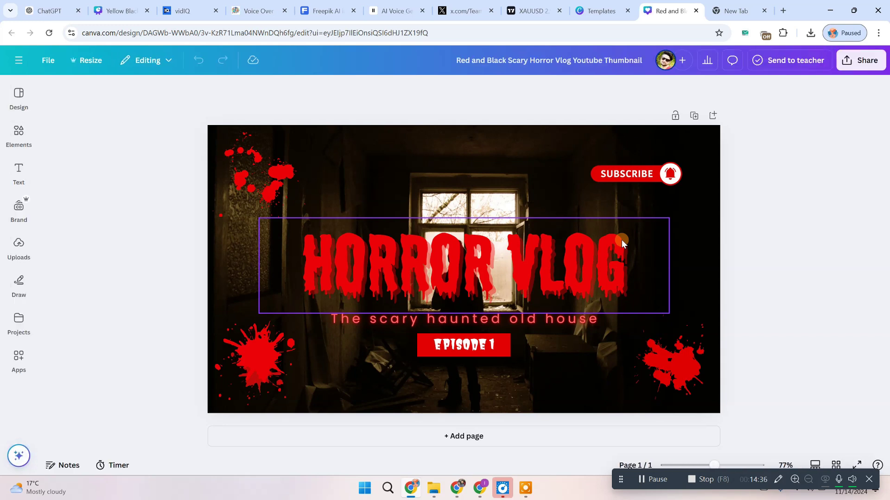
double_click(545, 257)
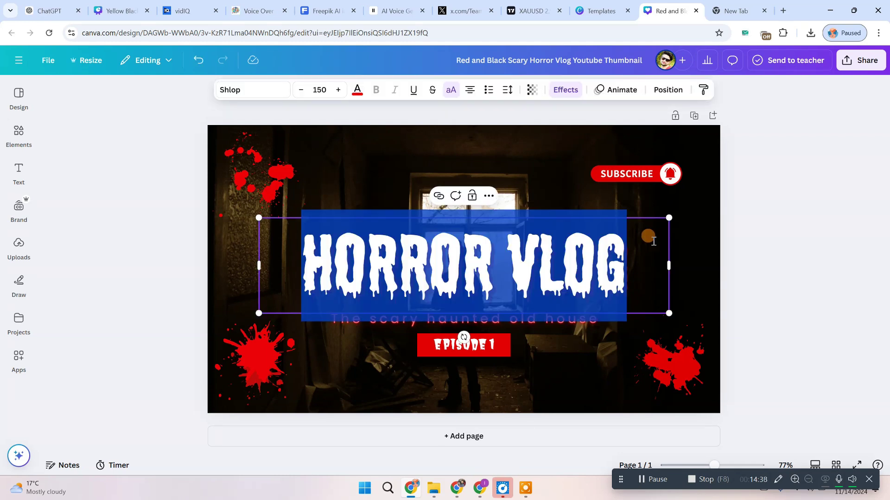
key("super+v")
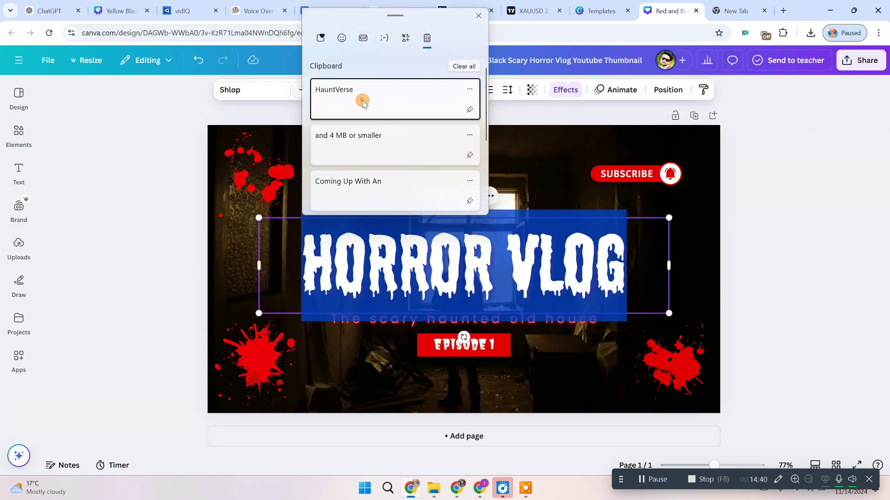
left_click(362, 102)
left_click(465, 262)
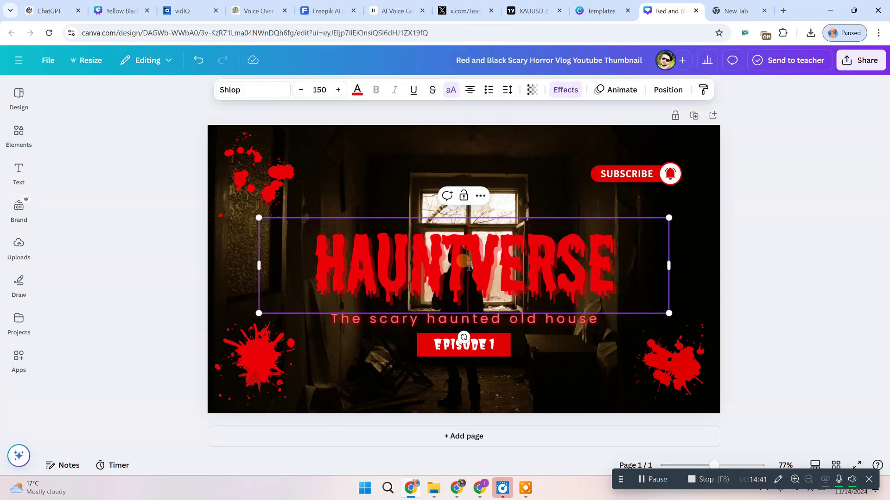
left_click(794, 275)
Shrink the HAUNT VERSE heading and move it slightly up, keeping it centred on the banner.
left_click(634, 303)
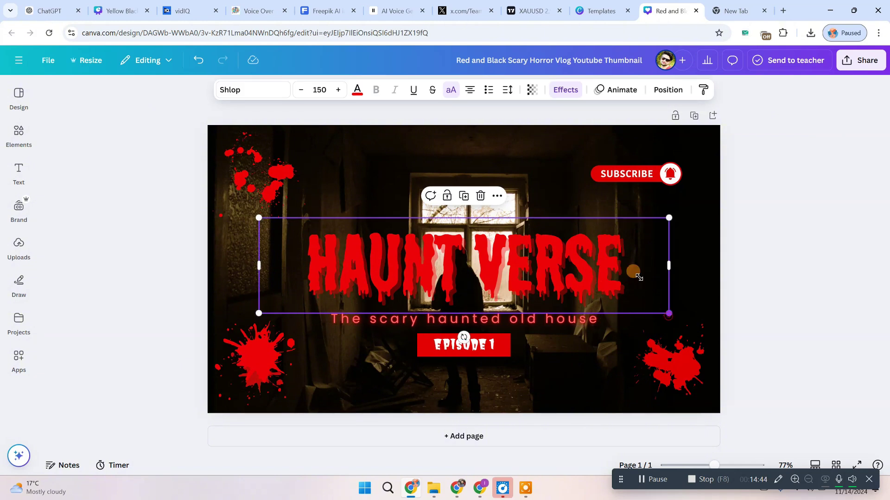
left_click_drag(668, 317, 612, 302)
left_click_drag(446, 275, 449, 257)
left_click(734, 259)
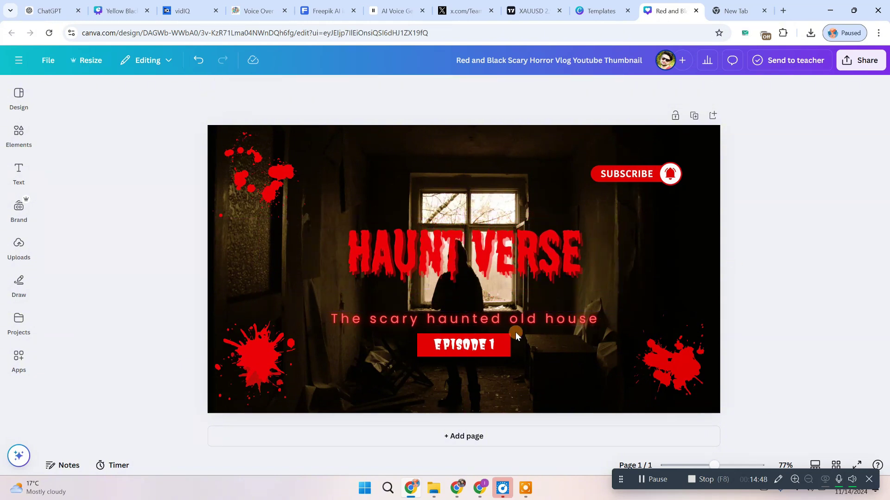
Reduce the subtitle "The scary haunted old house" to size 19.6 and move it up just below the heading.
left_click(607, 319)
left_click_drag(618, 327, 591, 325)
left_click_drag(532, 302, 532, 277)
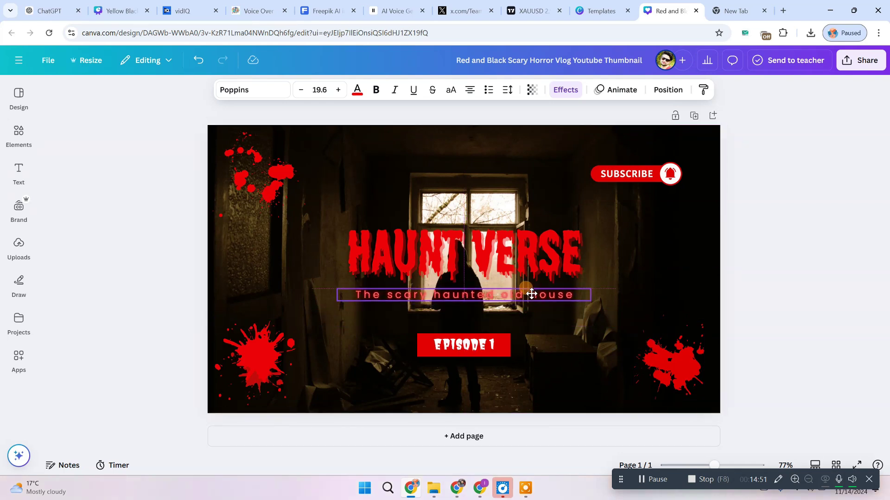
Delete the "EPISODE 1" text and the red box behind it.
left_click(490, 349)
left_click(485, 318)
left_click(472, 352)
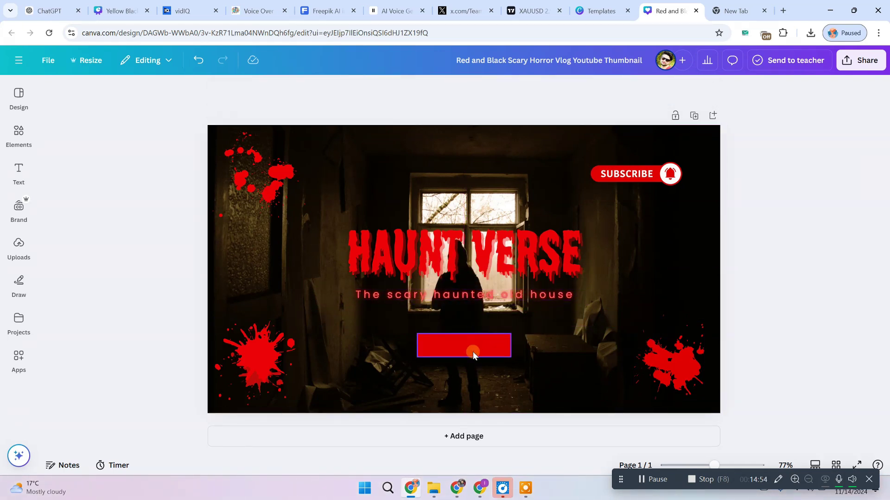
key("Delete")
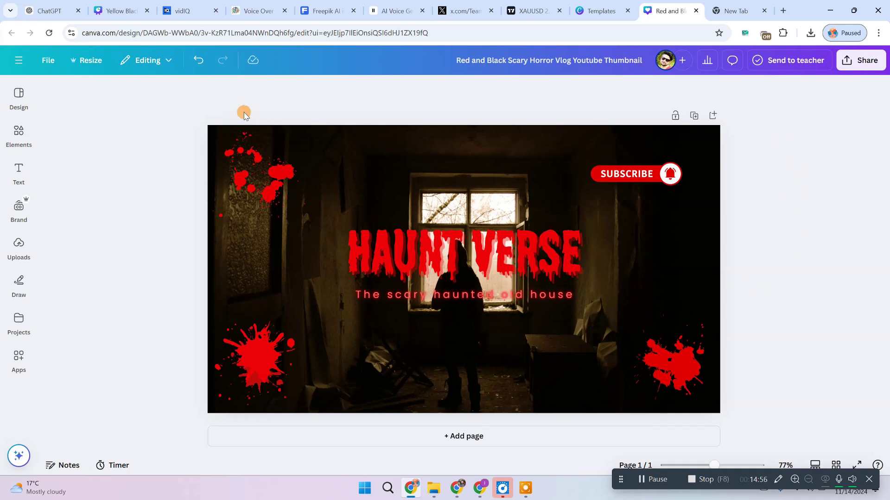
Create a resized copy of the design at a custom size of 2560 × 1440 px.
left_click(88, 60)
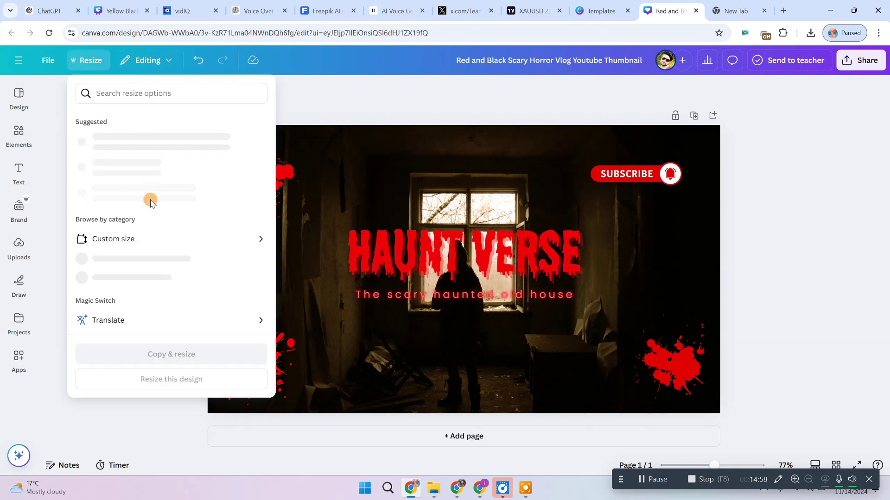
left_click(109, 142)
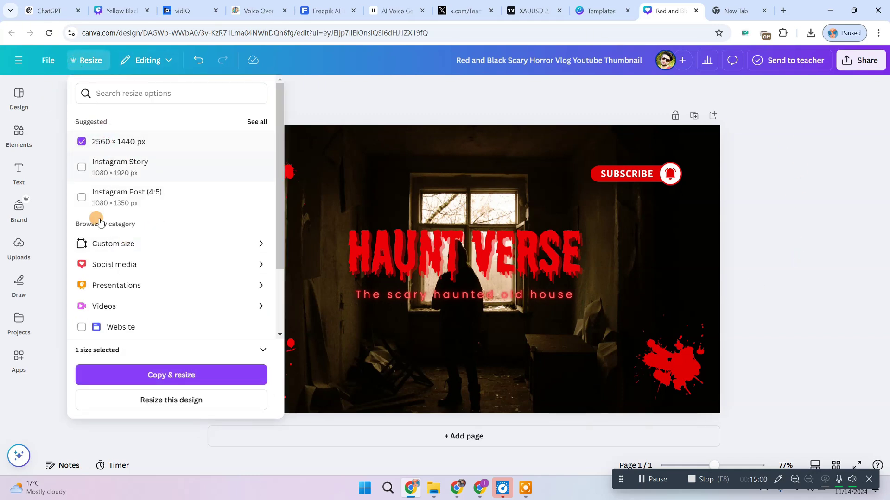
left_click(108, 241)
left_click(124, 158)
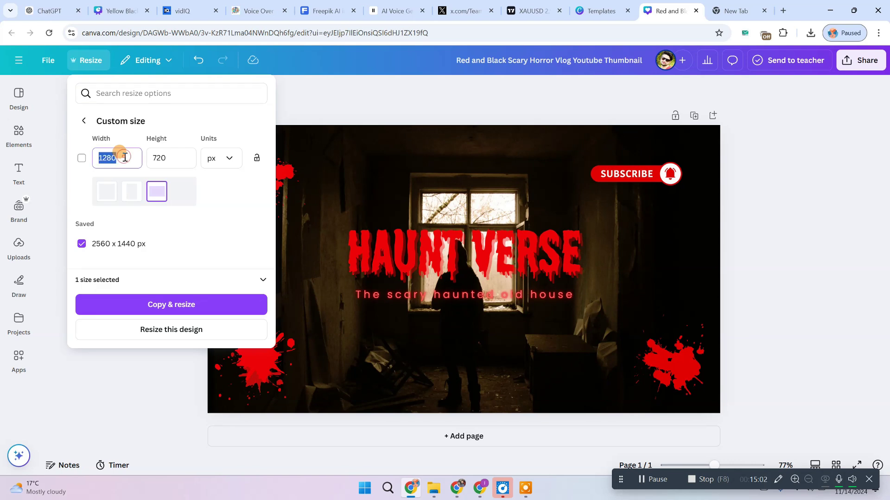
type("2")
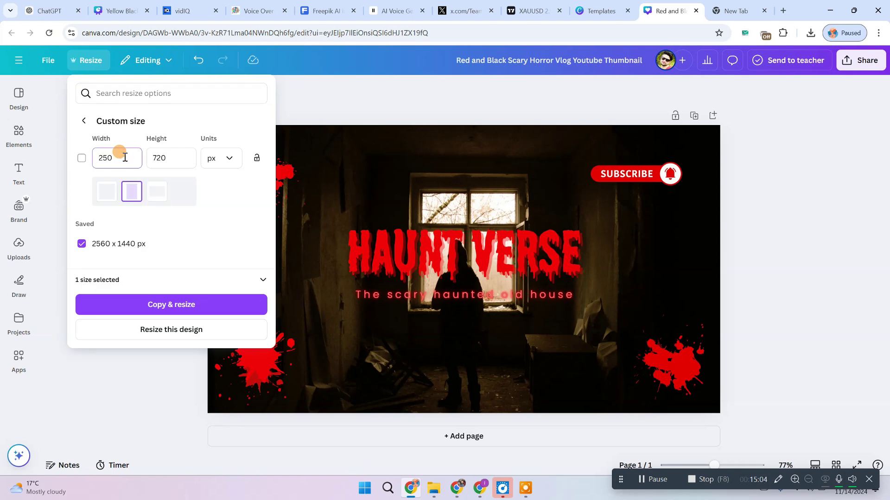
type("560")
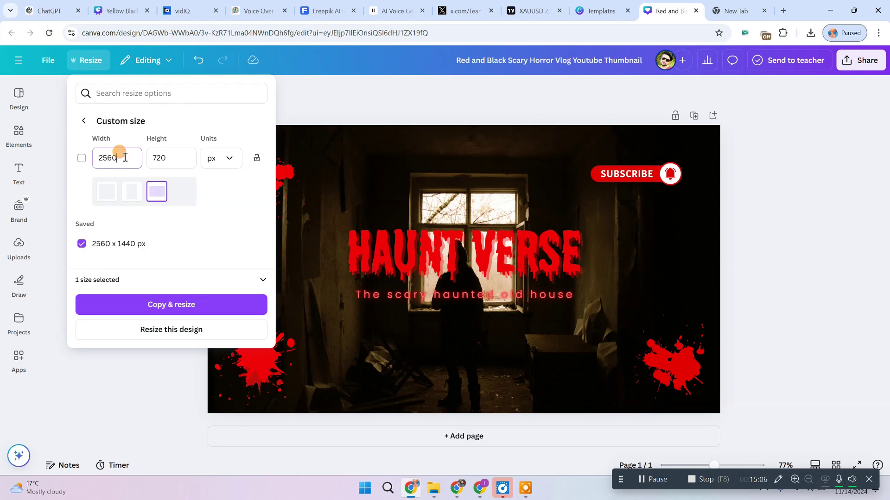
key("Tab")
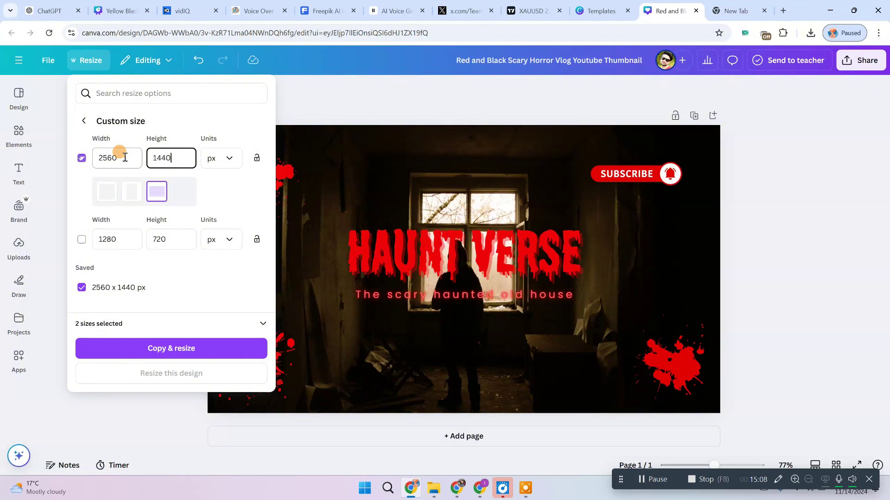
left_click(171, 351)
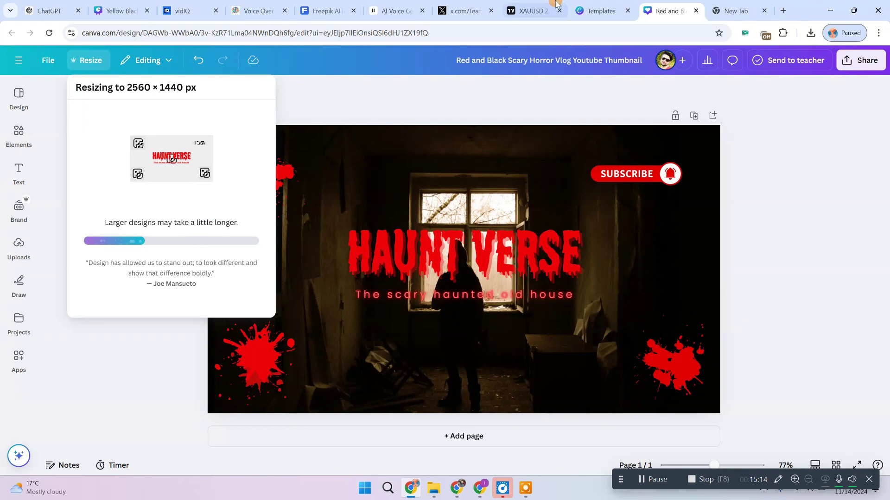
Look through the similar designs in the template preview, close it, and browse the scary banner search results.
left_click(601, 11)
scroll(695, 301, "down", 3)
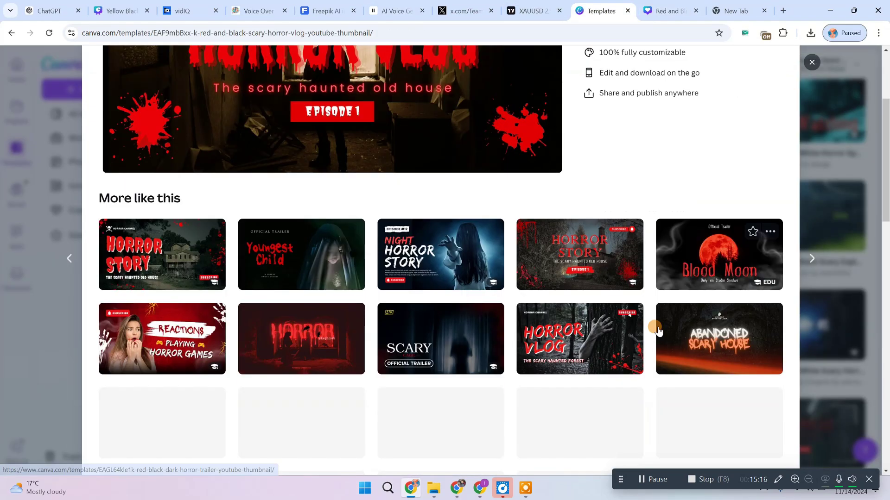
scroll(420, 321, "down", 5)
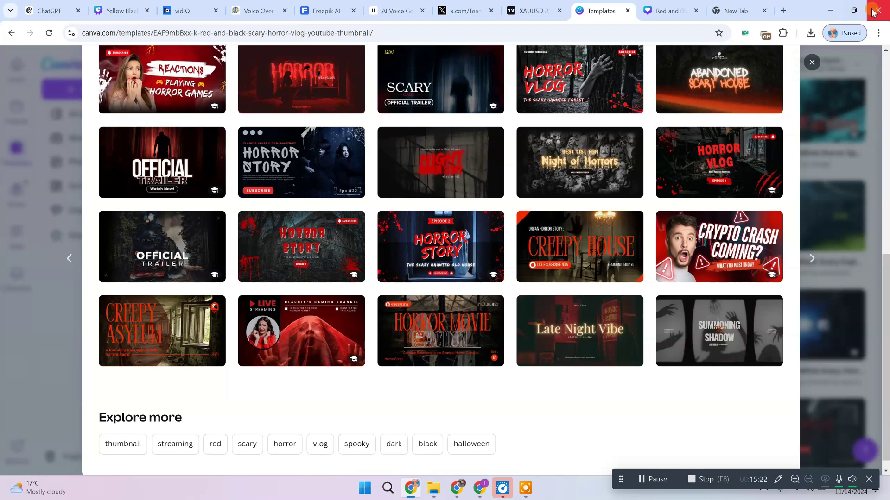
left_click(824, 64)
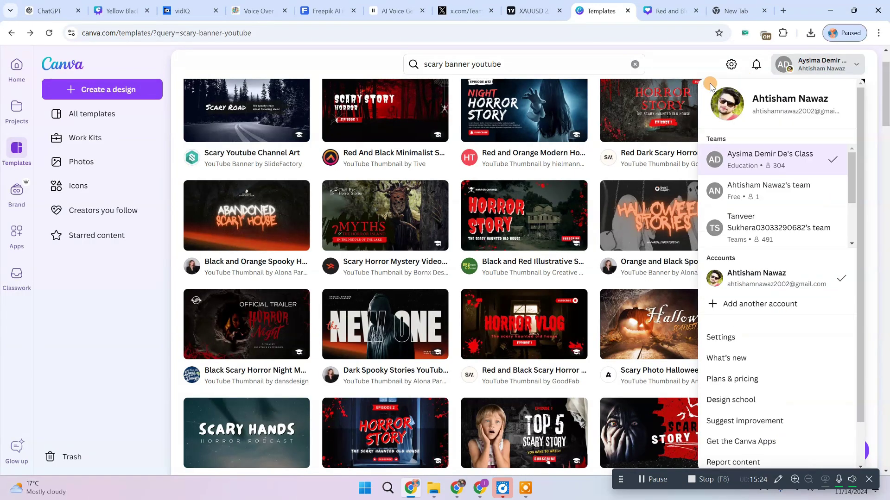
left_click(616, 202)
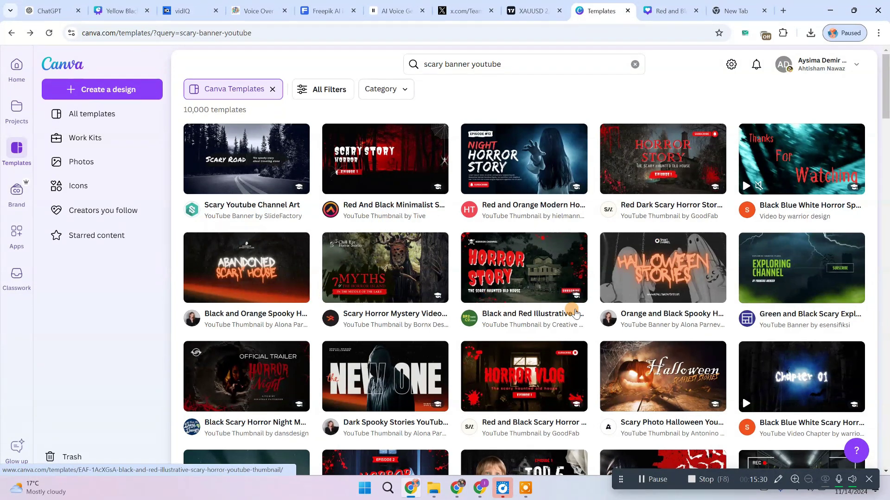
scroll(574, 314, "down", 3)
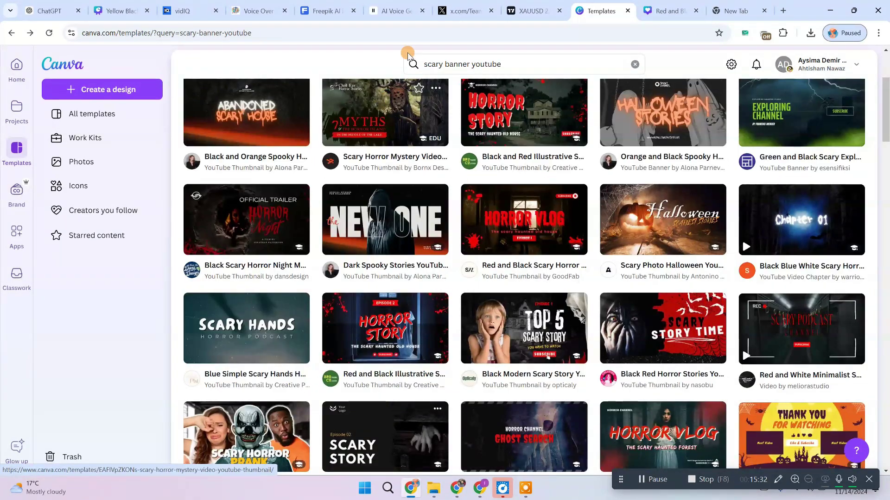
Change the template search to "banner youtube" and browse the banner designs.
left_click_drag(443, 61, 276, 66)
key("BackSpace")
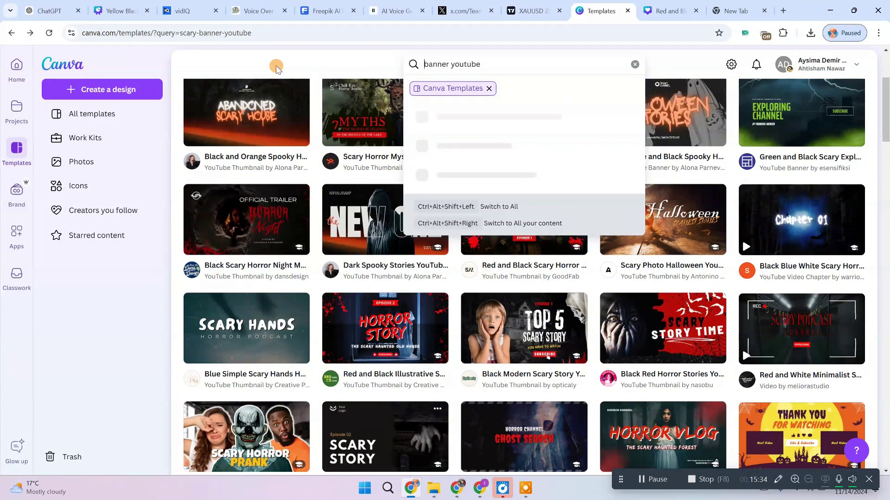
key("Return")
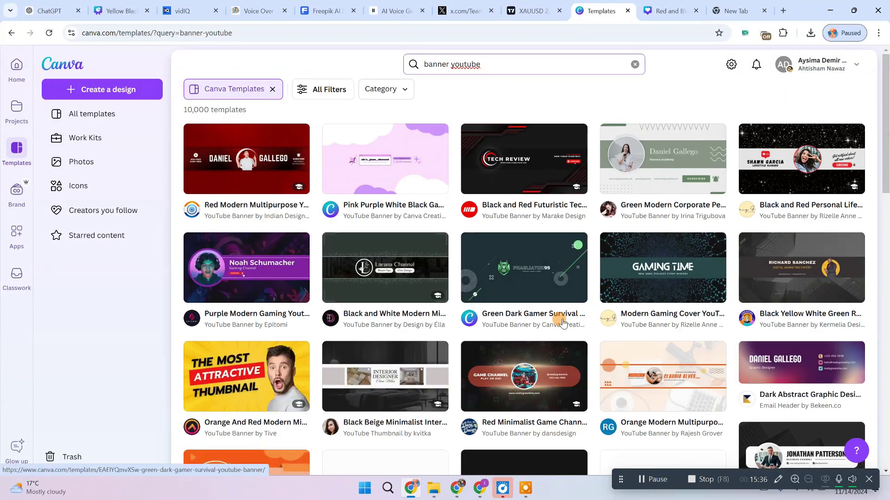
scroll(542, 320, "down", 15)
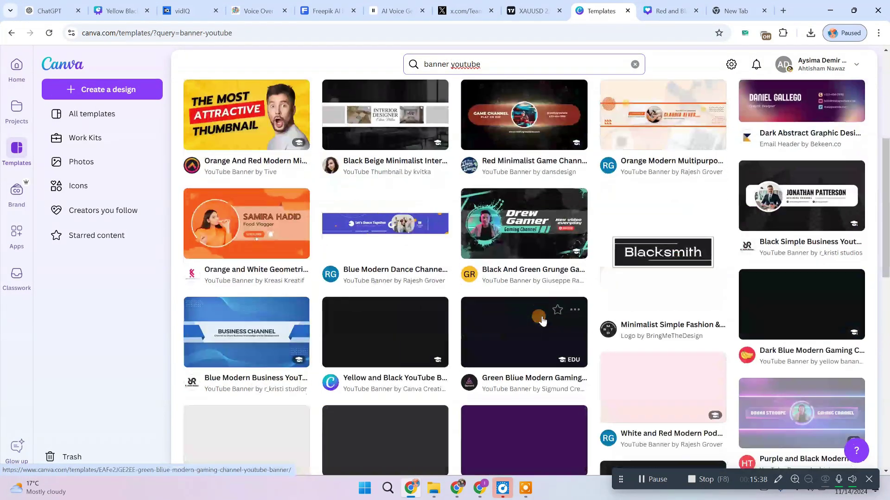
scroll(563, 365, "down", 3)
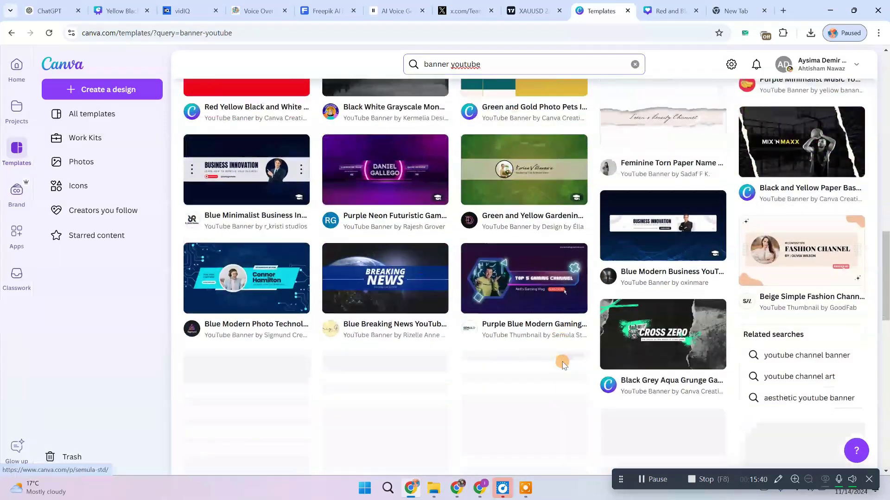
scroll(563, 365, "up", 2)
scroll(561, 360, "up", 12)
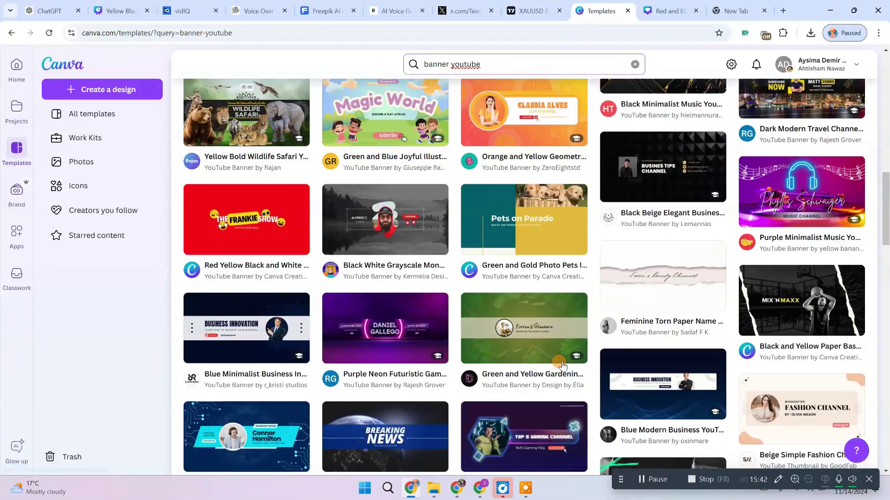
Open the resized 2560 x 1440 px copy of the Haunt Verse design and close the original design.
left_click(667, 9)
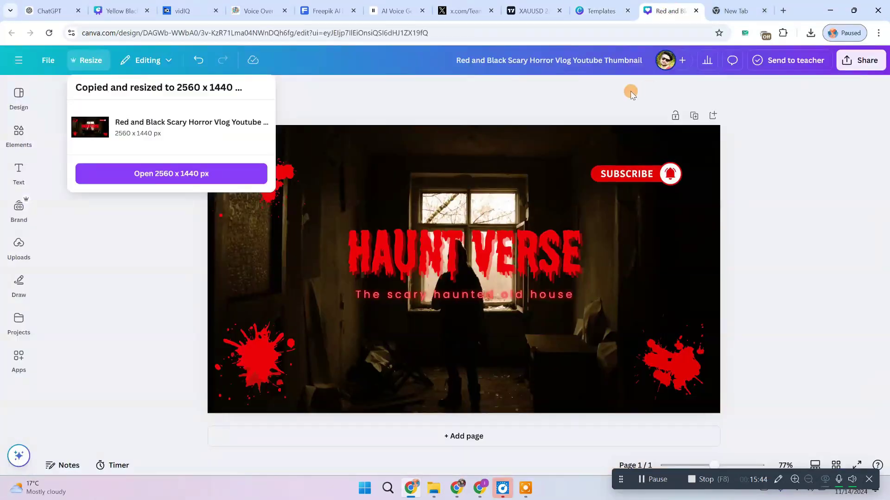
left_click(144, 174)
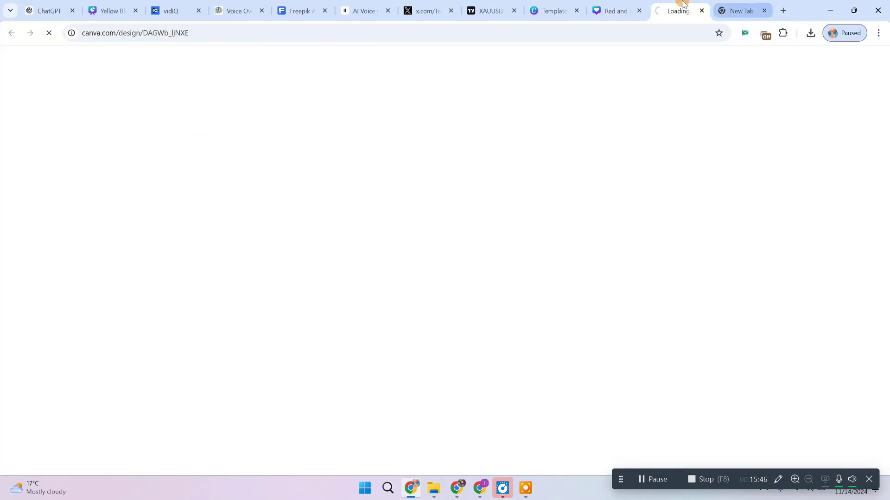
left_click(630, 7)
left_click(638, 10)
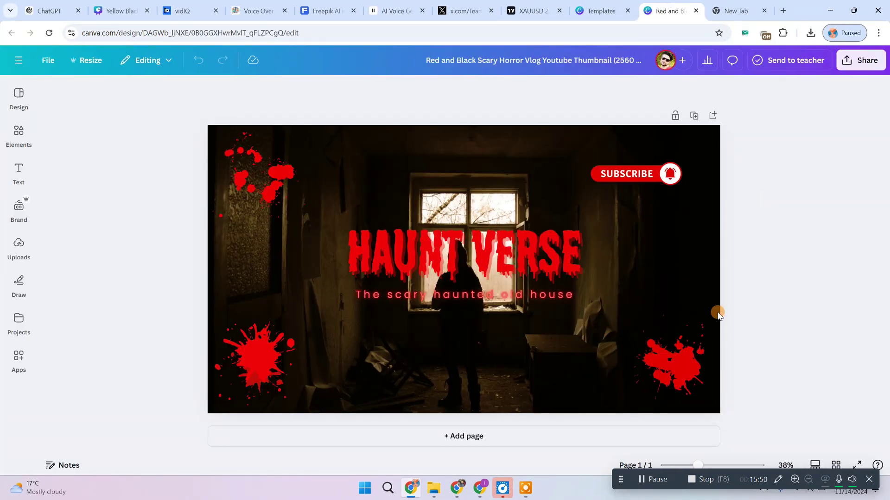
Return to the ChatGPT conversation to review the generated Haunt Verse banner and check the browser's recent downloads.
left_click(54, 4)
scroll(396, 276, "up", 3)
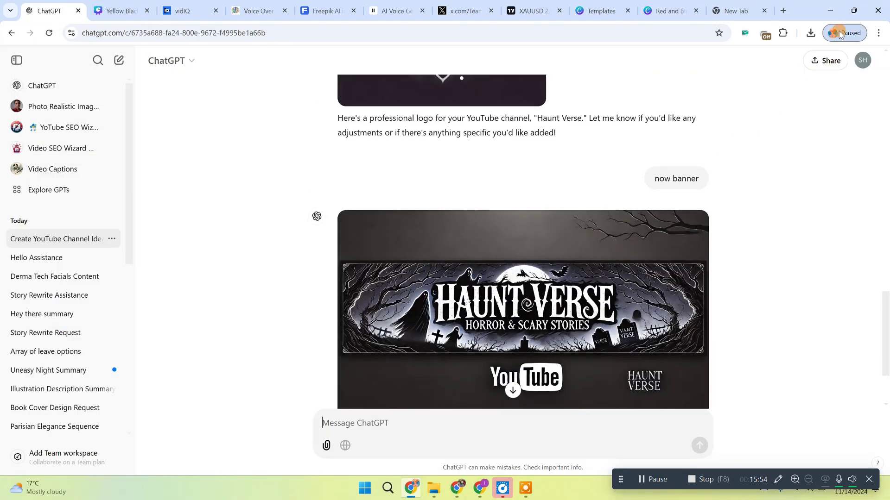
left_click(809, 36)
left_click(809, 37)
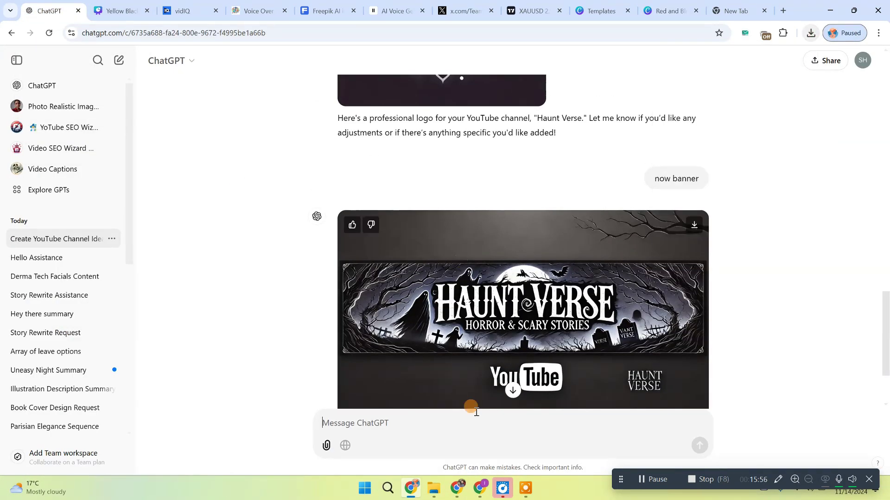
Switch to the YouTube Studio channel customization window and set the Haunt Verse logo from Downloads as the profile picture.
left_click(480, 488)
left_click(480, 488)
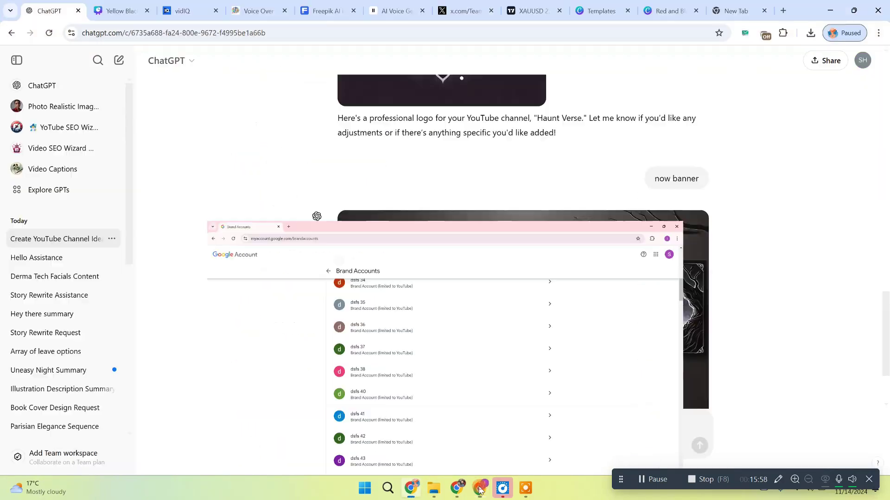
left_click(450, 490)
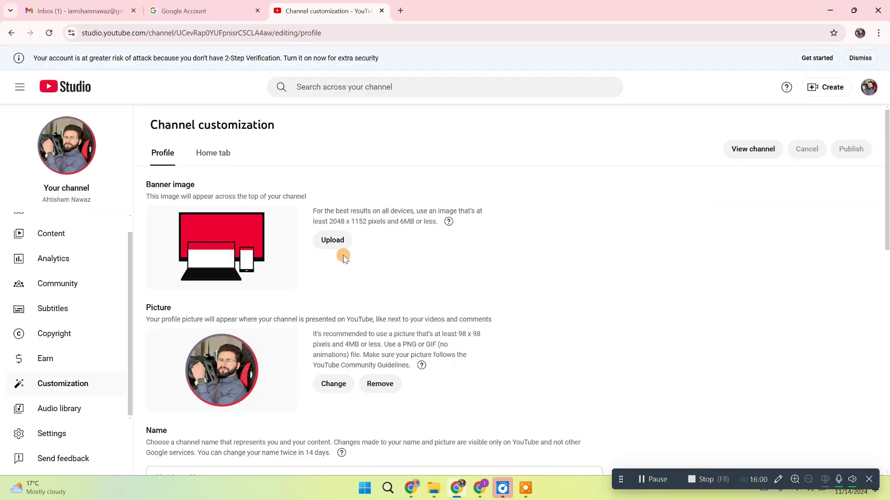
scroll(359, 312, "down", 3)
left_click(342, 227)
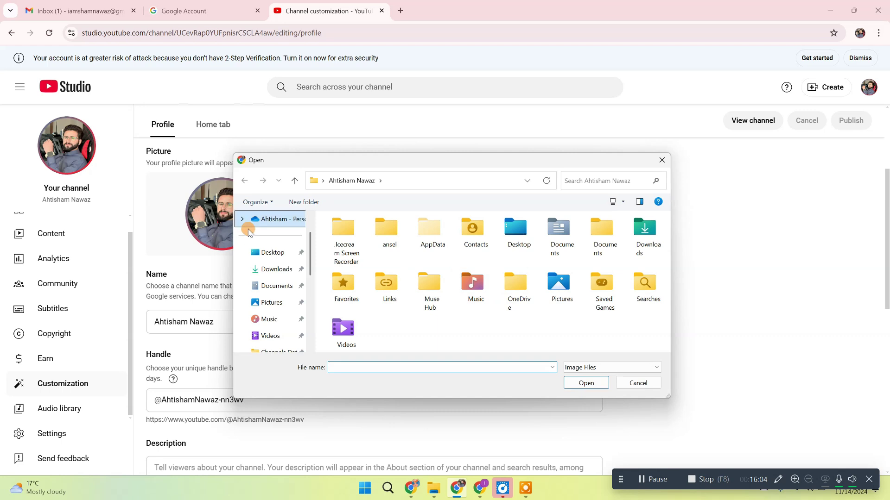
left_click(269, 271)
left_click(407, 255)
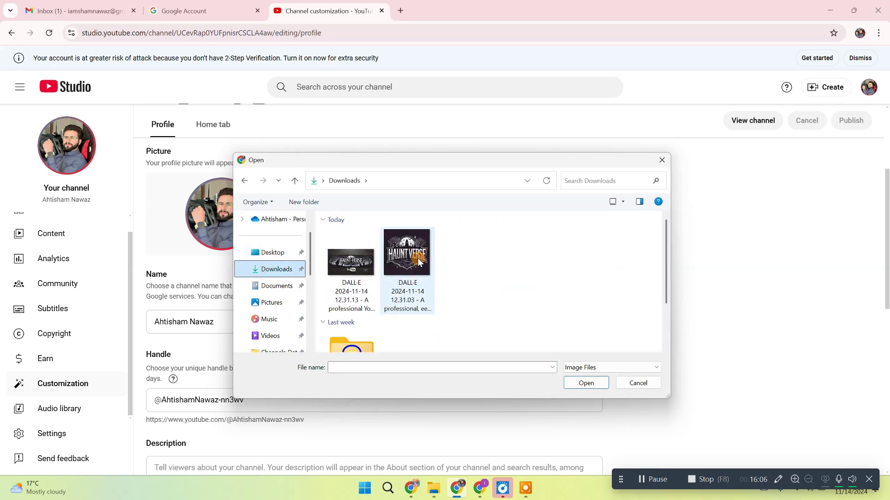
left_click(582, 384)
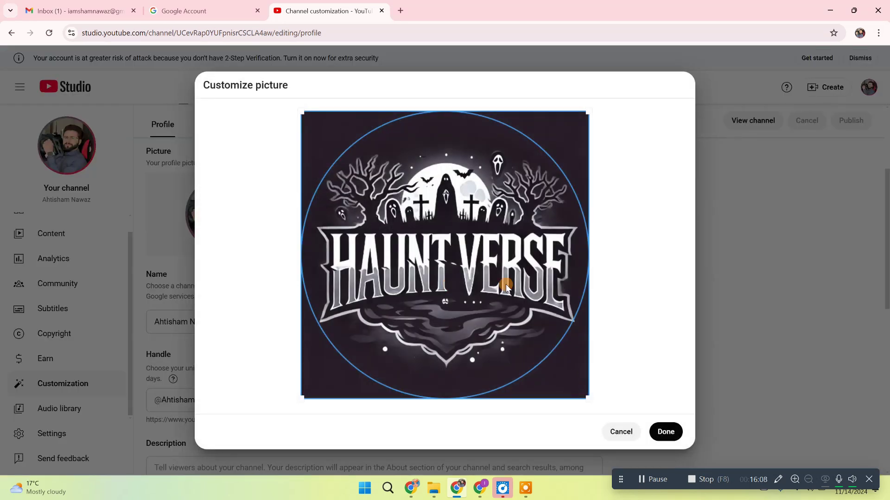
left_click(667, 433)
Upload the Haunt Verse banner from Downloads as the banner image, with its crop area slightly reduced and positioned over the title artwork.
scroll(260, 257, "up", 1)
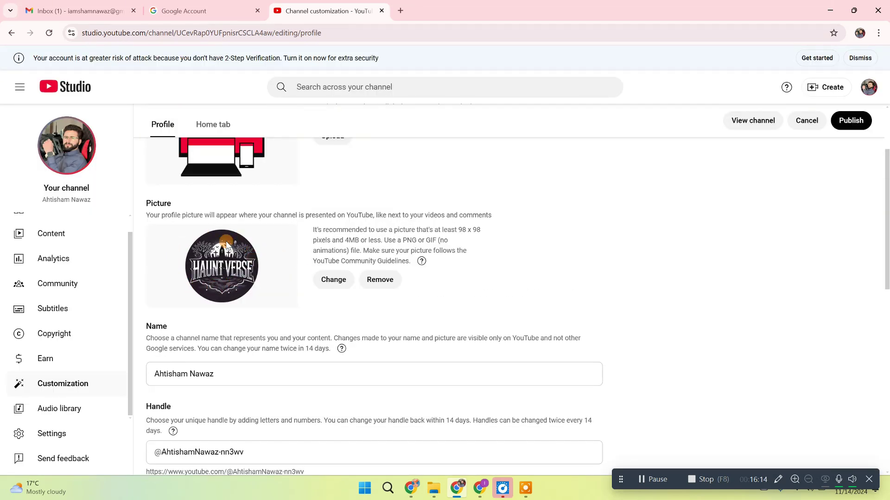
scroll(189, 273, "up", 2)
left_click(326, 240)
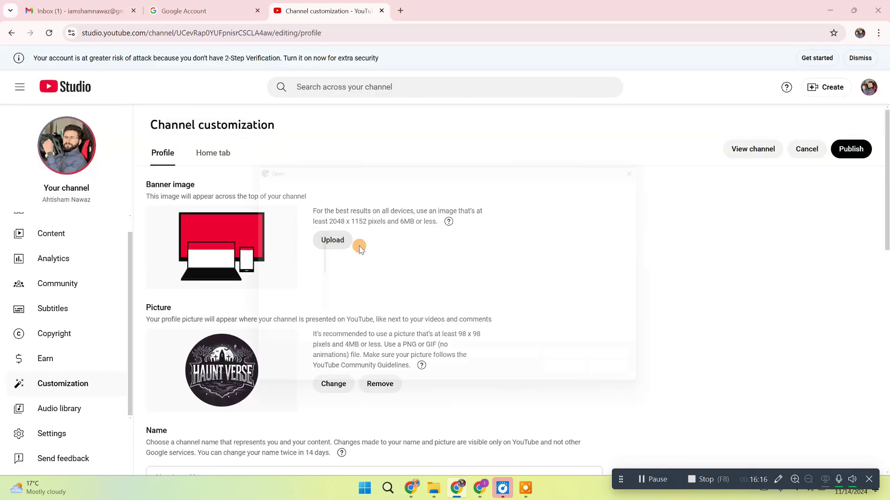
left_click(350, 262)
left_click(586, 382)
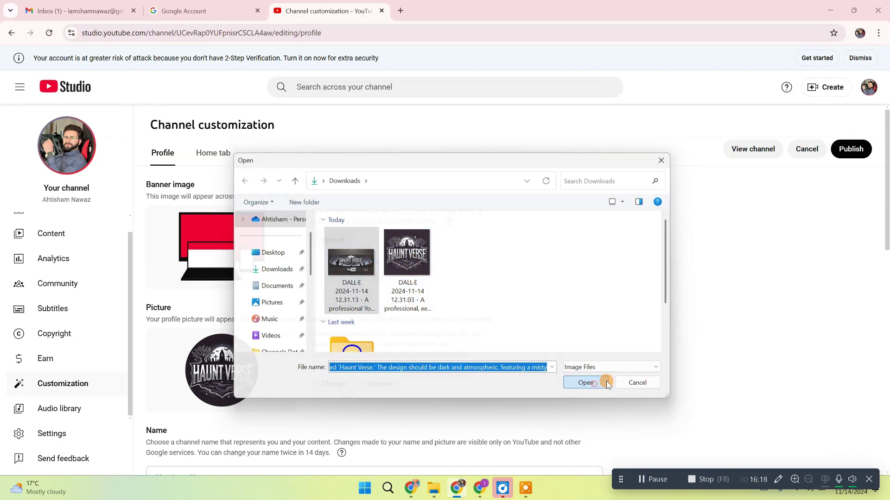
left_click_drag(540, 294, 546, 199)
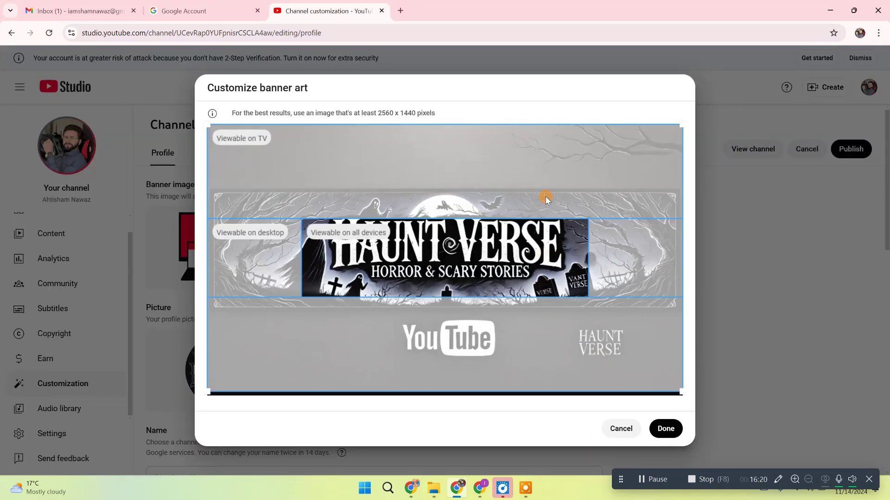
left_click_drag(682, 396, 660, 379)
left_click_drag(501, 299, 508, 299)
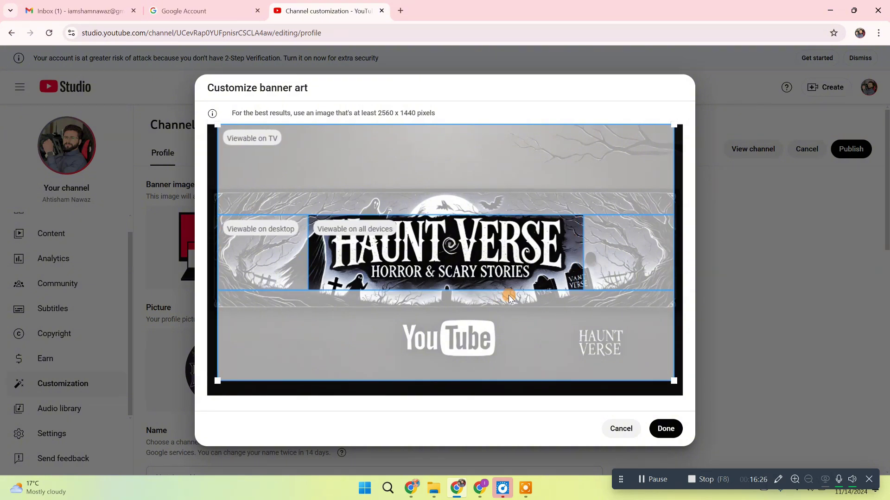
left_click(666, 429)
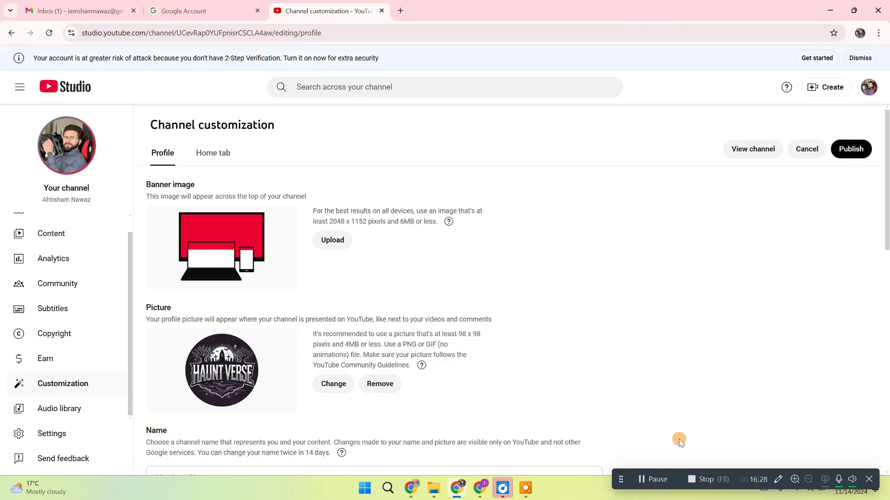
Replace the channel name with "Haunt Verse".
scroll(431, 378, "down", 5)
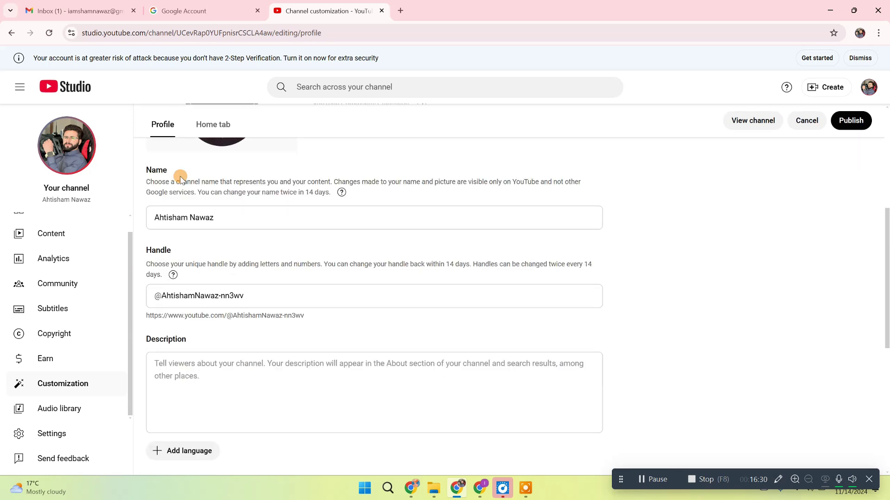
triple_click(204, 216)
key("BackSpace")
key("super+v")
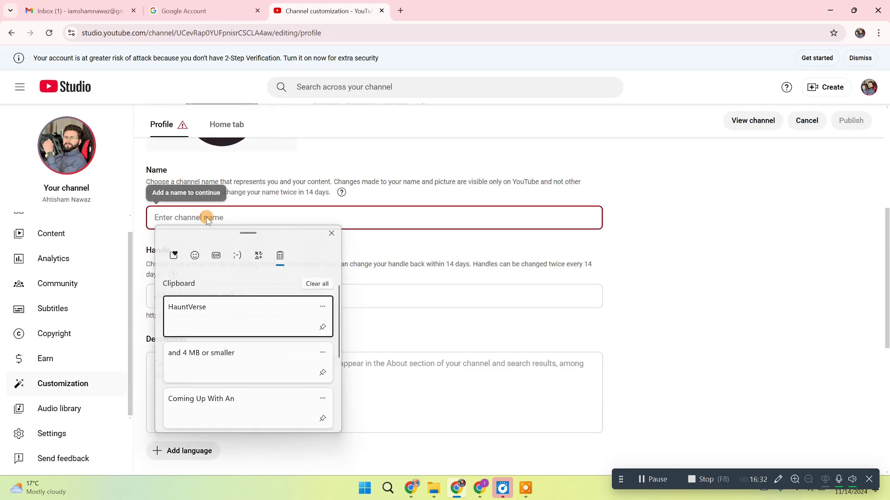
left_click(214, 305)
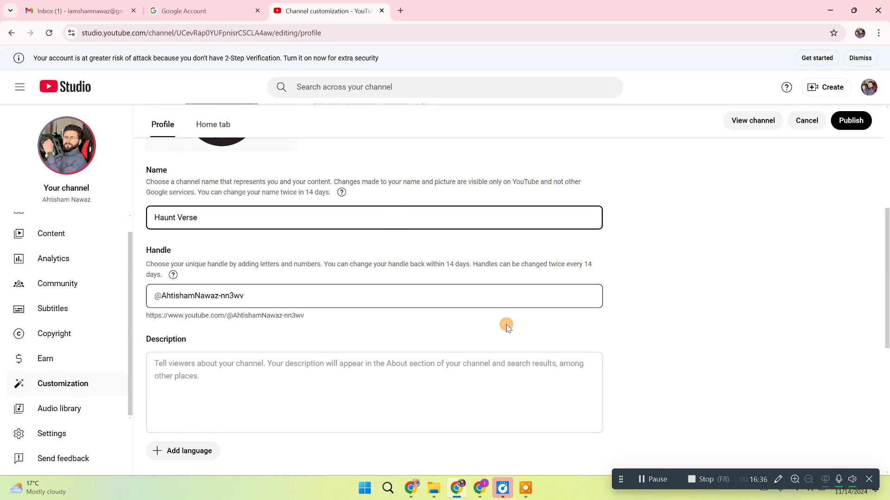
scroll(507, 324, "up", 5)
scroll(510, 330, "down", 5)
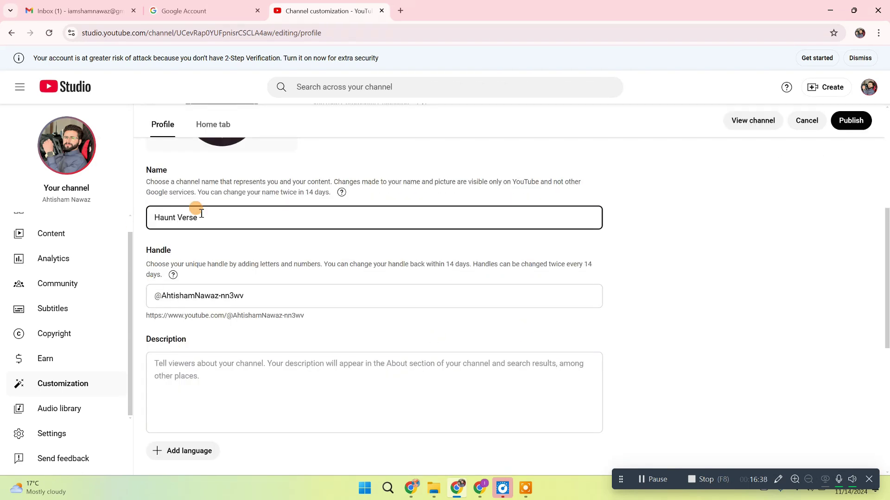
key("ctrl+a")
key("ctrl+c")
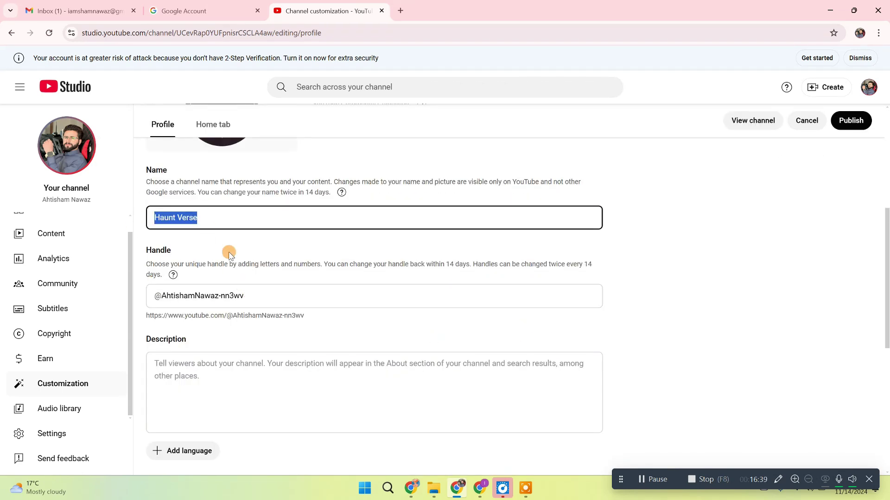
triple_click(240, 297)
key("ctrl+v")
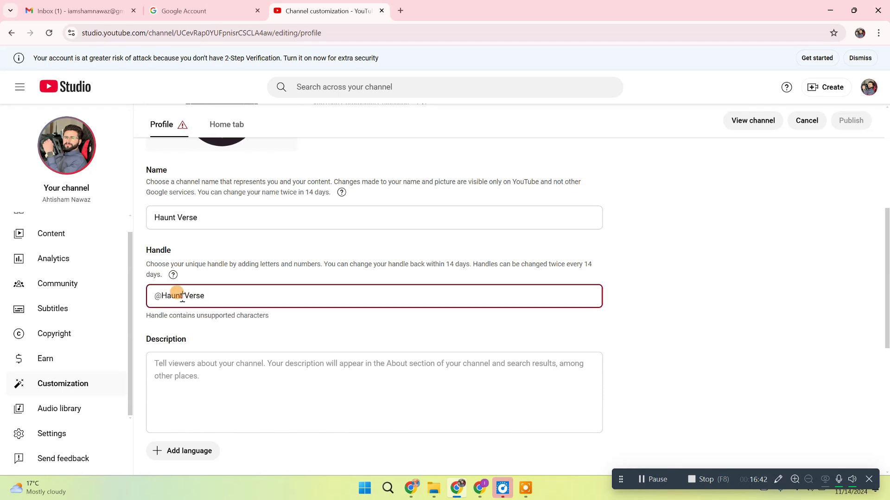
left_click(184, 296)
key("BackSpace")
left_click(648, 314)
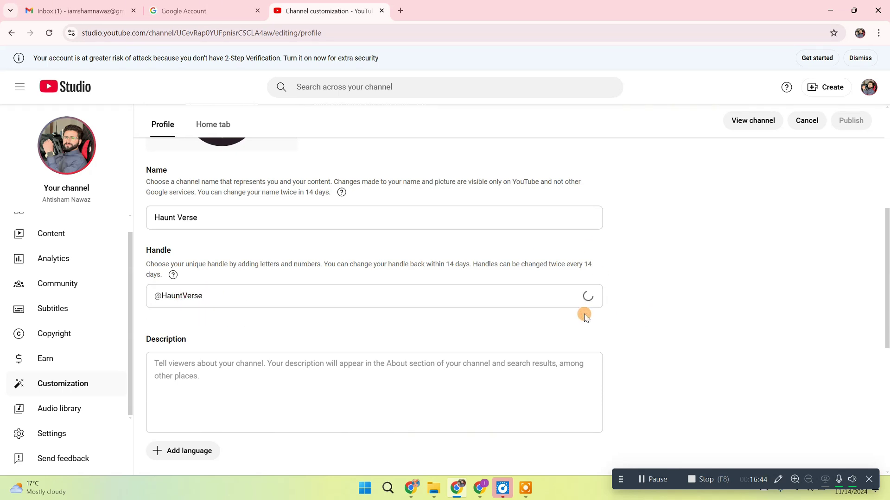
left_click(360, 297)
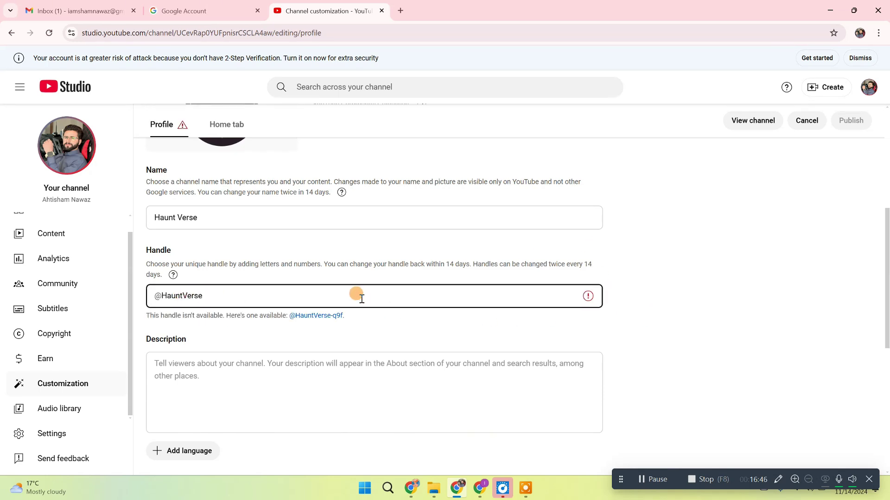
type("7")
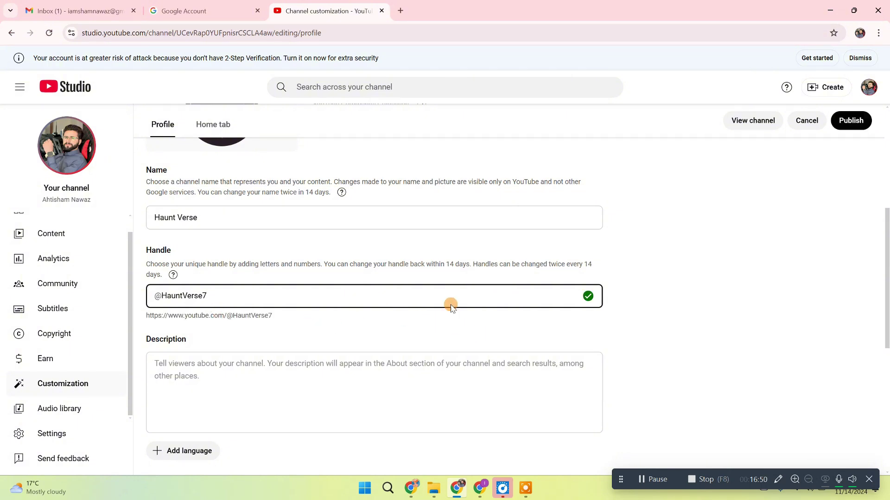
Switch to the ChatGPT conversation and send the prompt "also give me best description for my channel".
scroll(393, 322, "down", 2)
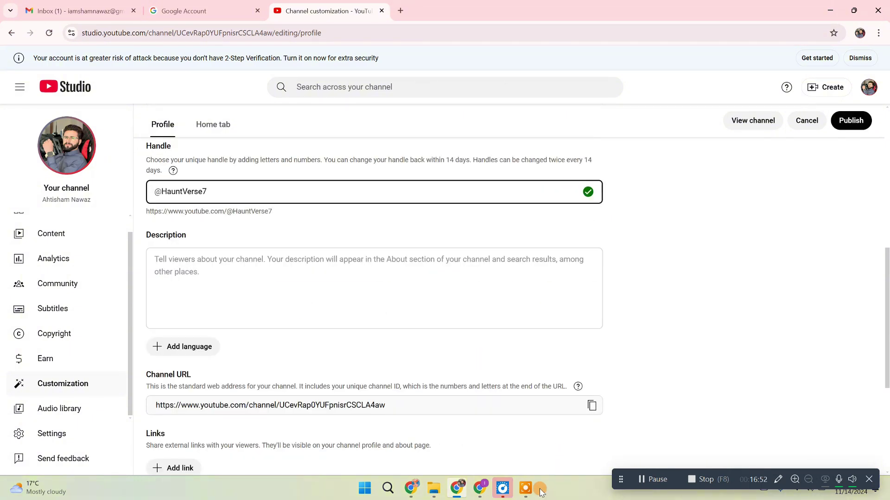
left_click(456, 487)
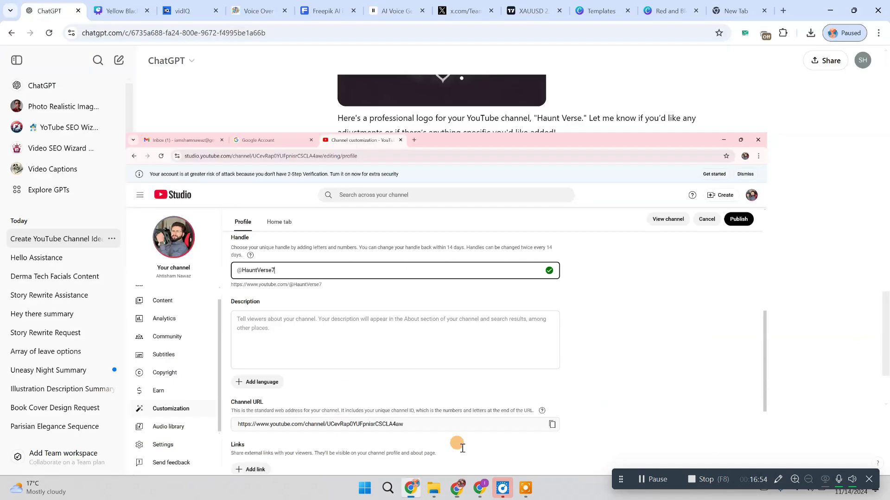
left_click(467, 433)
type("a")
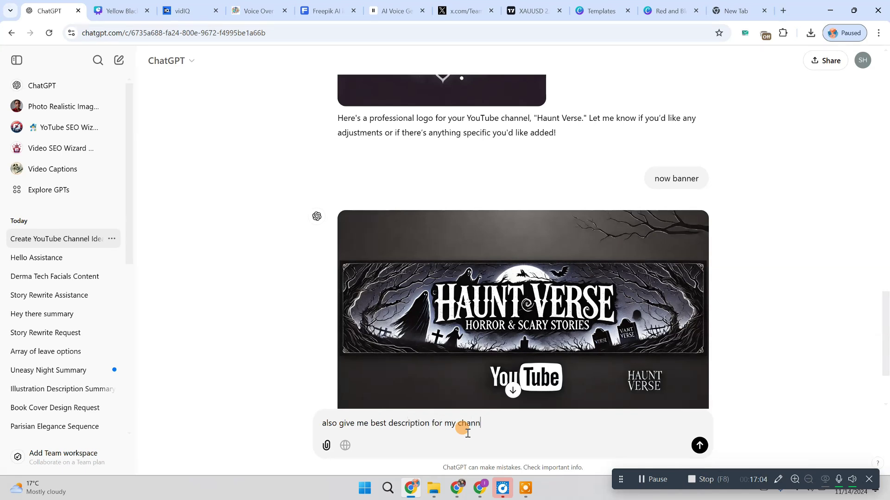
key("Return")
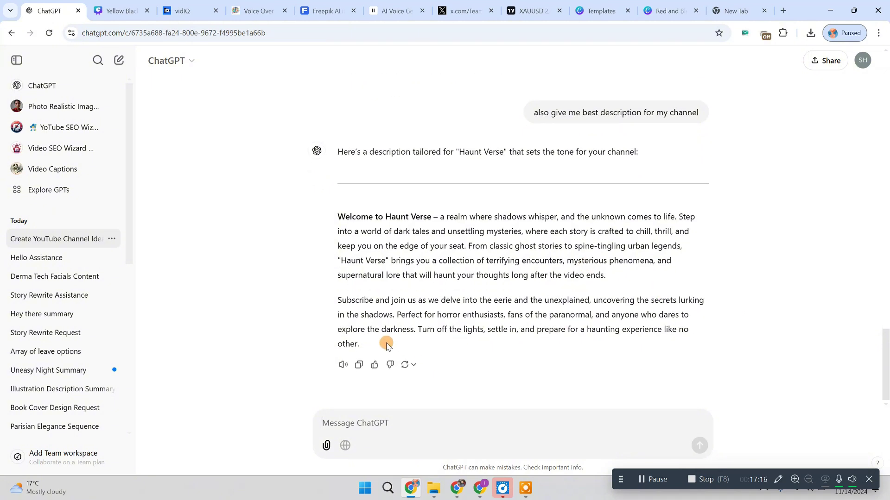
Copy both paragraphs of the generated Haunt Verse description into the channel description in YouTube Studio.
left_click_drag(374, 345, 343, 217)
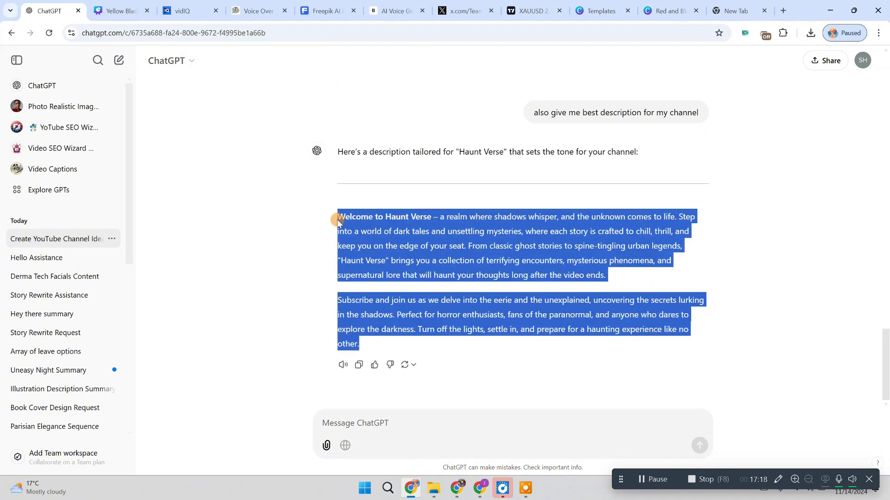
left_click(482, 489)
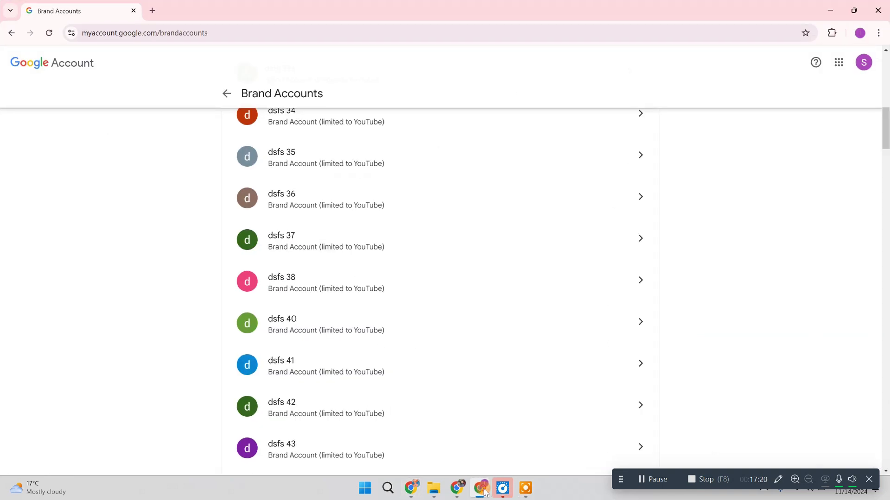
left_click(482, 489)
left_click(457, 489)
left_click(222, 259)
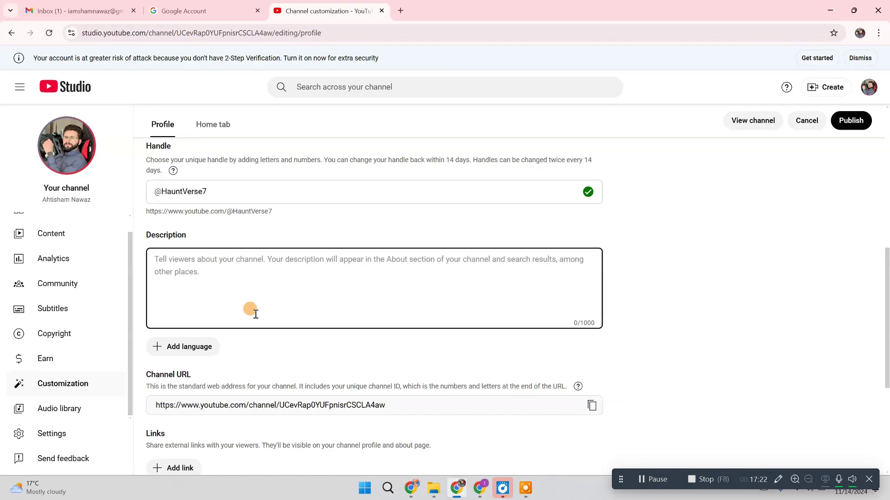
key("ctrl+v")
scroll(332, 392, "down", 4)
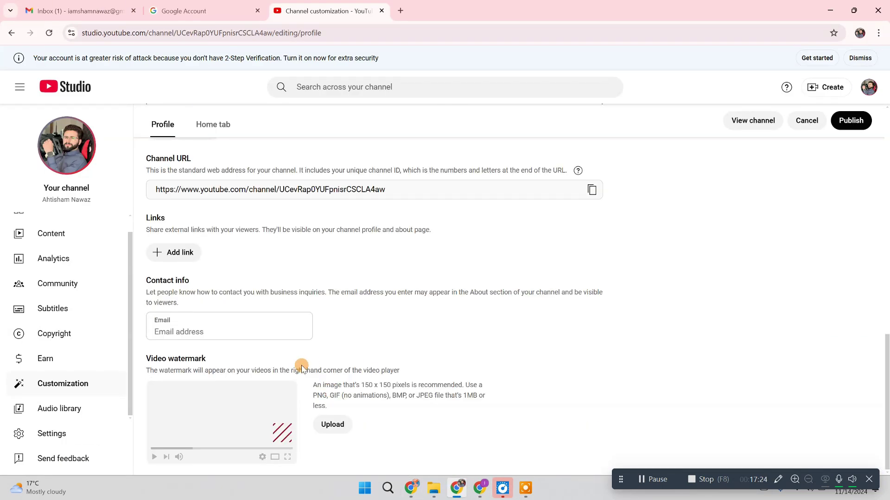
scroll(301, 367, "up", 3)
scroll(313, 345, "down", 3)
left_click(175, 253)
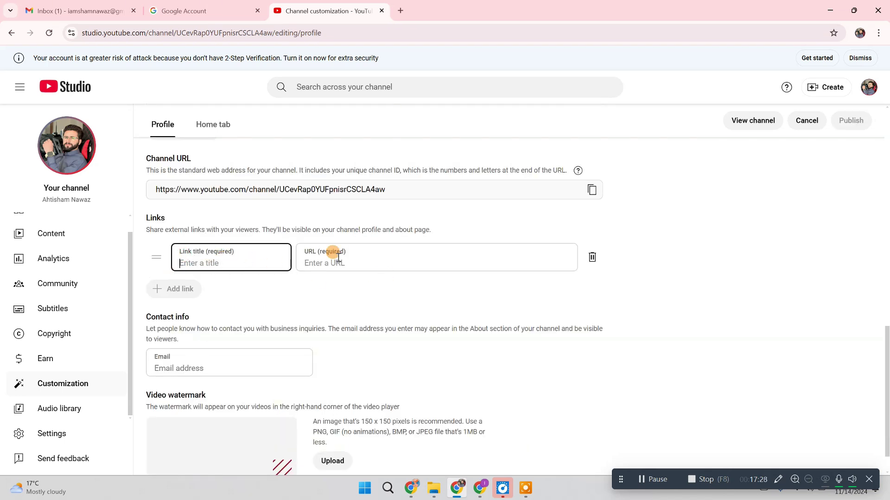
left_click(592, 257)
scroll(148, 262, "up", 3)
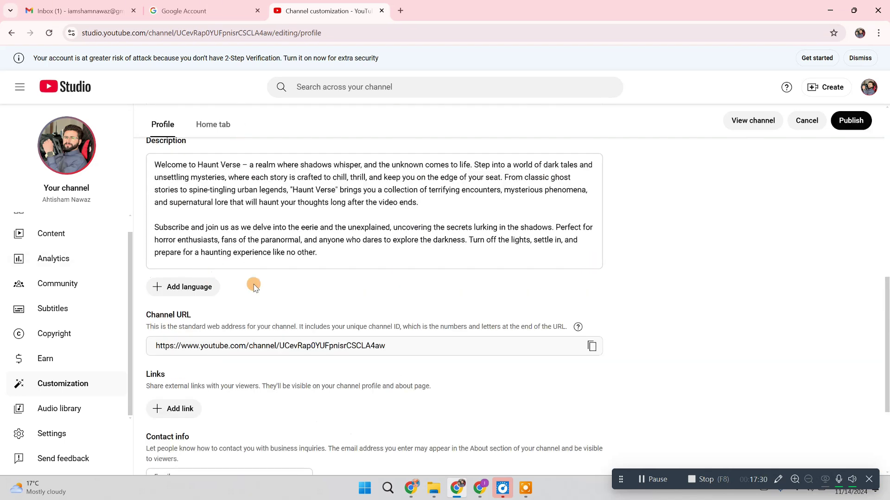
scroll(227, 332, "down", 3)
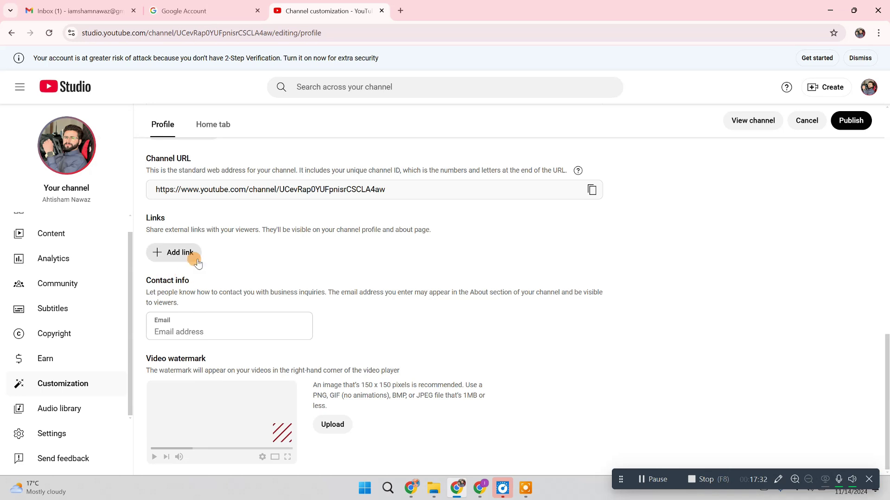
left_click(172, 329)
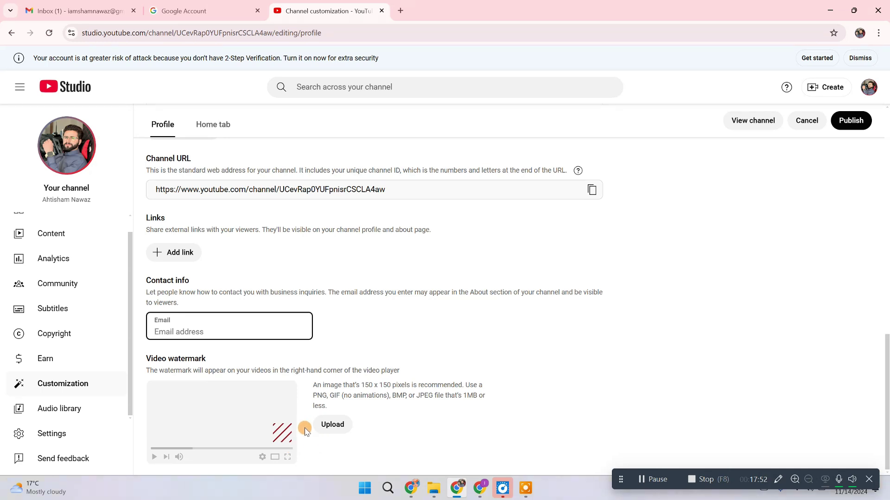
Upload the square Haunt Verse logo image (DALL·E 2024-11-14 12.31.03) as the video watermark, keeping the full image as the crop.
left_click(325, 425)
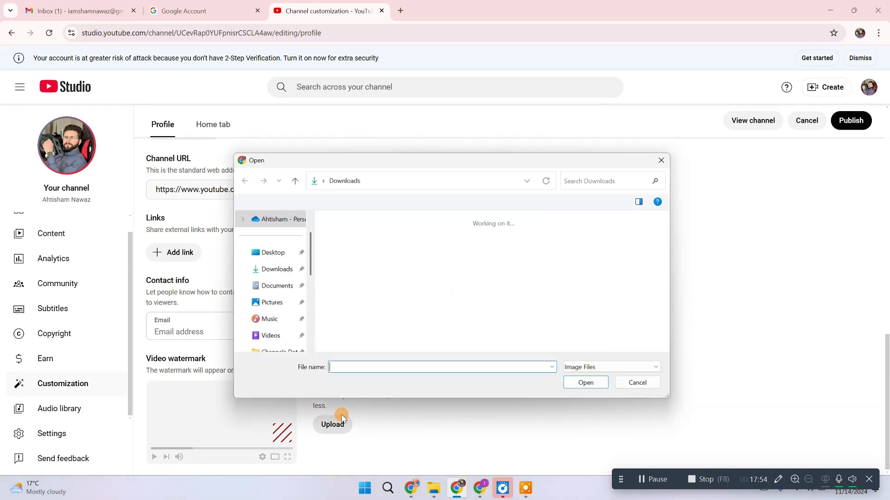
left_click(407, 257)
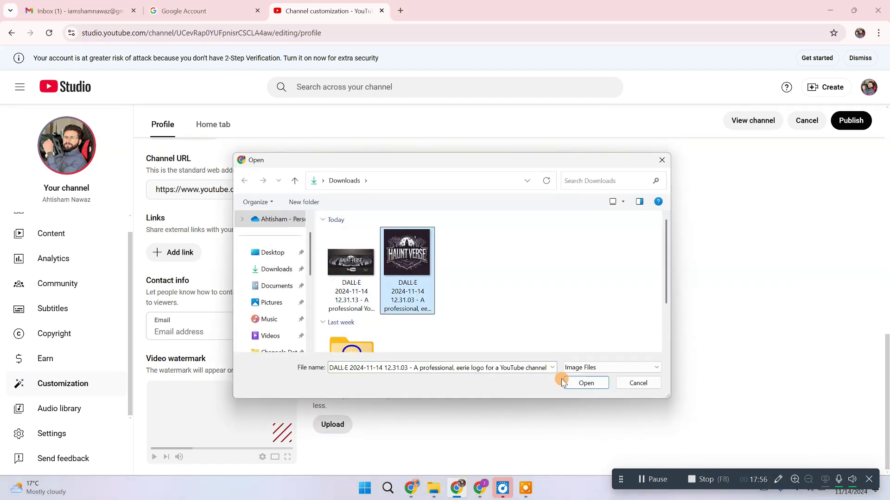
left_click(563, 382)
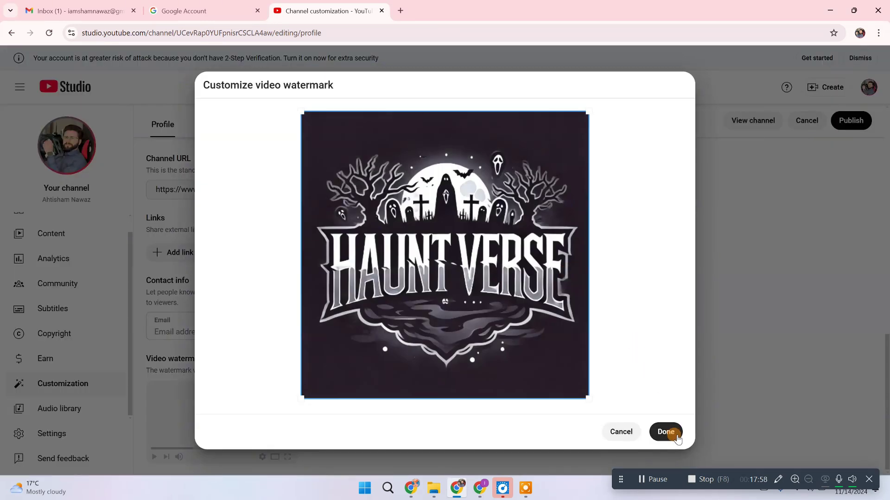
left_click(676, 435)
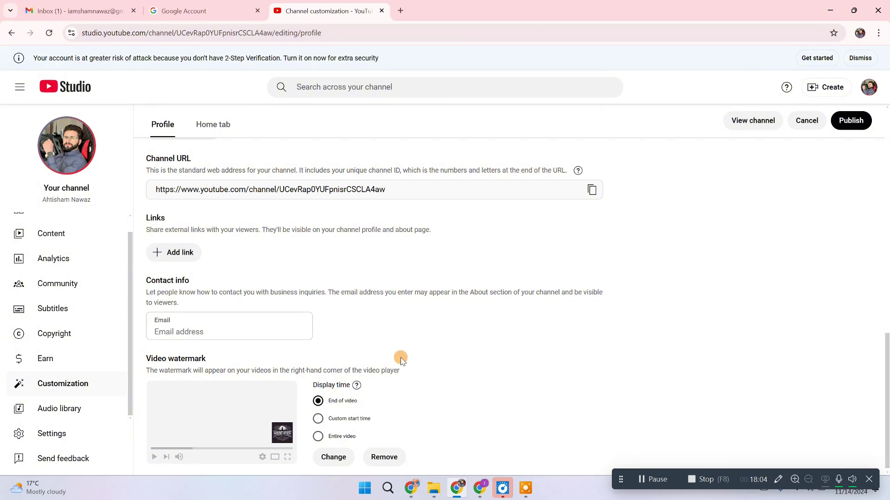
Try the Custom start time and Entire video display options for the watermark, returning to End of video.
scroll(414, 377, "down", 1)
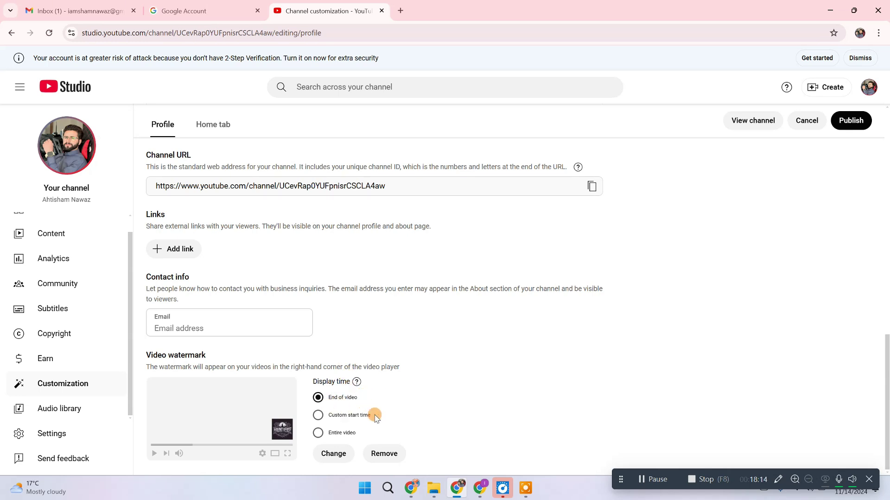
left_click(343, 415)
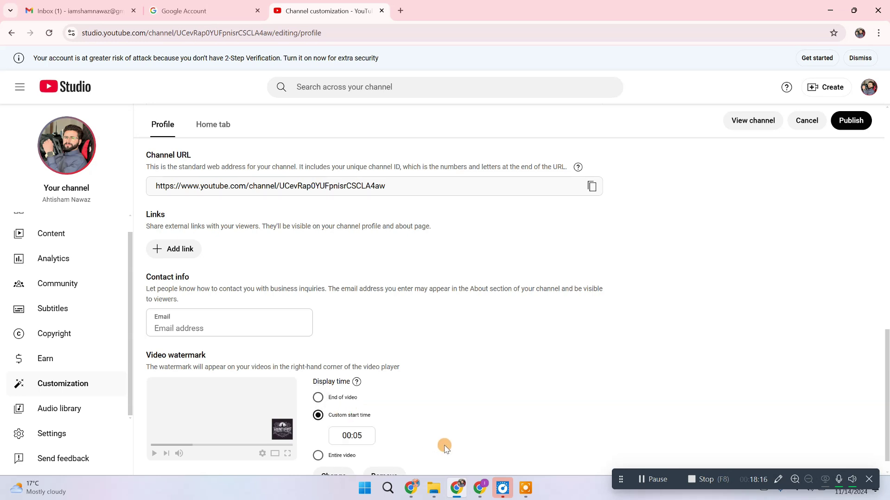
scroll(444, 446, "down", 1)
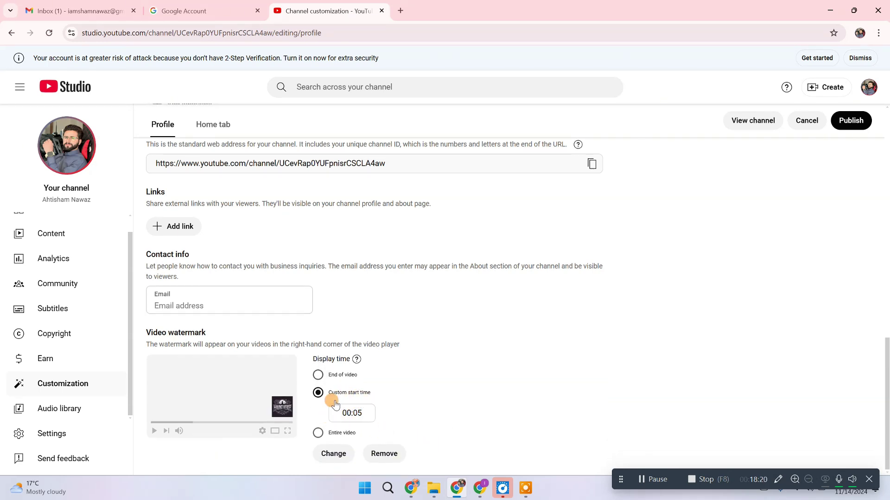
left_click(317, 433)
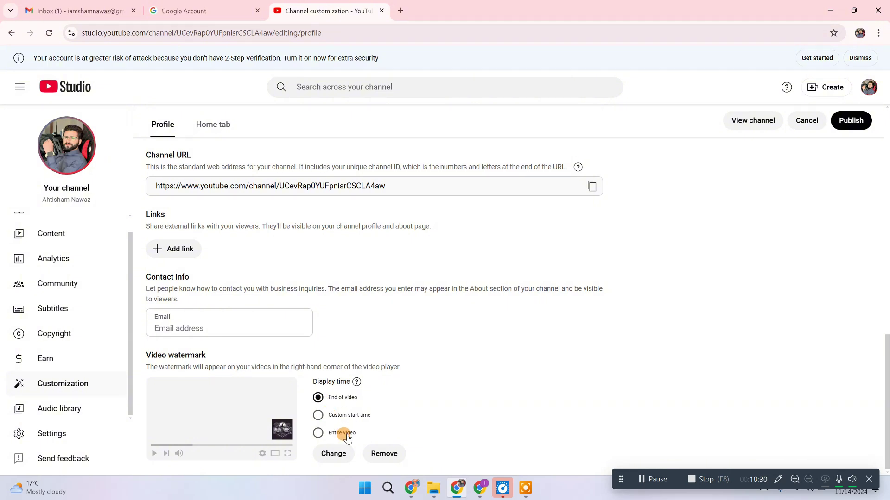
Open the basic channel info in the YouTube Studio settings and set the country of residence to United States.
scroll(371, 407, "up", 15)
scroll(372, 411, "up", 3)
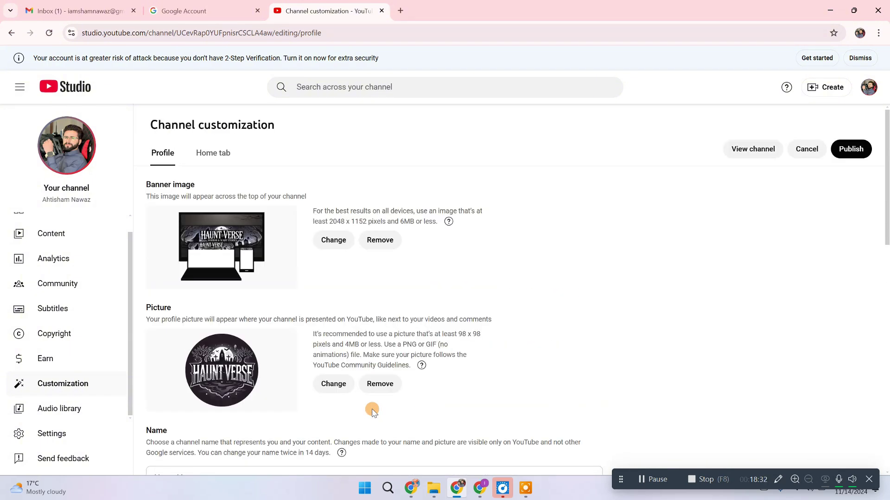
scroll(372, 411, "down", 5)
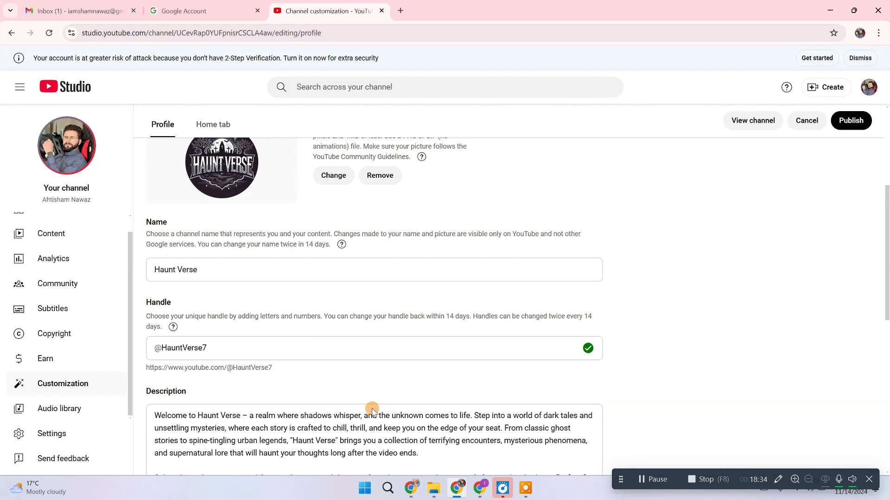
scroll(371, 409, "up", 3)
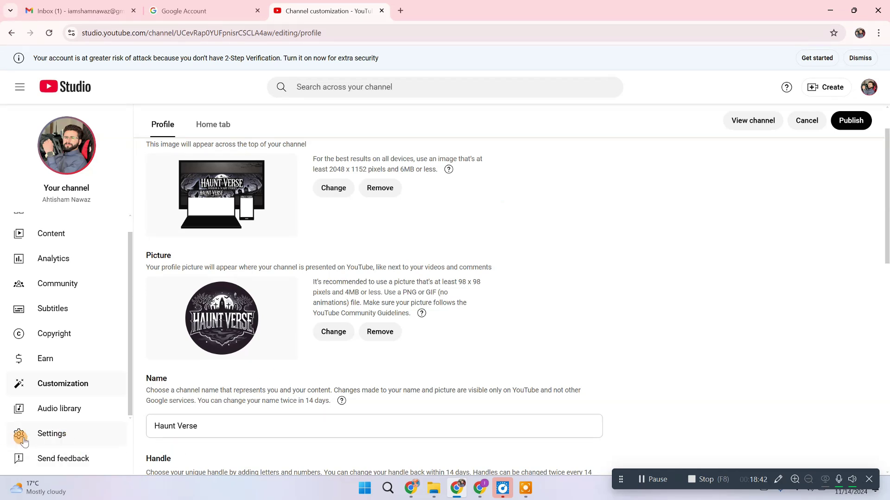
left_click(65, 436)
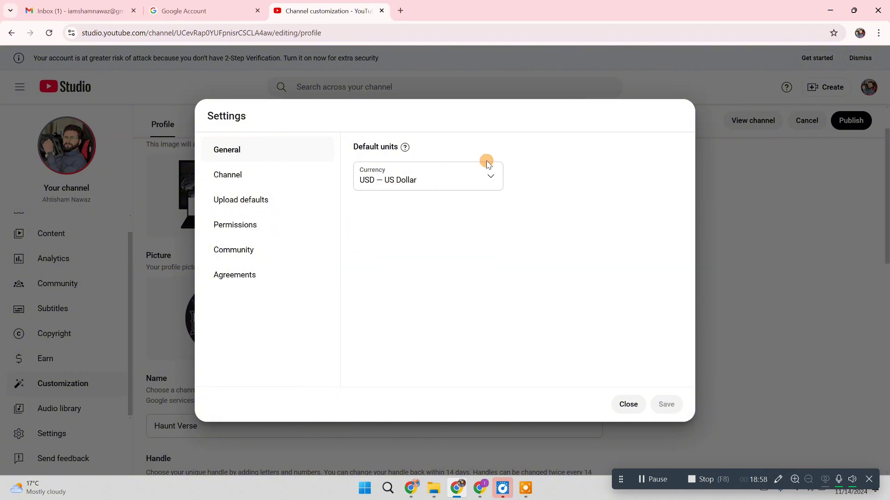
left_click(268, 171)
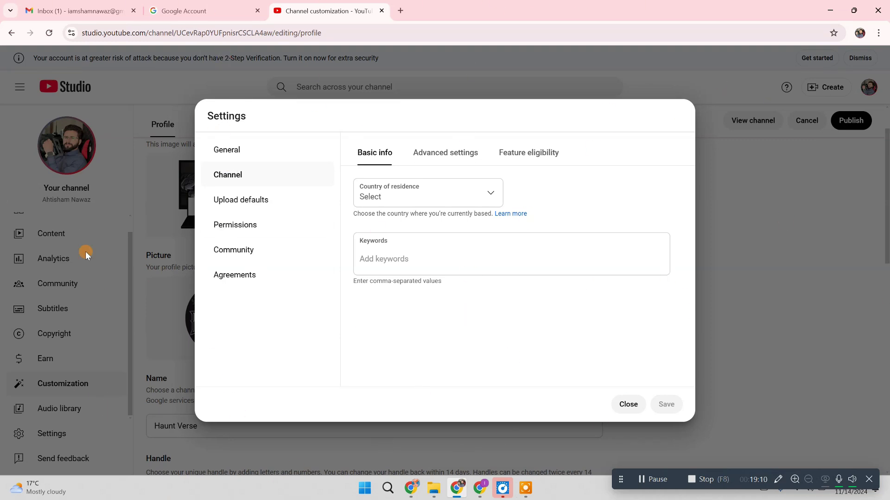
left_click(445, 196)
scroll(440, 358, "down", 7)
scroll(440, 358, "down", 20)
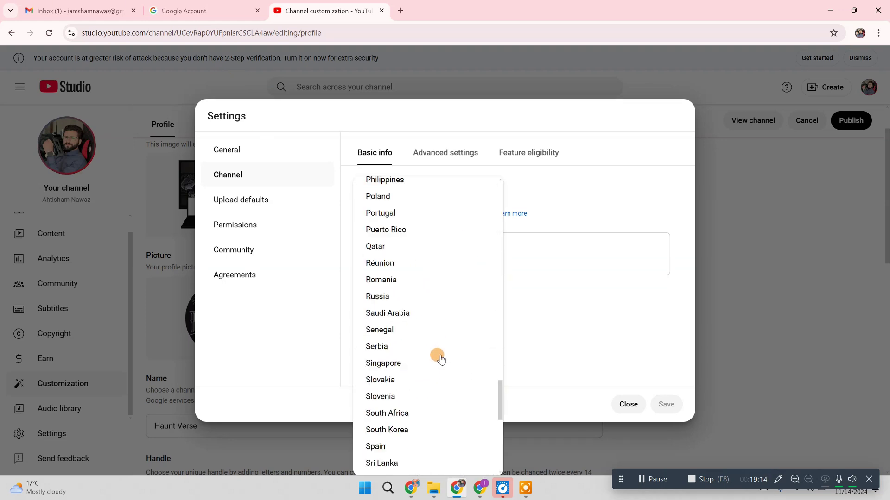
left_click(422, 344)
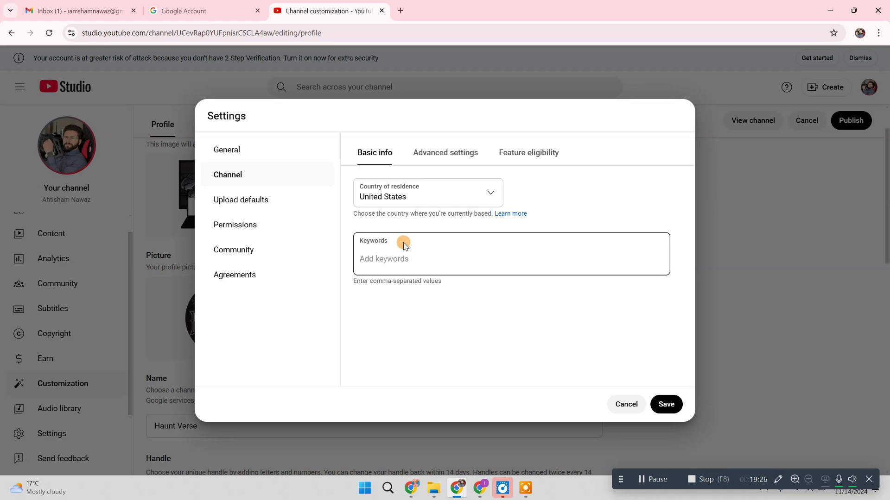
Switch to the ChatGPT conversation and send the prompt "now give me channel keywords related with my niche".
left_click(393, 257)
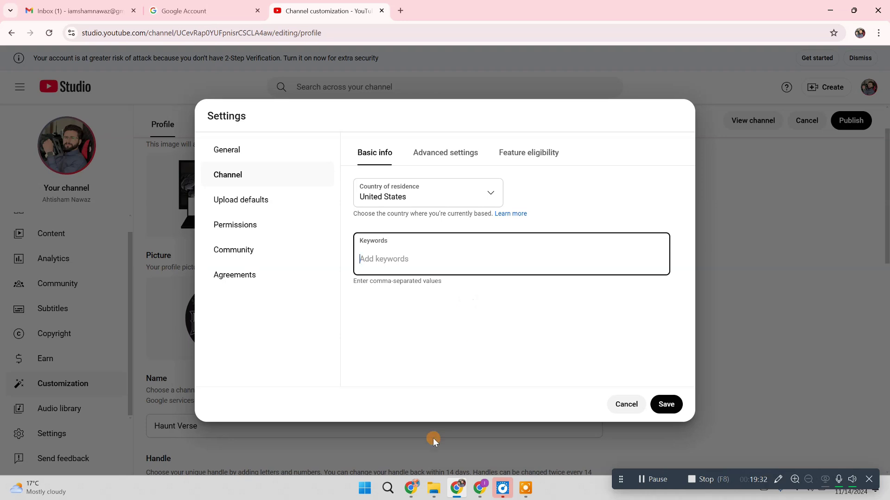
left_click(408, 494)
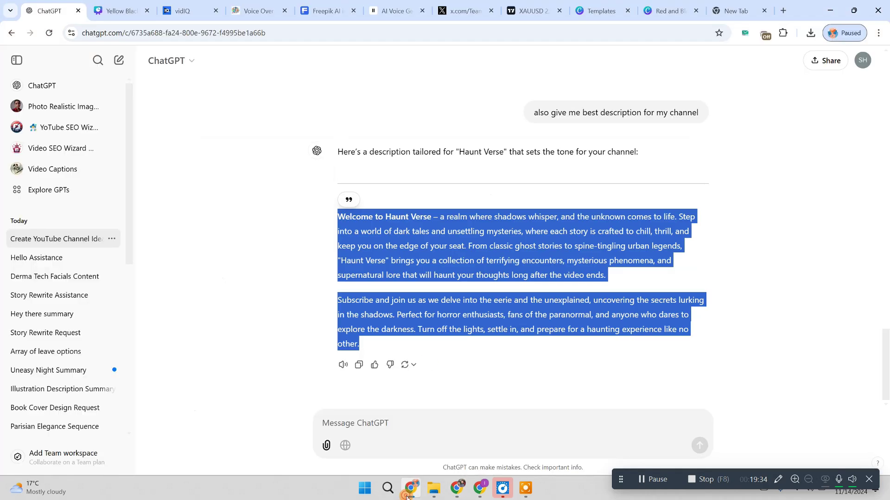
left_click(468, 402)
scroll(469, 400, "up", 3)
scroll(466, 405, "down", 3)
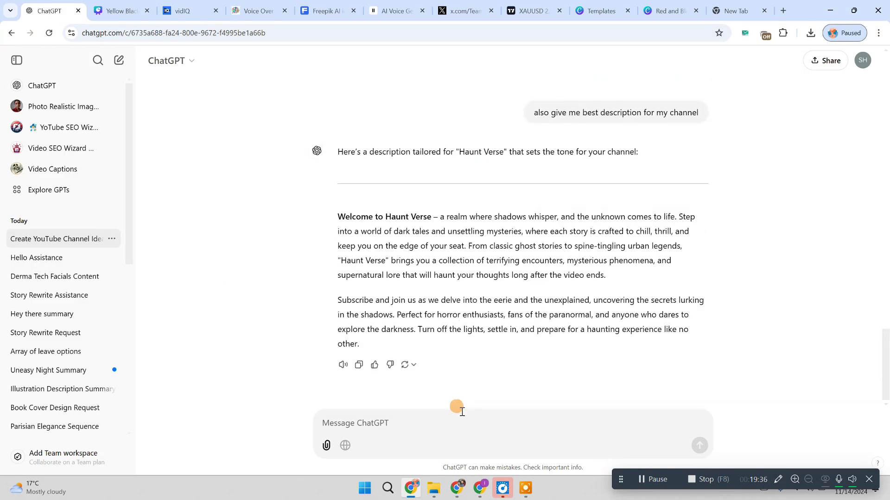
scroll(469, 294, "up", 5)
scroll(459, 343, "down", 5)
type("n")
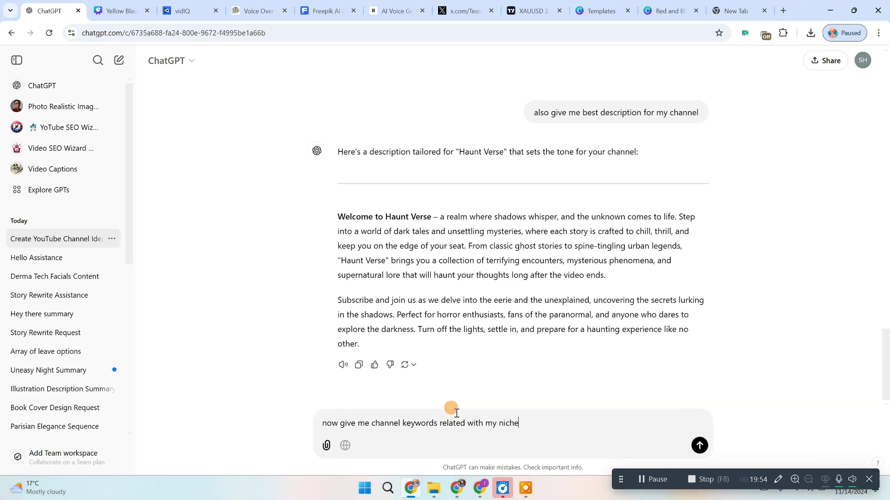
key("Return")
Review the generated keyword list and send the follow-up prompt "now add commas".
scroll(453, 398, "up", 10)
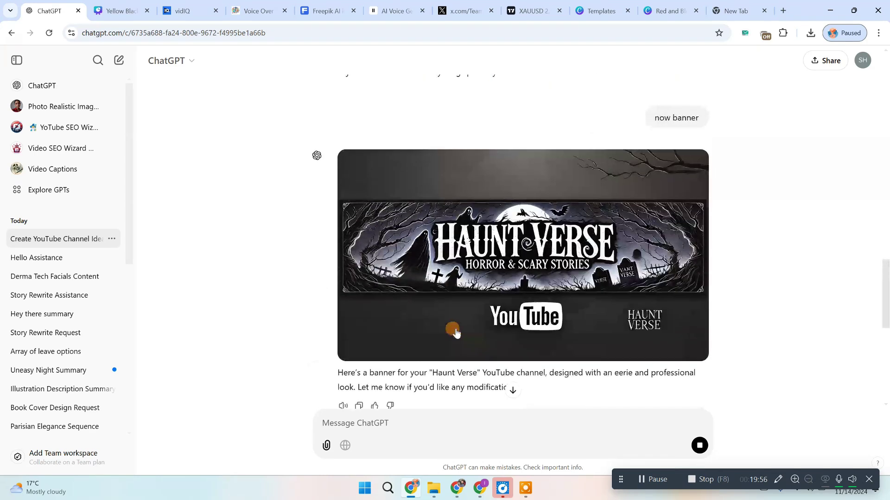
scroll(456, 331, "up", 10)
scroll(455, 332, "down", 20)
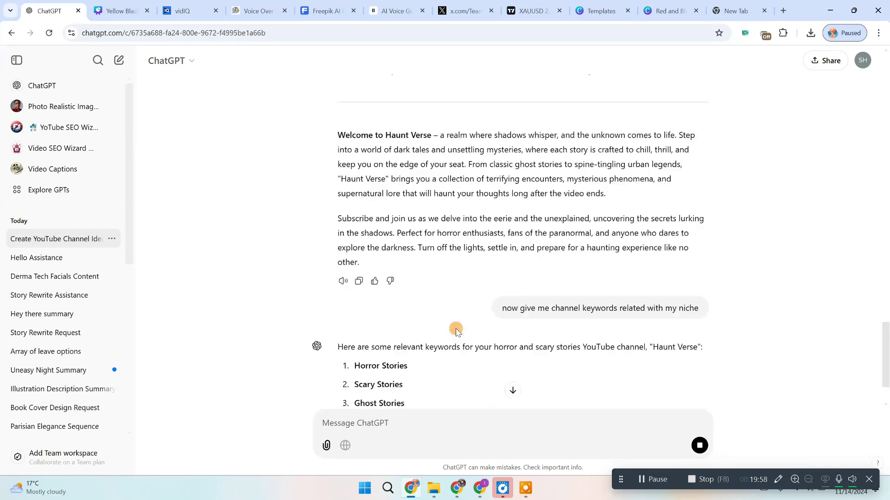
scroll(456, 331, "down", 3)
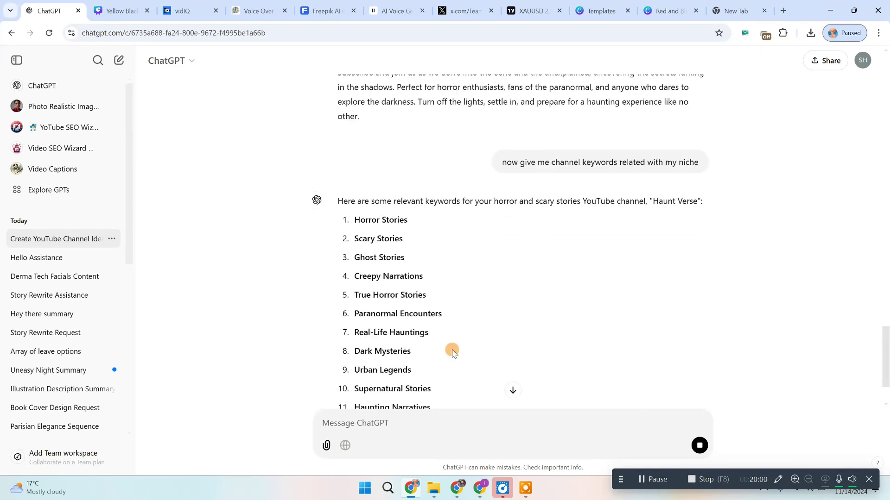
scroll(453, 352, "down", 5)
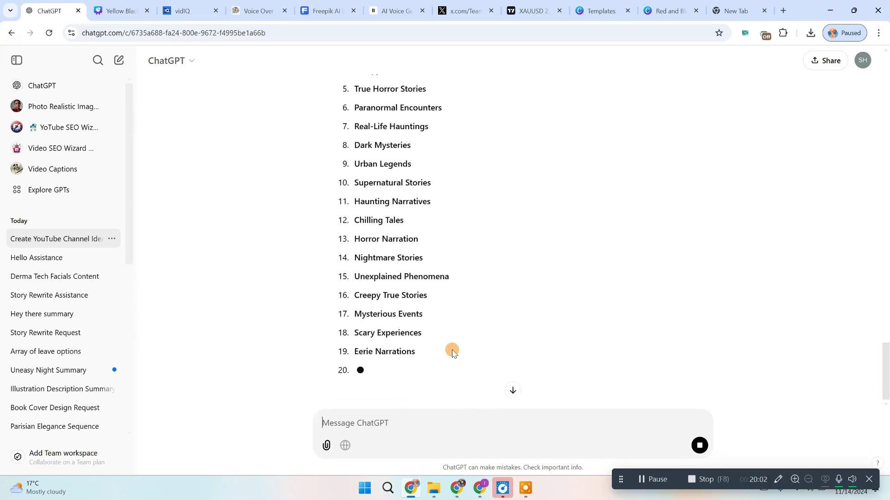
scroll(467, 377, "up", 6)
scroll(416, 343, "down", 2)
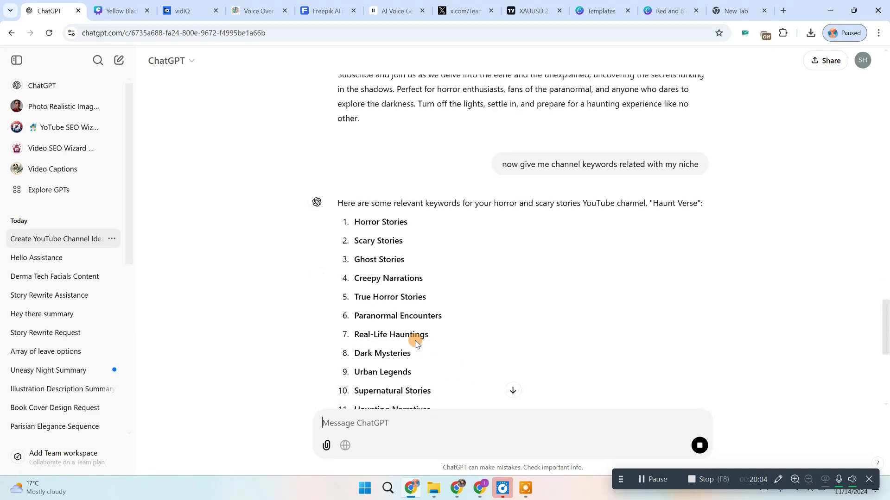
scroll(457, 411, "down", 5)
scroll(493, 389, "down", 3)
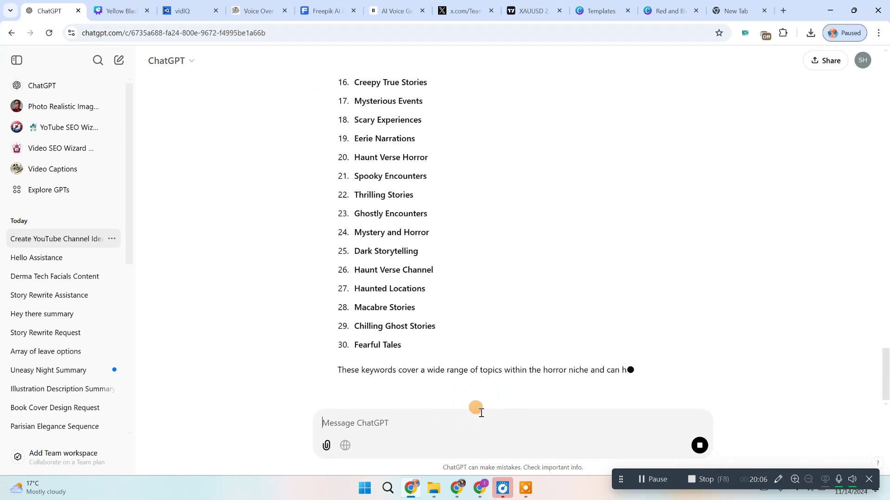
type("now add commas")
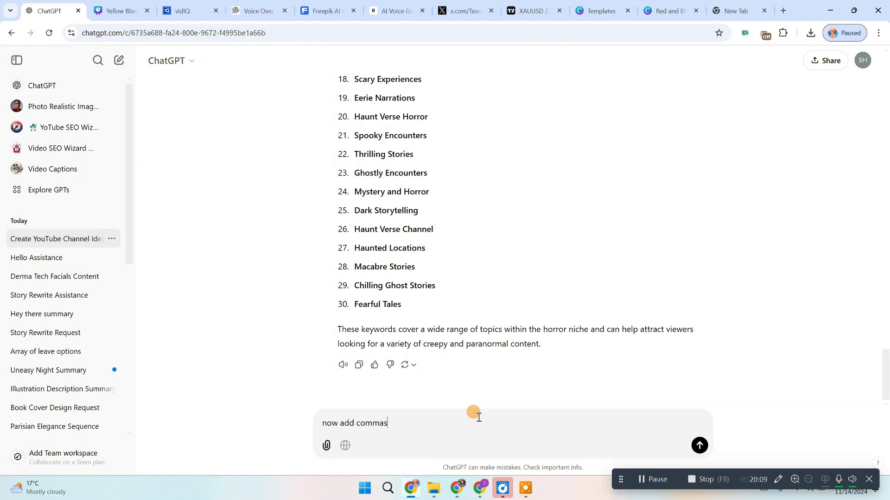
key("Return")
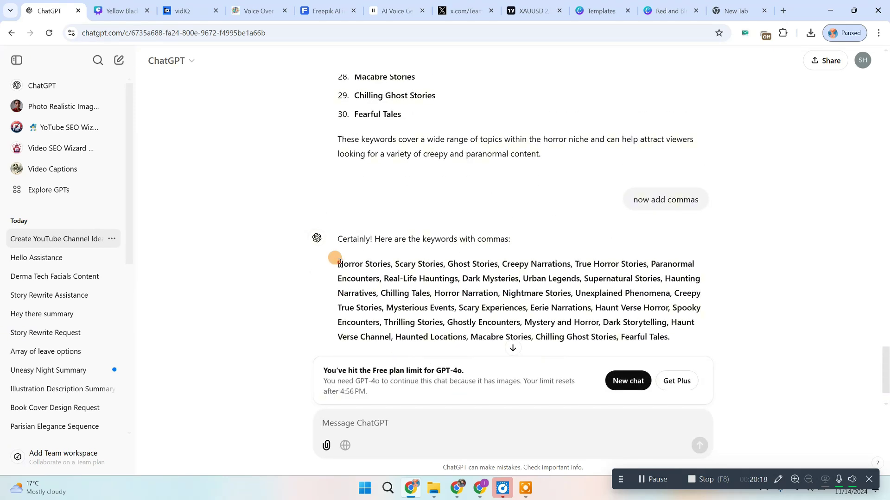
Copy the whole comma-separated keyword list from ChatGPT into the channel keywords in YouTube Studio.
left_click_drag(339, 263, 710, 283)
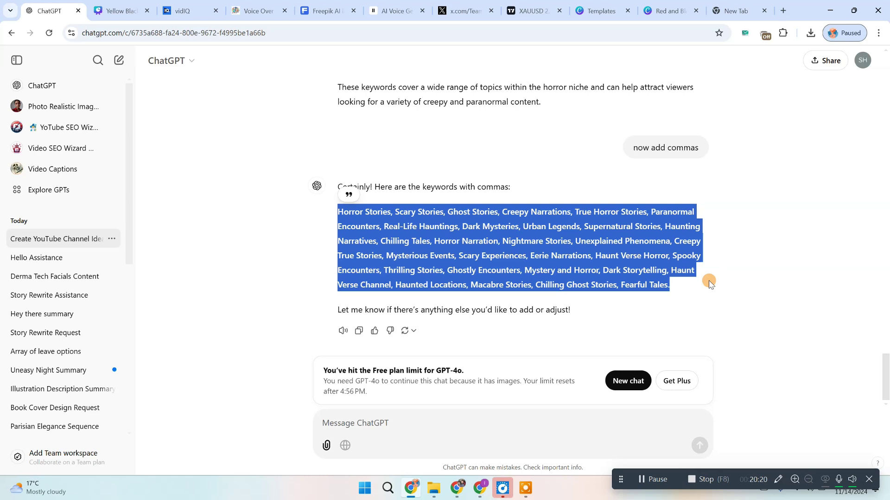
left_click(457, 488)
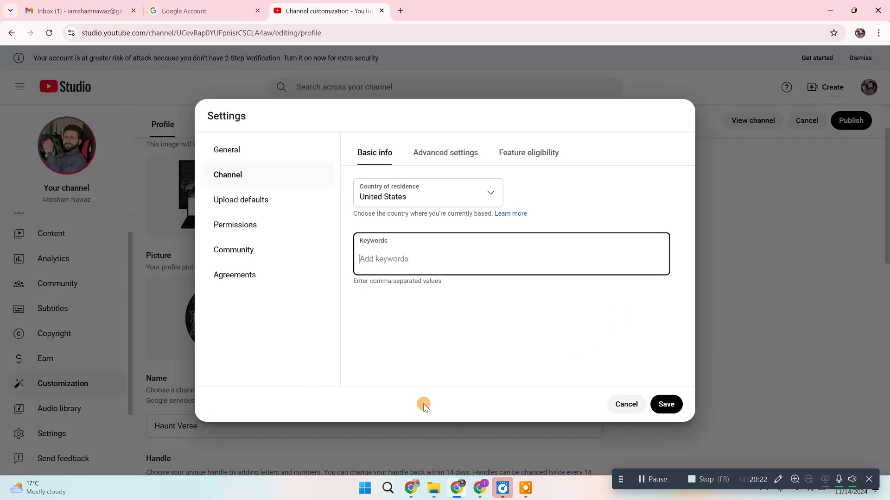
type("Horror Stories, Scary Stories, Ghost Stories, Creepy Narratives, True Horror Stories, Paranormal Encounters, Real-Life Hauntings, Dark Mysteries, Urban Legends, Supernatural Stories, Haunting Narratives, Chilling Tales, Horror Narration, Nightmare Stories, Unexplained Phenomena, Creepy True Stories, Mysterious Events, Scary Experiences, Eerie Narrations, Haunt Verse Horror, Spooky Encounters, Thrilling Stories, Ghostly Encounters, Mystery and Horror, Dark Storytelling, Haunt Verse Channel, Haunted Locations, Macabre Stories, Chilling Ghost Stories, Fearful Tales.")
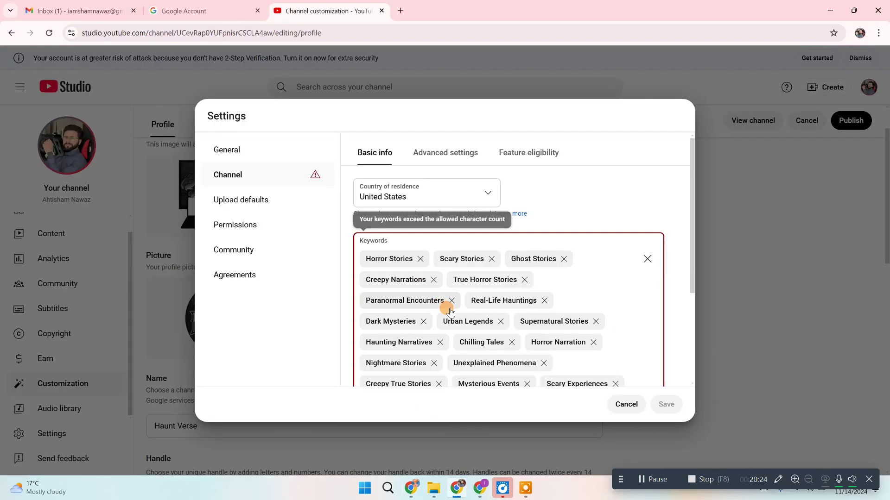
Remove the keywords Fearful Tales, Chilling Ghost Stories, Haunted Locations, Mystery and Horror, and Scary Experiences to fit the 500-character limit.
scroll(551, 308, "down", 5)
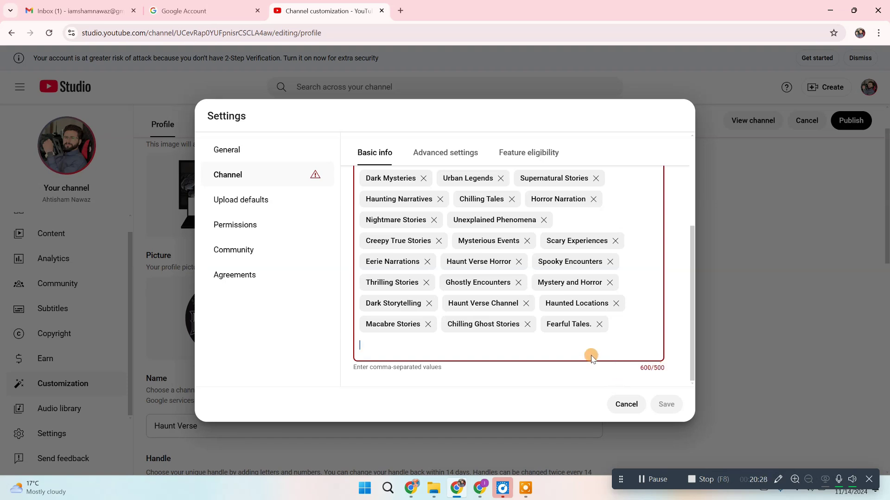
left_click(599, 324)
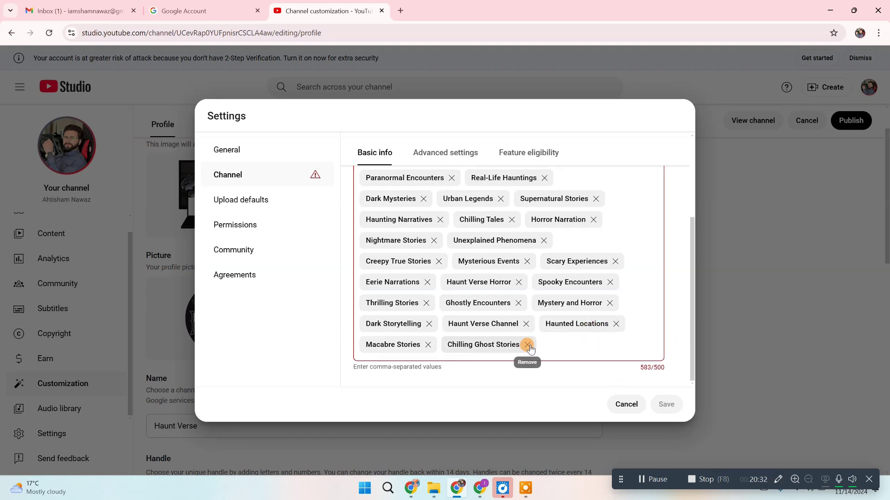
left_click(528, 345)
left_click(616, 324)
left_click(609, 303)
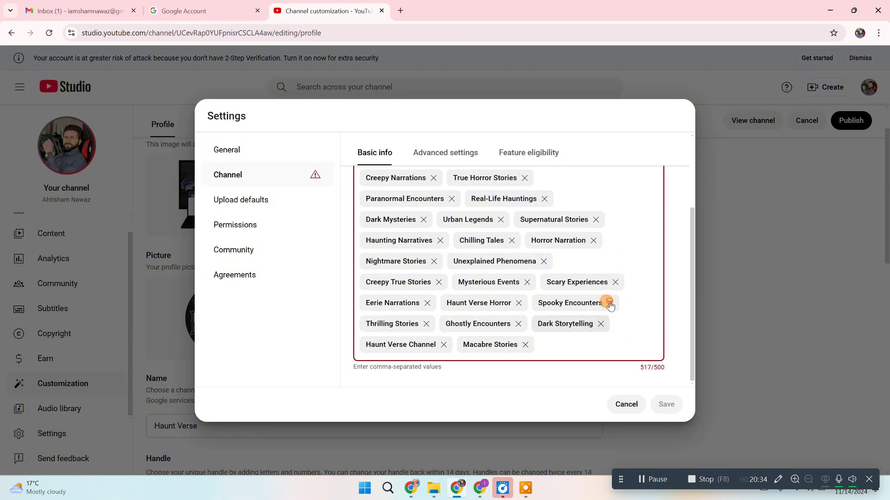
left_click(615, 282)
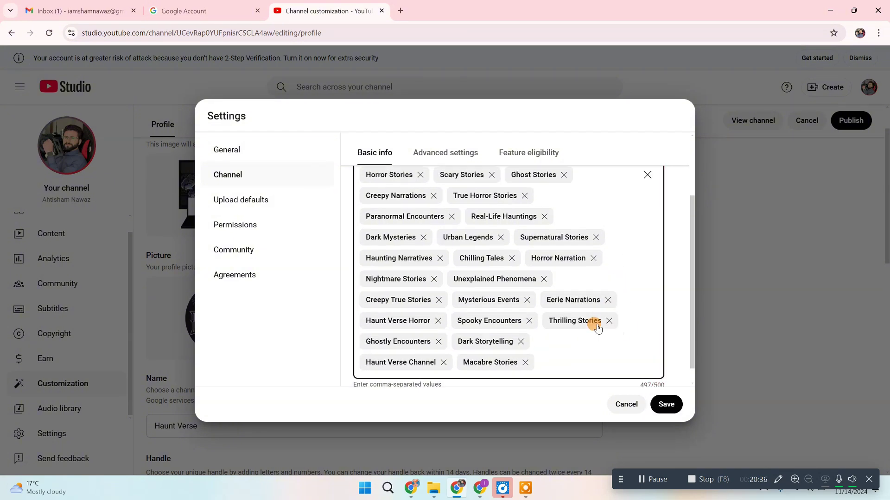
scroll(556, 320, "up", 2)
scroll(507, 313, "down", 3)
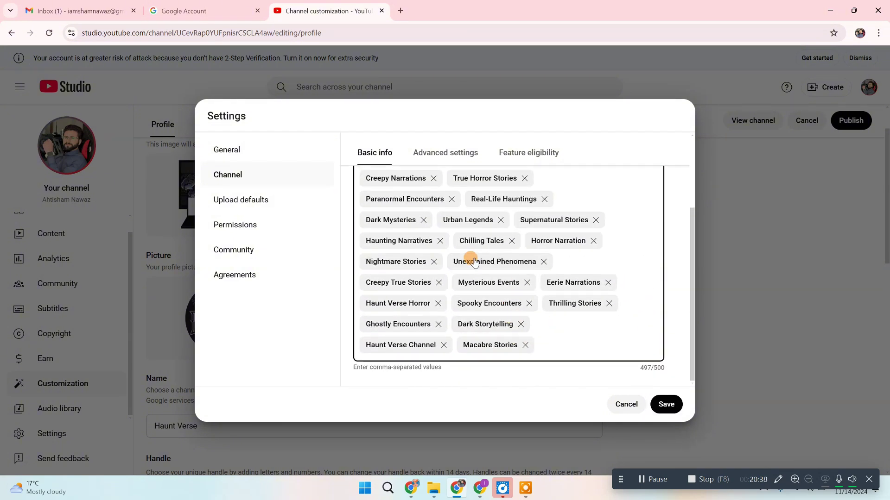
Review the channel's country of residence and the remaining keywords in the basic channel settings.
left_click(585, 347)
scroll(464, 324, "up", 2)
scroll(424, 311, "down", 2)
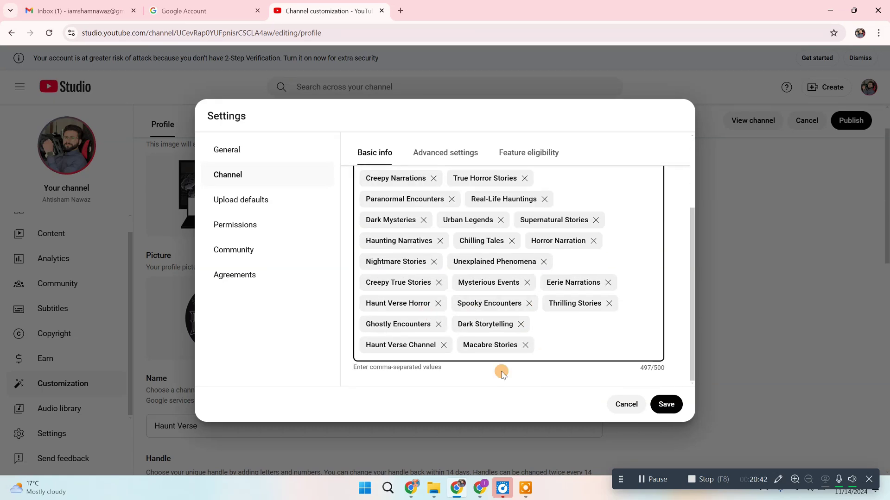
scroll(491, 357, "up", 2)
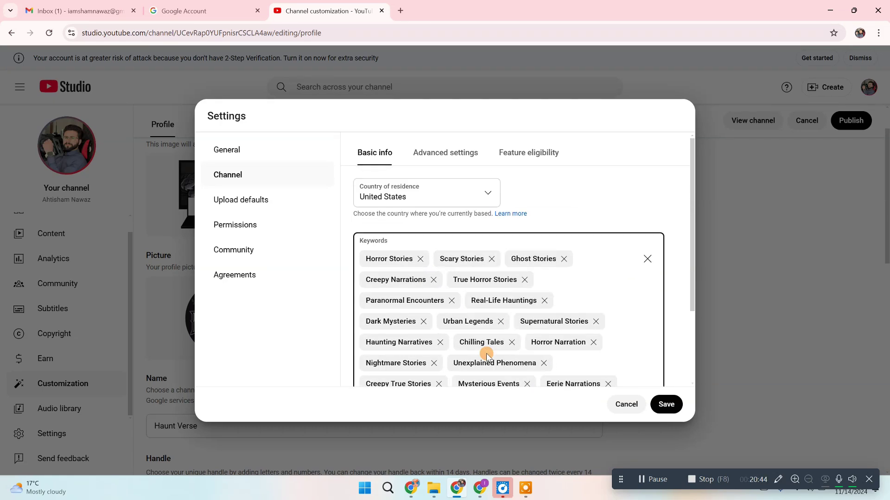
scroll(588, 286, "down", 2)
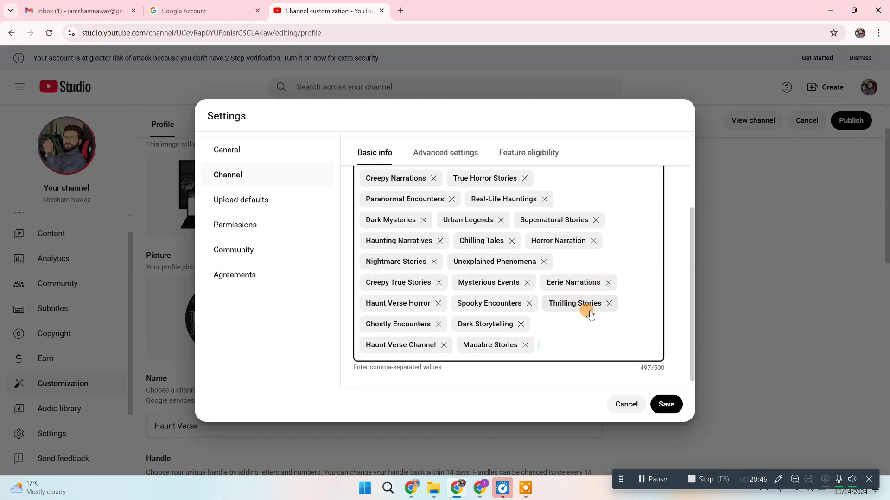
scroll(598, 318, "up", 2)
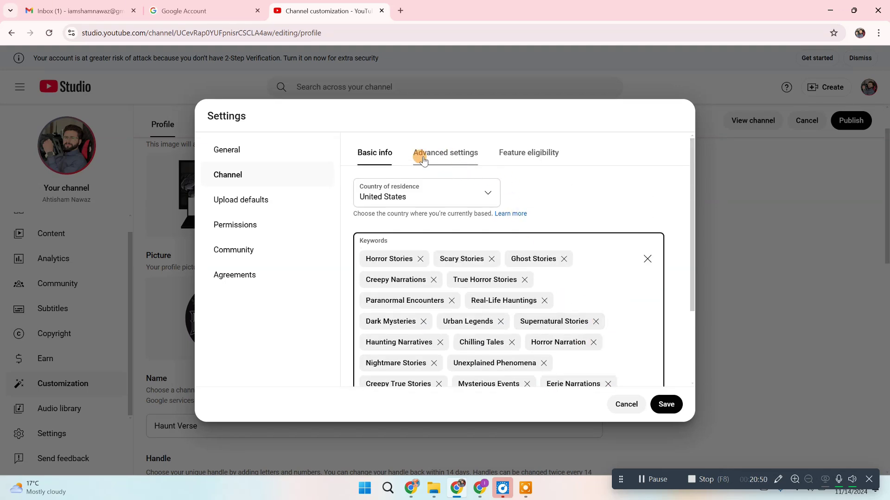
Set the channel's audience to not made for kids and look through the remaining advanced channel settings.
left_click(446, 156)
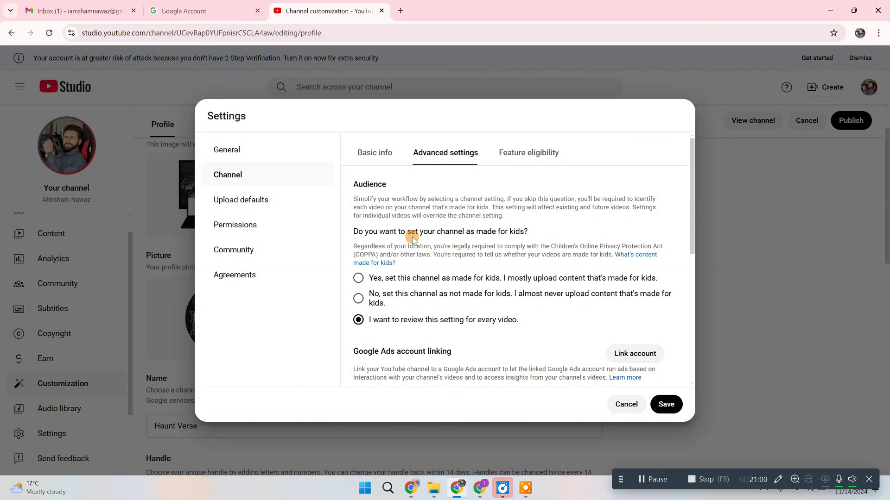
scroll(411, 236, "down", 1)
scroll(412, 234, "up", 1)
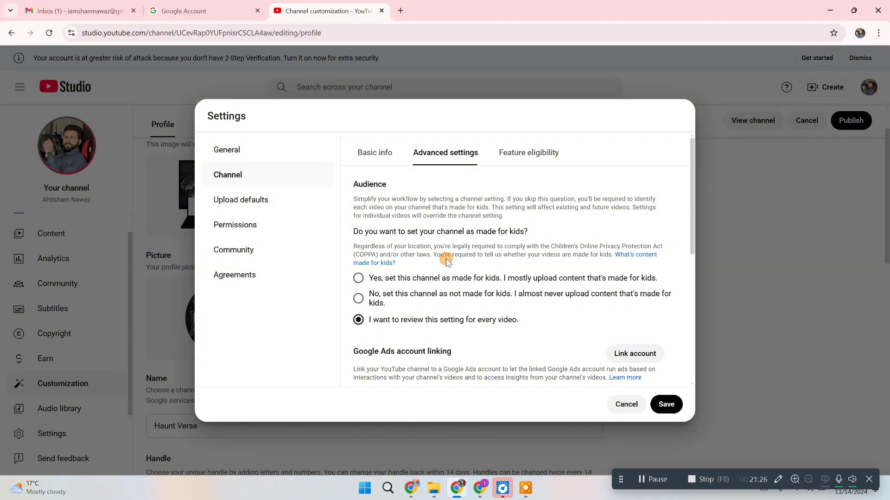
left_click(373, 307)
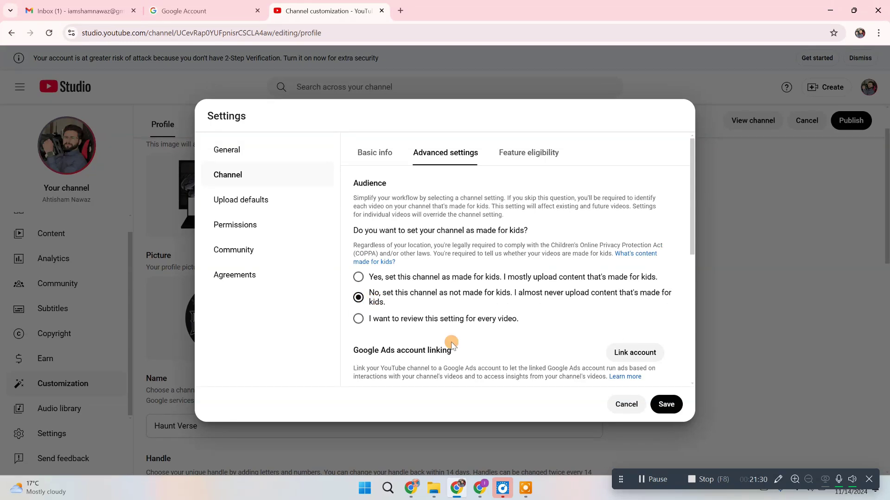
scroll(430, 345, "down", 5)
scroll(430, 345, "down", 1)
scroll(509, 322, "up", 6)
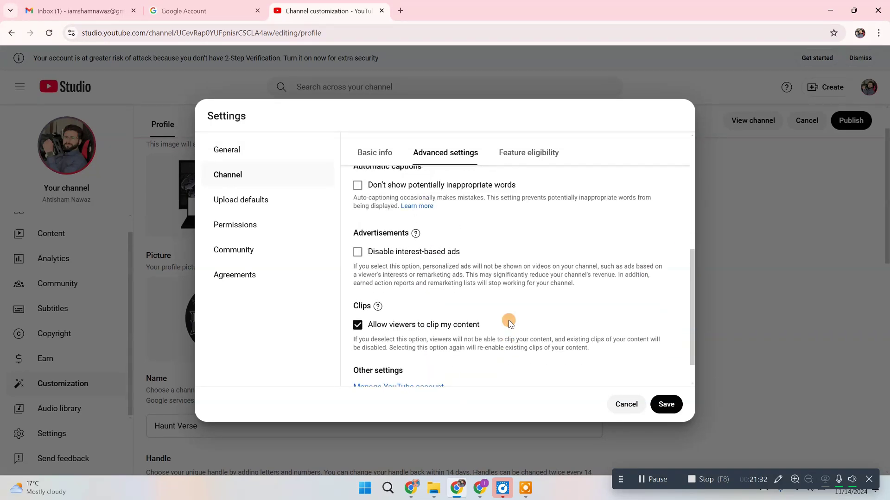
scroll(508, 320, "down", 5)
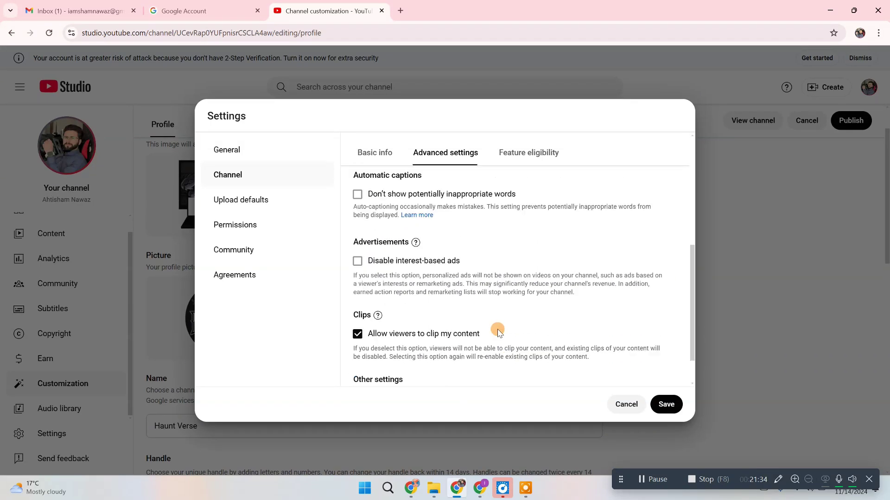
scroll(498, 332, "up", 4)
Examine the requirements for standard, intermediate and advanced features in the channel's feature eligibility settings.
left_click(521, 163)
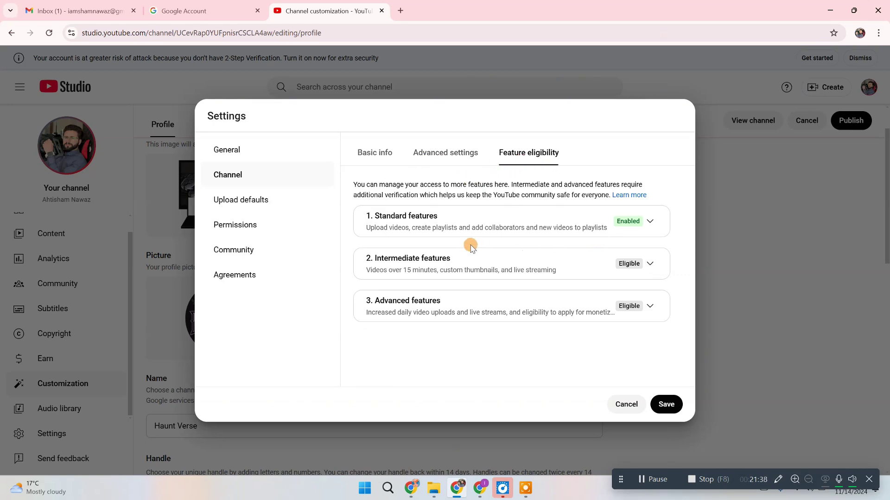
left_click(648, 232)
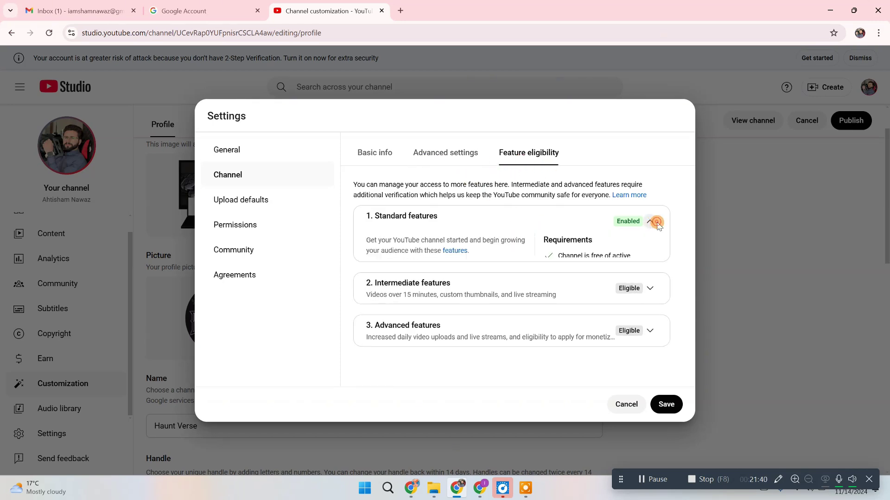
left_click(642, 222)
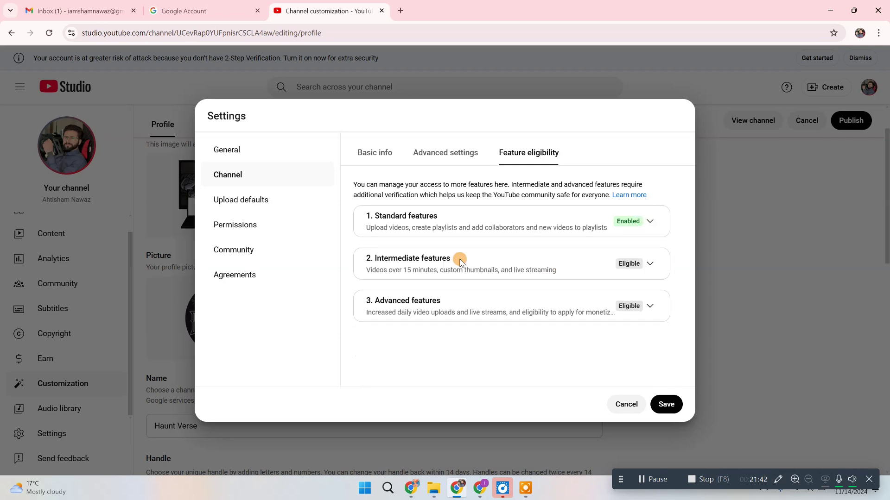
left_click(643, 264)
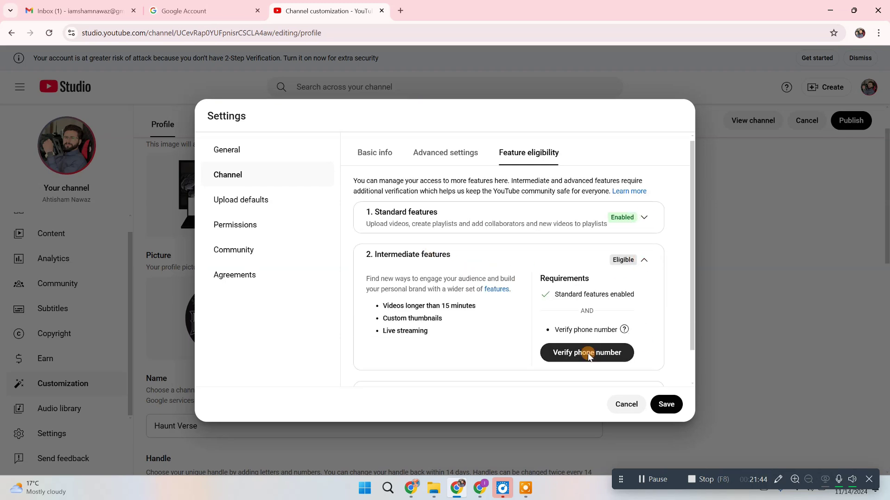
scroll(579, 333, "down", 1)
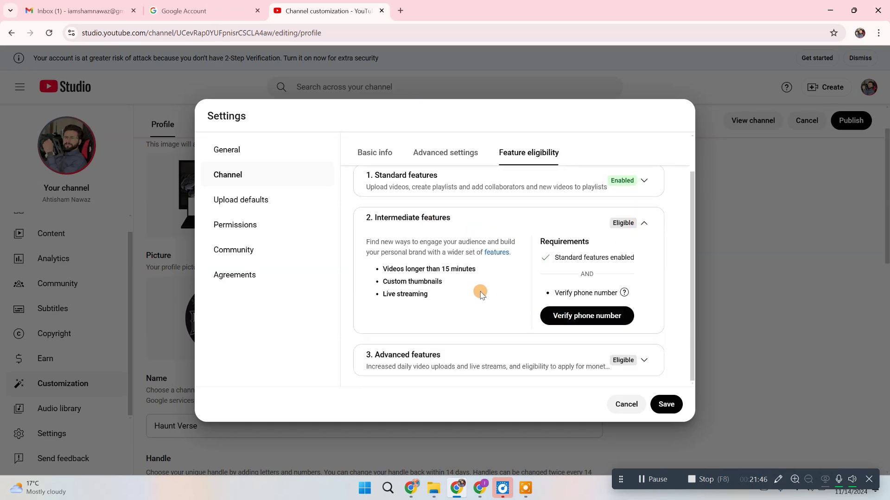
left_click(637, 365)
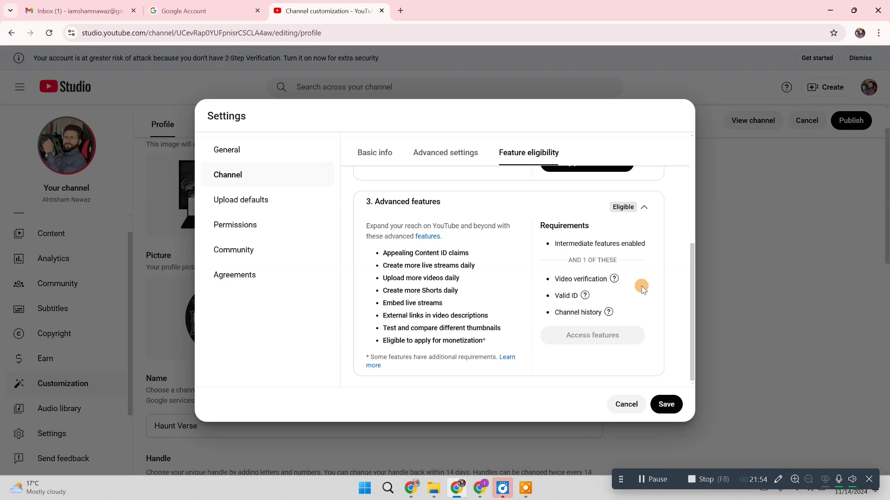
scroll(608, 292, "up", 5)
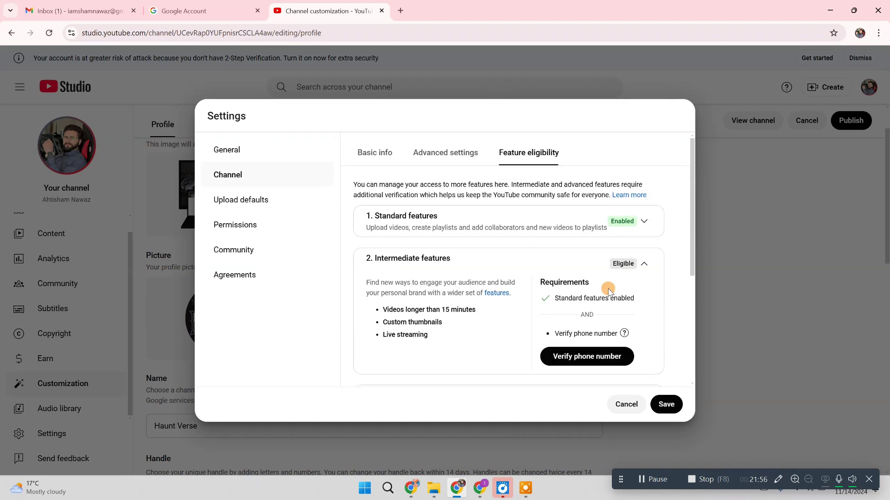
scroll(609, 281, "down", 5)
scroll(607, 283, "up", 5)
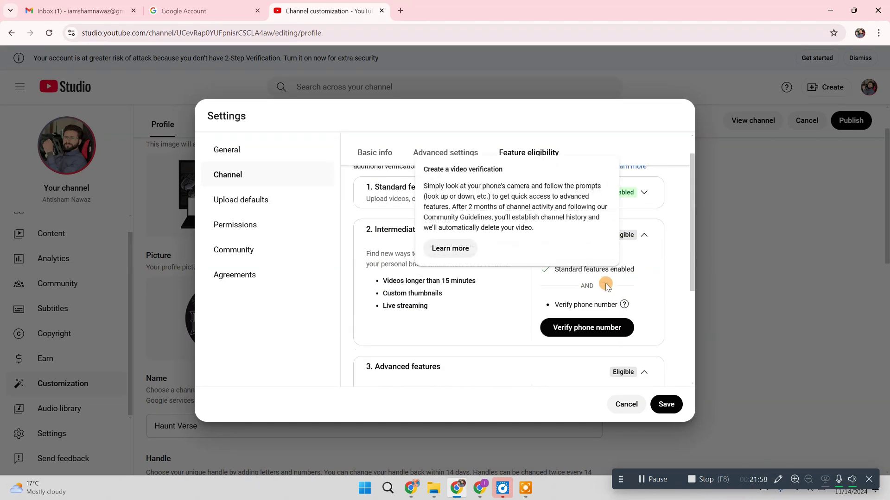
Examine the default title, description, visibility and tags fields in the basic upload defaults.
left_click(251, 199)
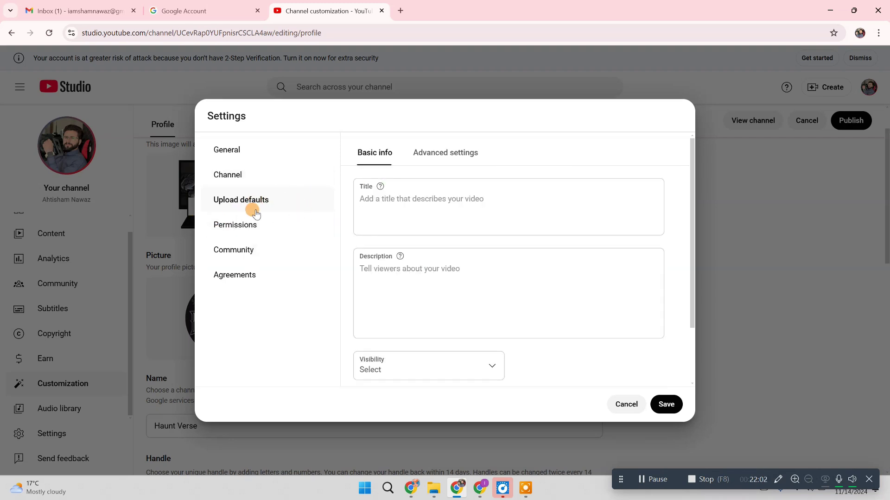
scroll(408, 334, "down", 2)
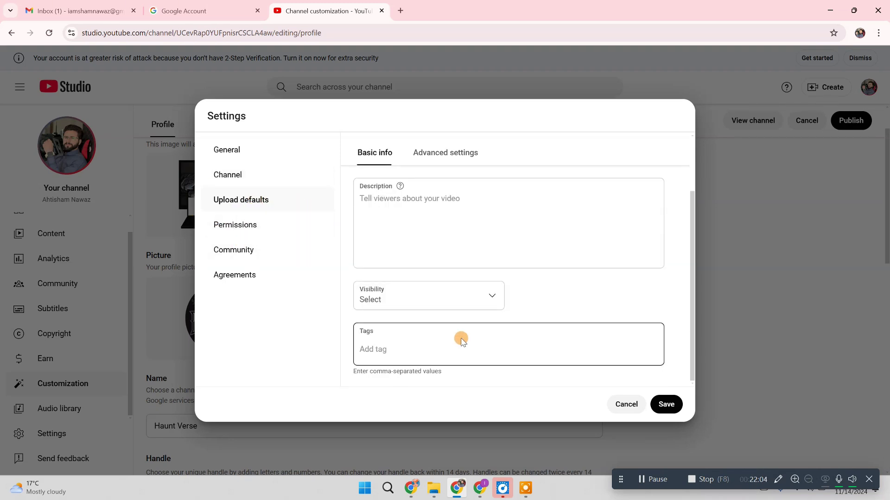
scroll(461, 337, "up", 2)
scroll(460, 337, "down", 2)
scroll(440, 233, "up", 2)
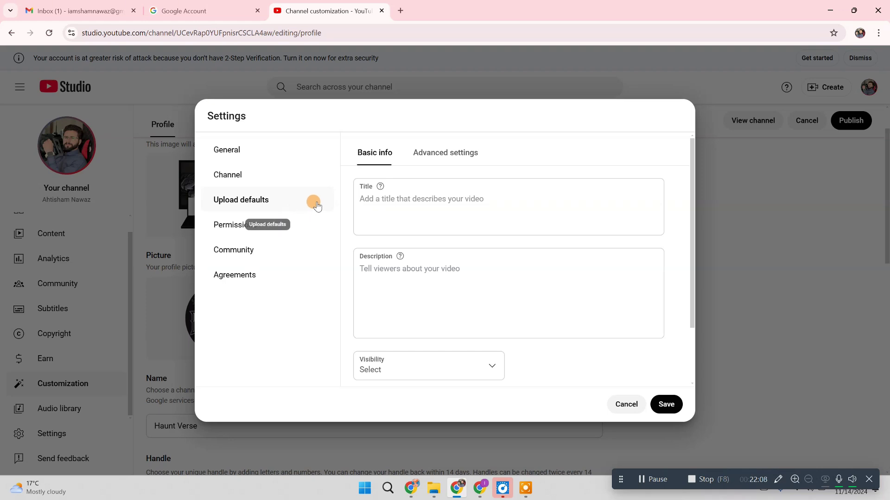
scroll(419, 286, "down", 2)
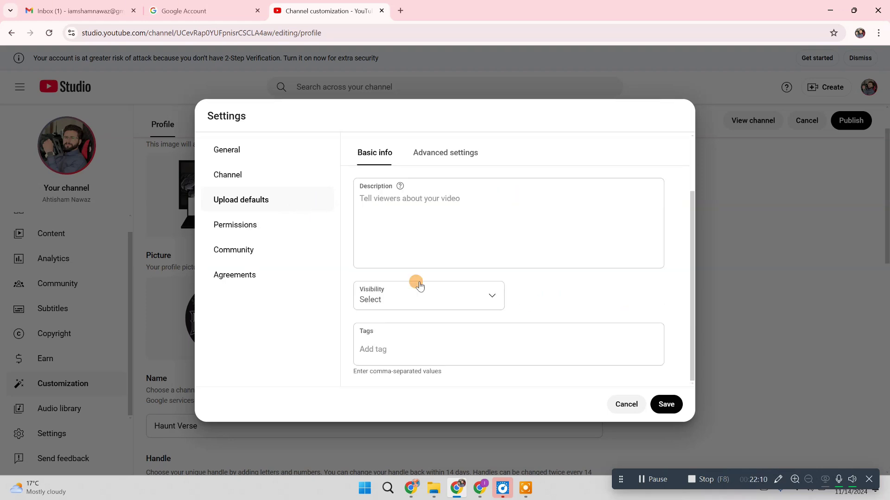
scroll(480, 352, "up", 2)
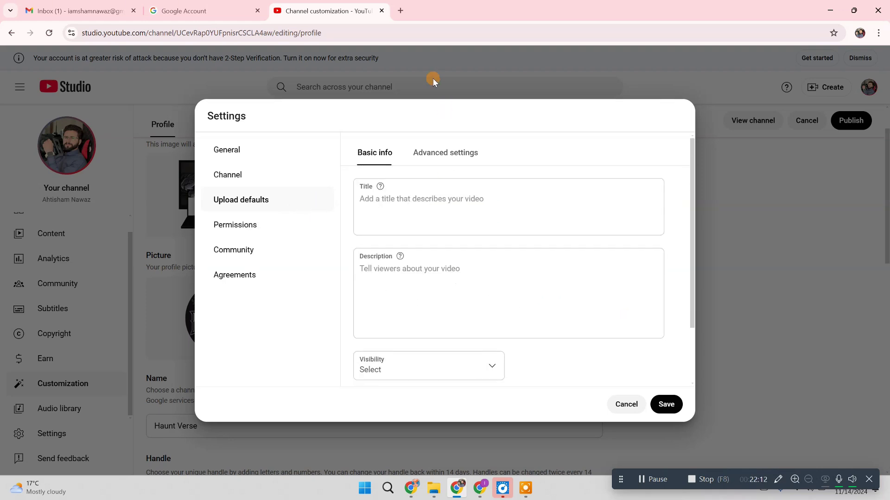
scroll(523, 265, "down", 2)
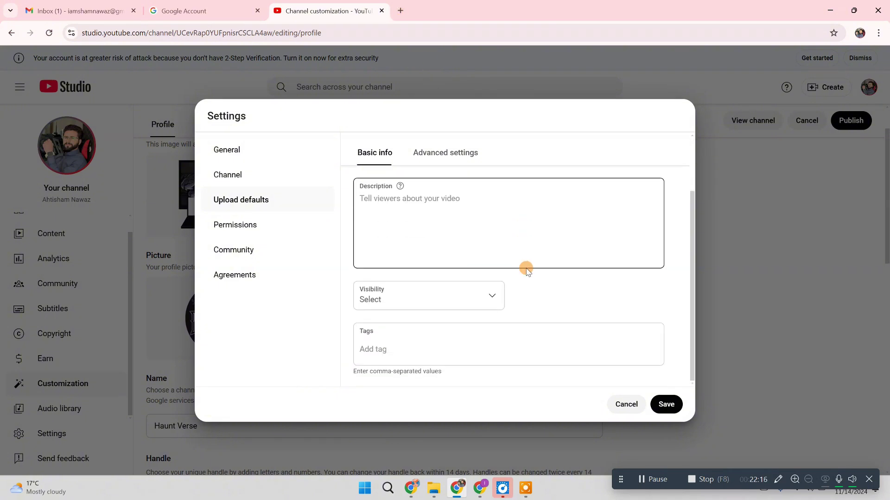
scroll(514, 204, "up", 2)
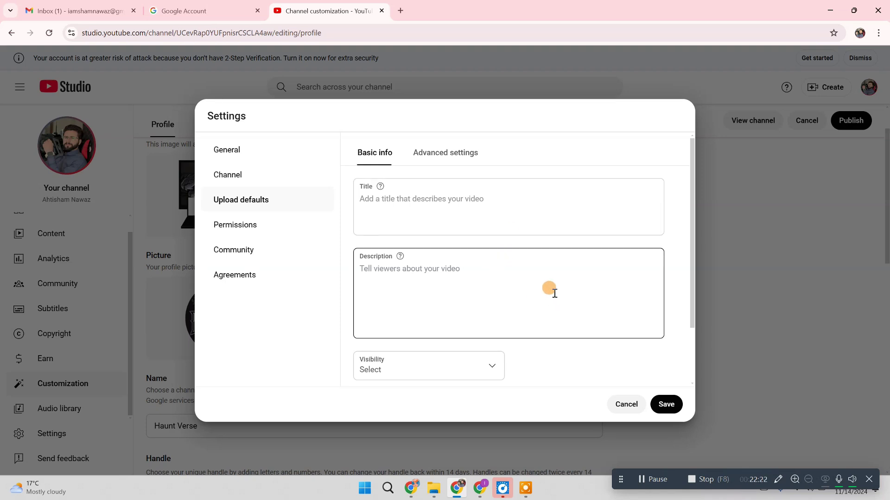
left_click(471, 229)
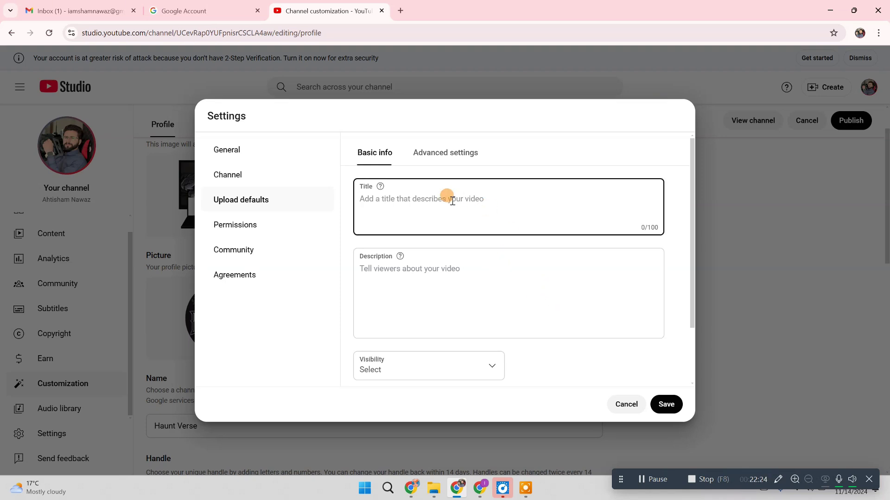
left_click(449, 268)
scroll(378, 252, "down", 2)
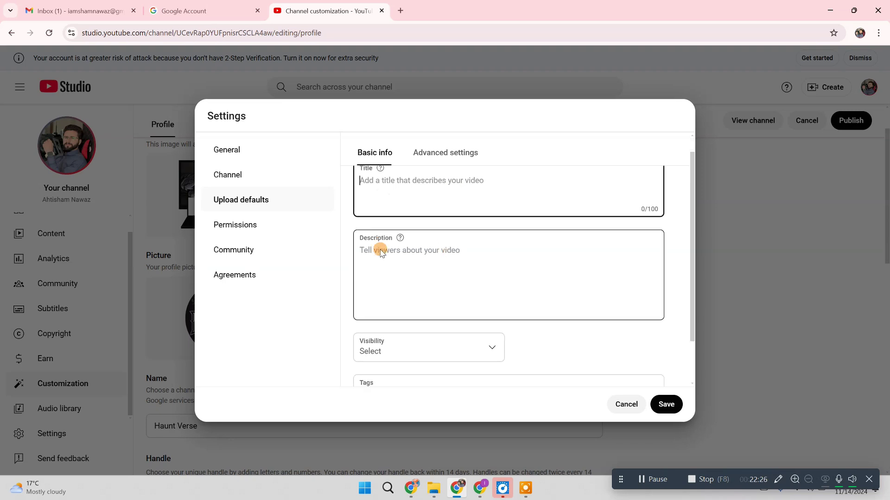
scroll(380, 250, "up", 2)
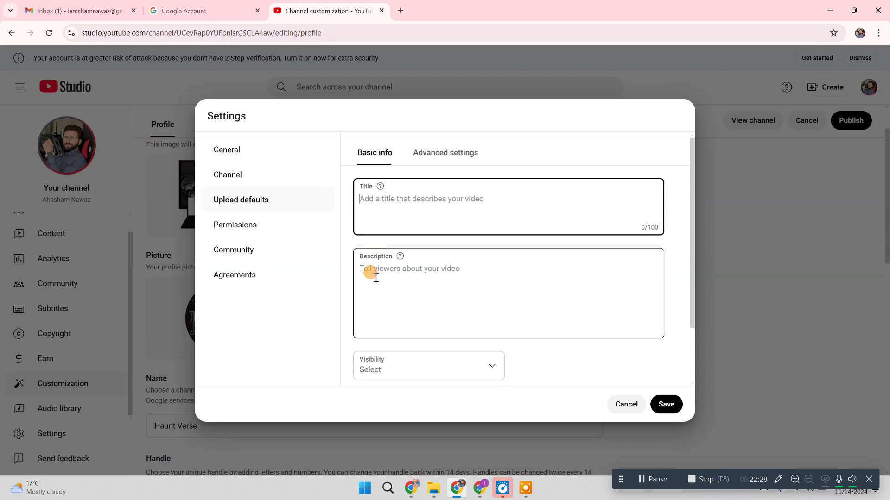
Look through the advanced upload defaults, covering automatic chapters, license, category, languages and comments.
left_click(463, 152)
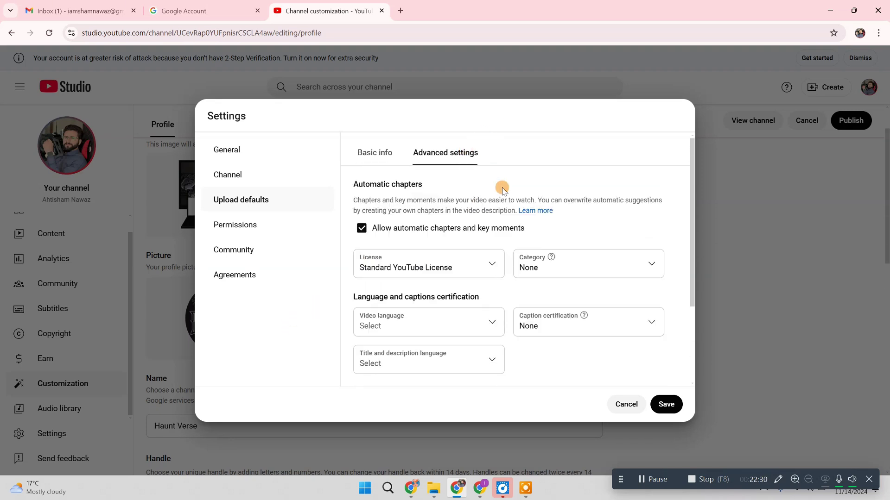
scroll(533, 331, "down", 3)
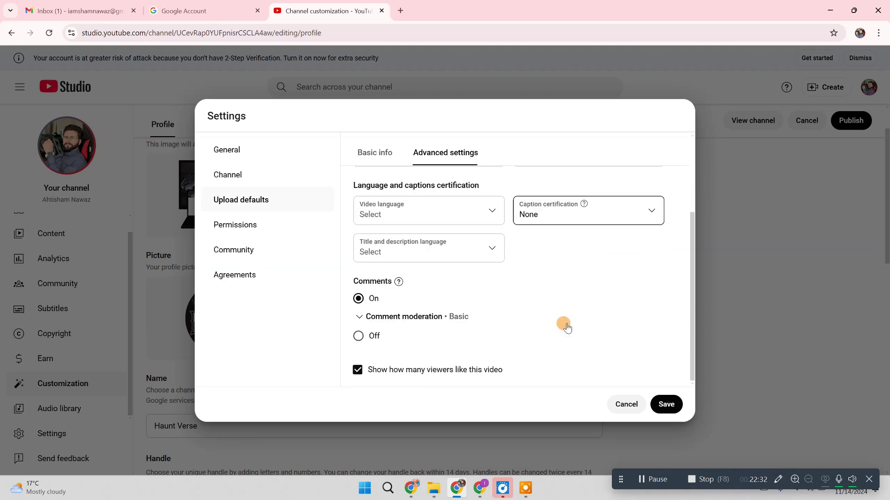
scroll(568, 330, "up", 3)
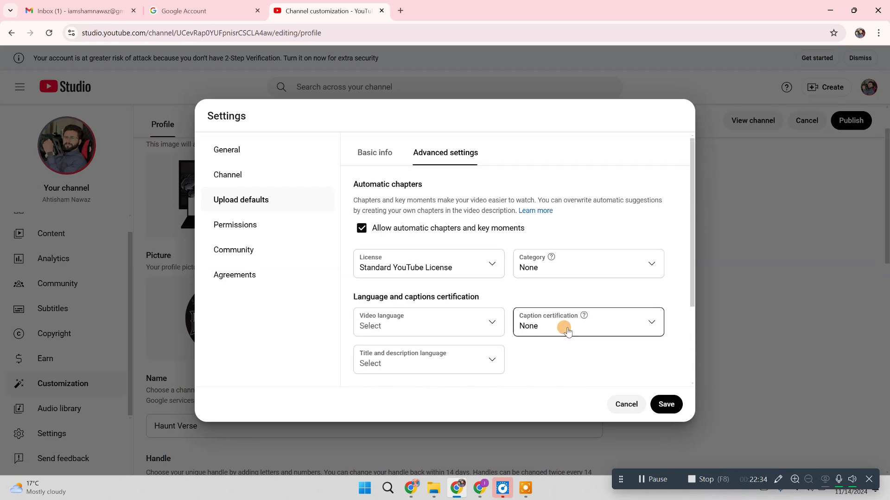
left_click(564, 256)
left_click(670, 215)
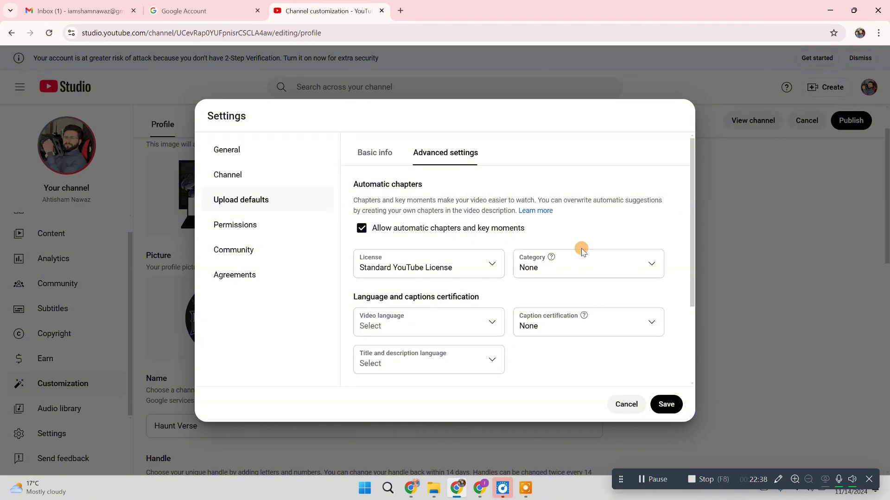
Set the default video category to People & Blogs in the advanced upload defaults.
left_click(565, 262)
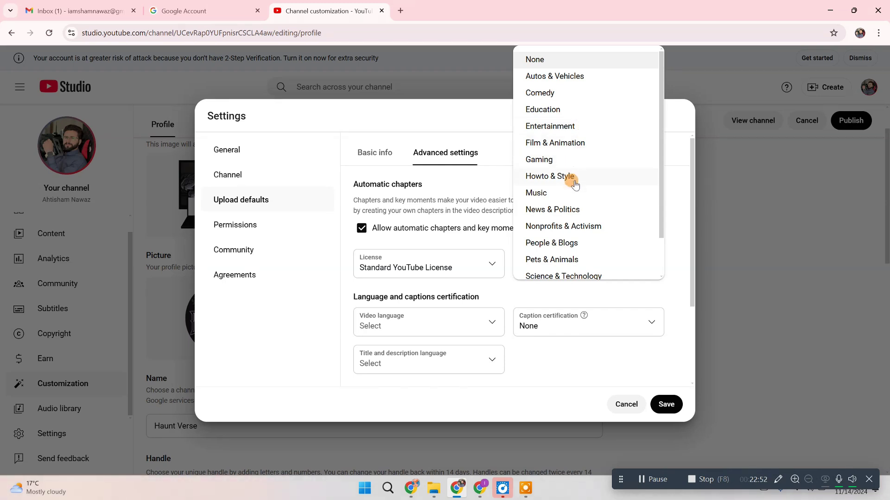
scroll(574, 184, "down", 1)
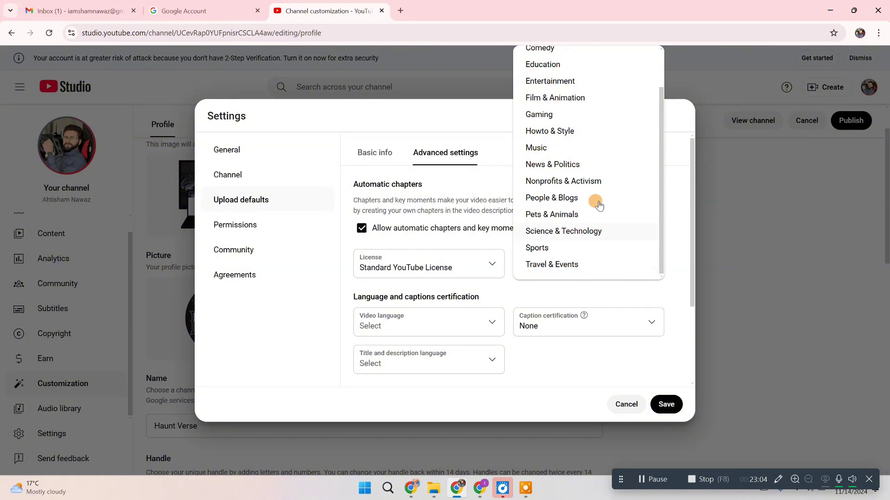
scroll(601, 195, "up", 2)
scroll(600, 195, "down", 1)
scroll(598, 204, "up", 1)
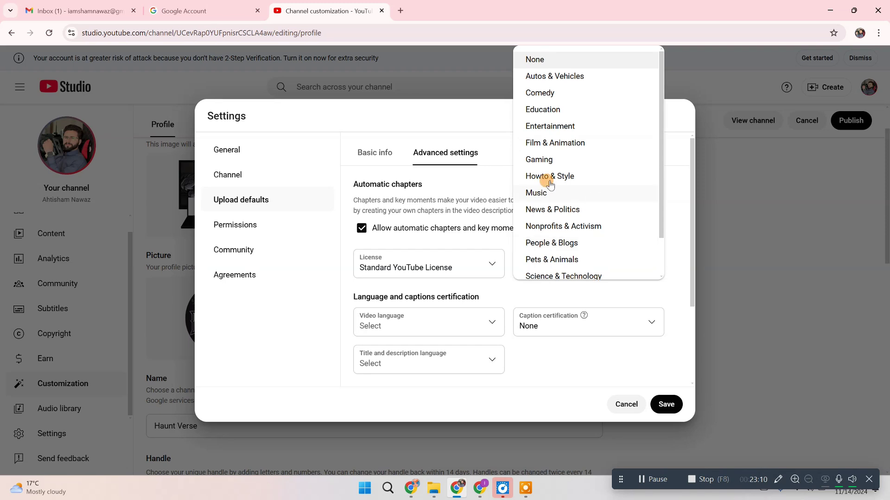
scroll(562, 172, "down", 1)
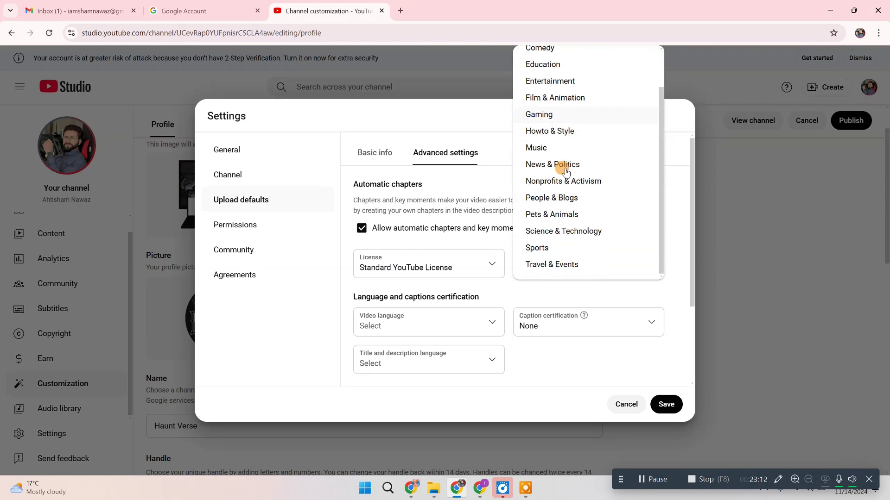
scroll(567, 194, "up", 1)
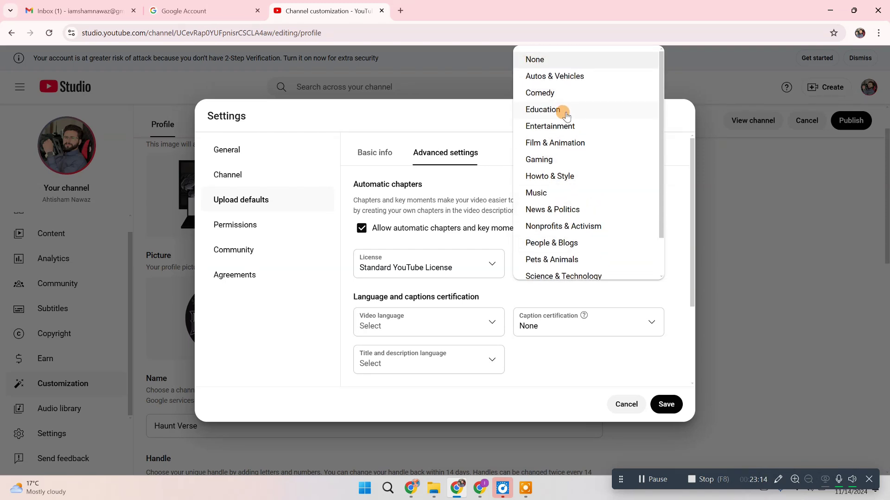
scroll(556, 157, "down", 1)
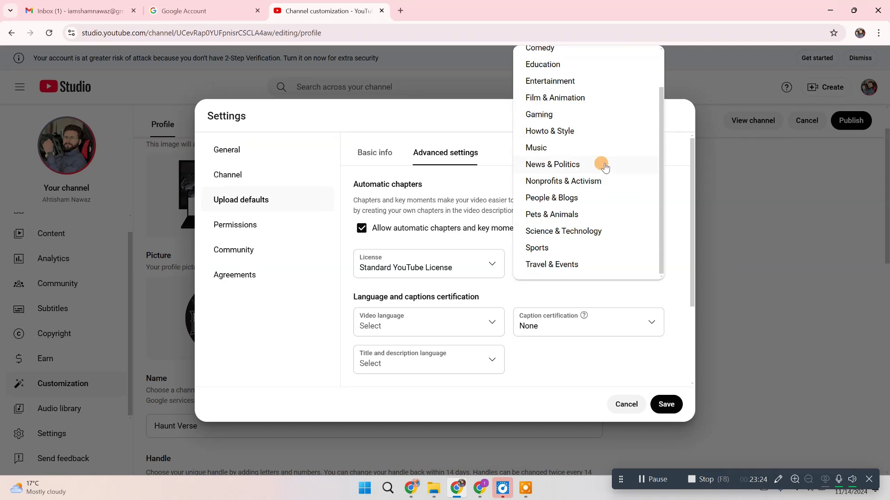
left_click(579, 200)
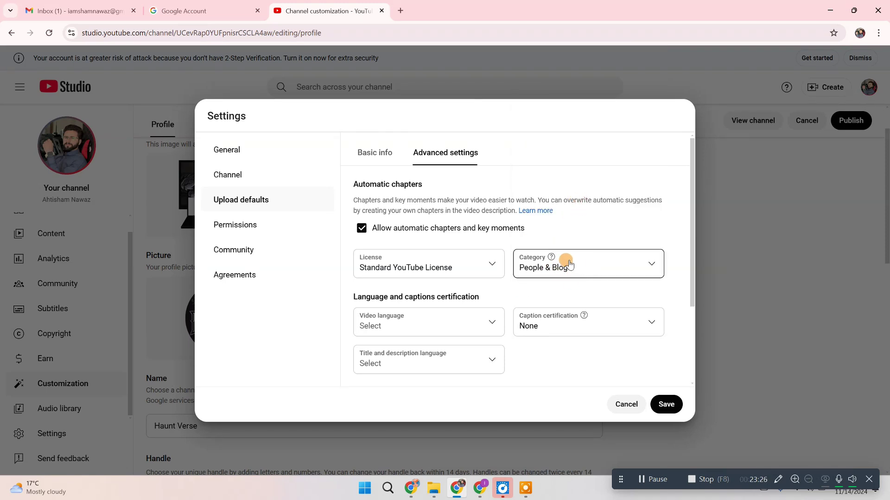
left_click(584, 273)
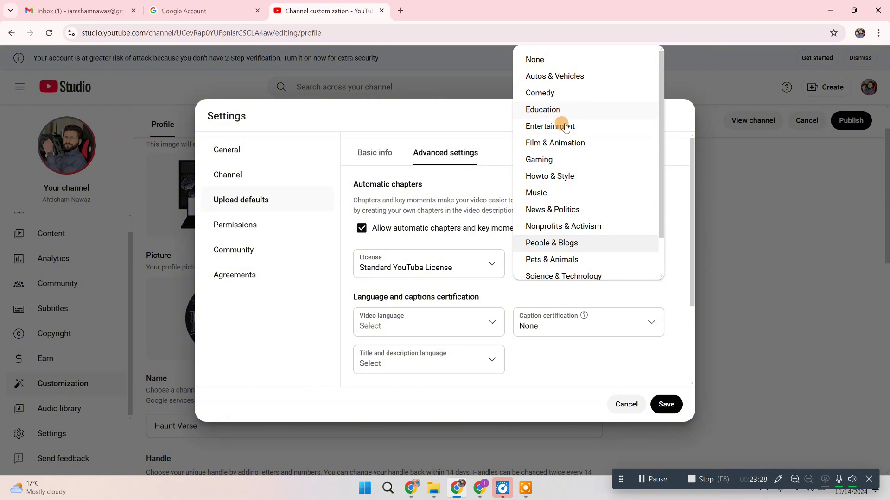
left_click(552, 240)
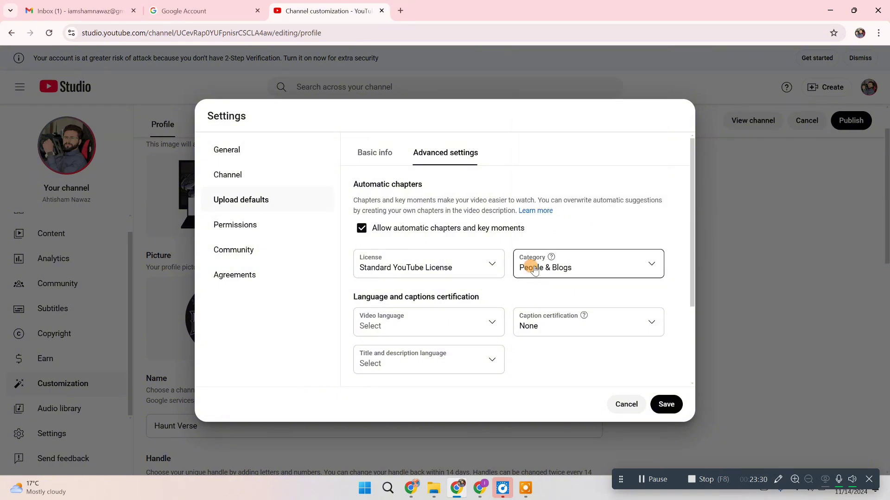
scroll(517, 315, "down", 3)
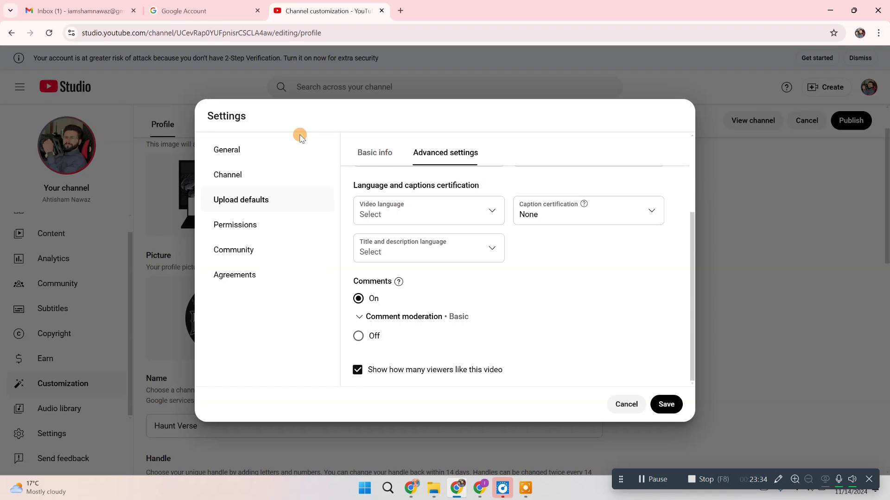
scroll(414, 261, "up", 3)
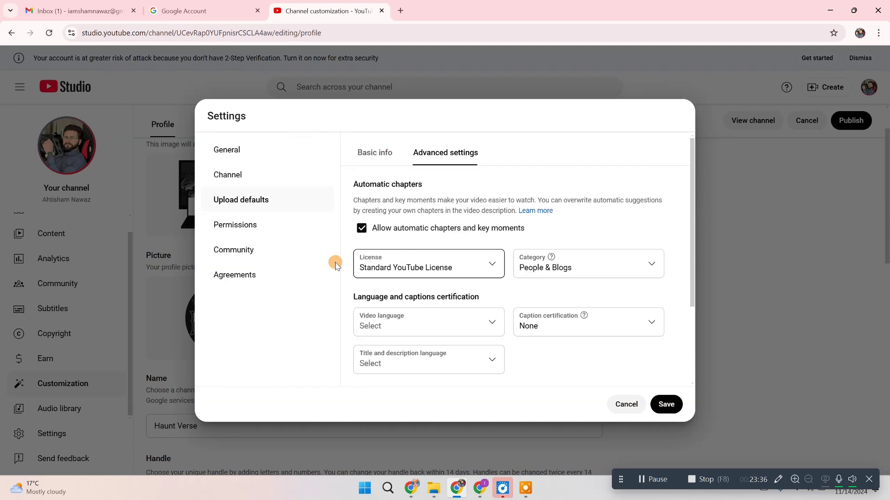
Examine the access roles offered when inviting someone in the channel's permissions settings, without sending an invitation.
left_click(230, 233)
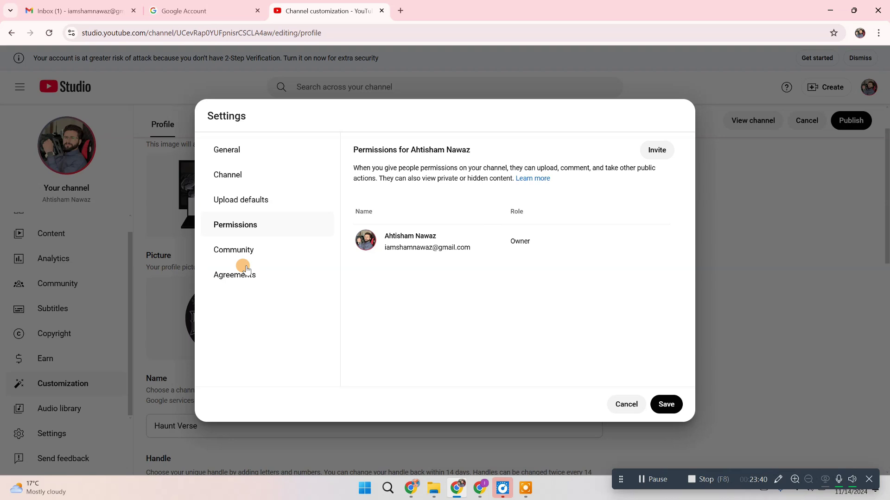
left_click(657, 149)
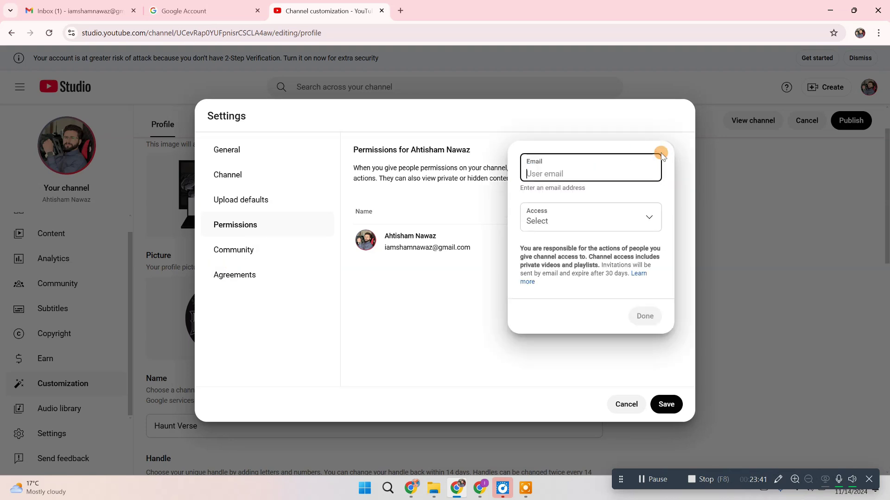
left_click(582, 214)
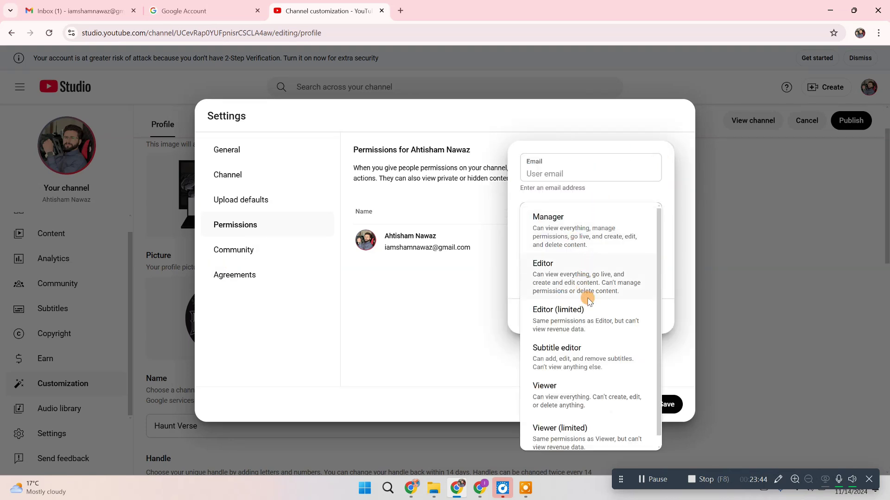
scroll(597, 407, "down", 1)
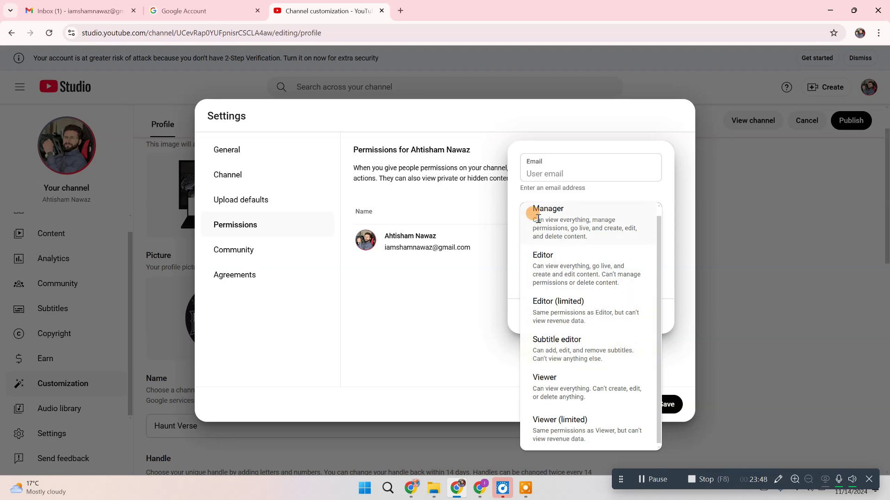
scroll(532, 213, "up", 1)
left_click(403, 300)
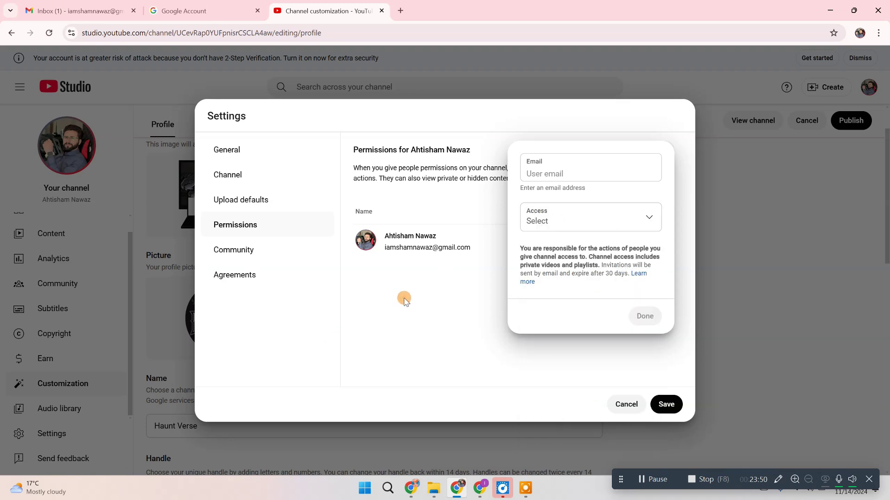
left_click(404, 301)
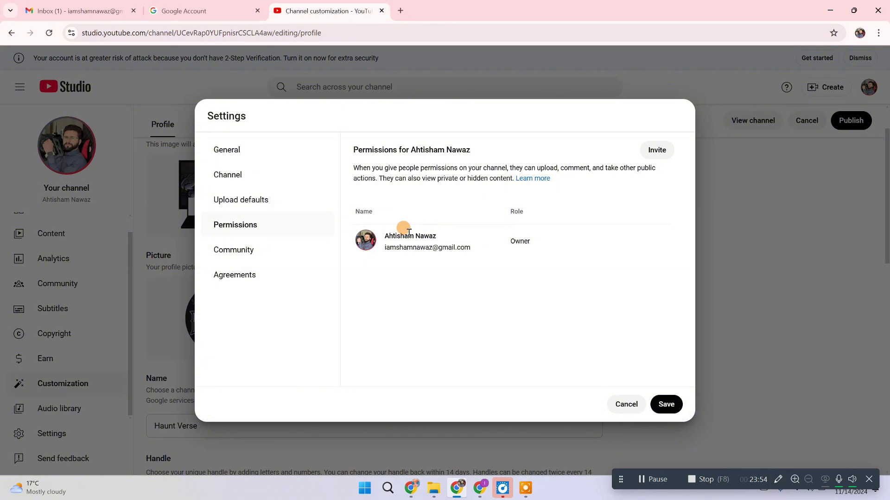
left_click(645, 144)
left_click(562, 222)
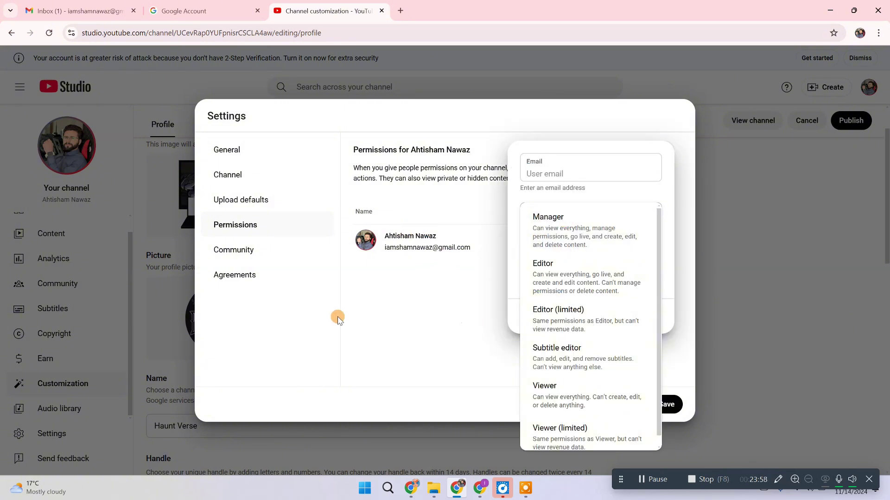
left_click(272, 255)
left_click(250, 250)
Look through the community and agreements settings and save the channel settings, keeping the pending changes.
left_click(251, 251)
left_click(237, 277)
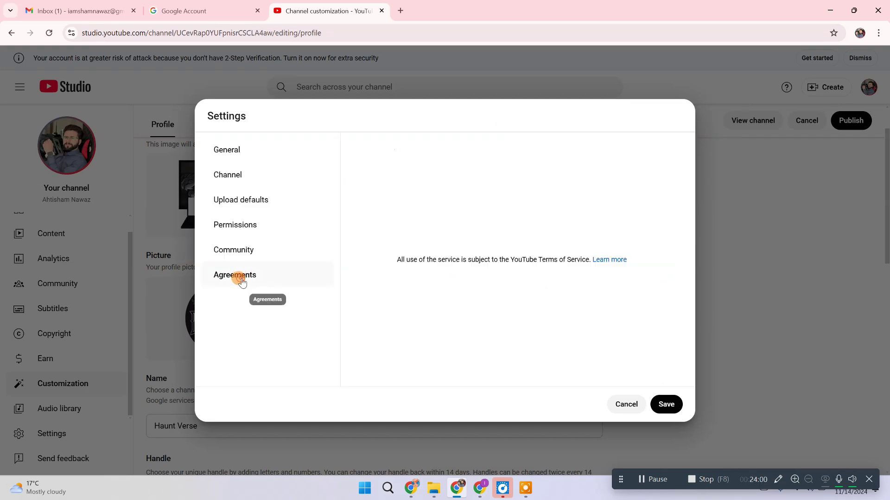
left_click(246, 228)
left_click(246, 197)
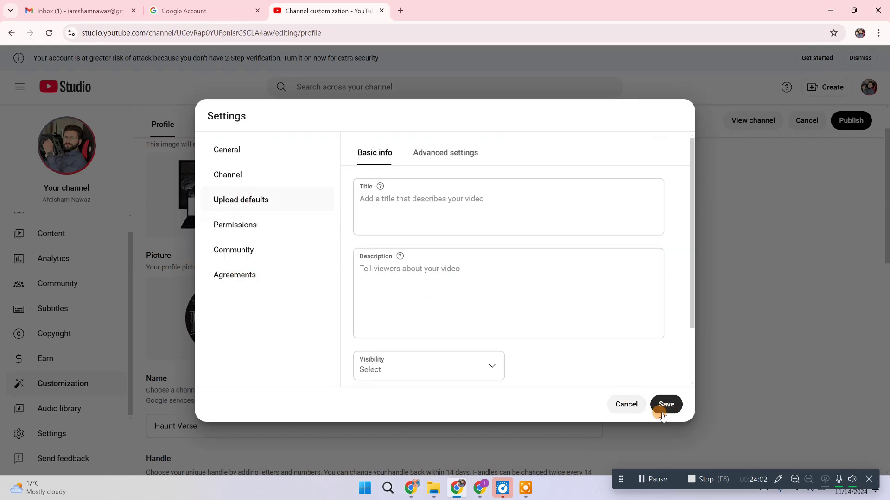
left_click(623, 405)
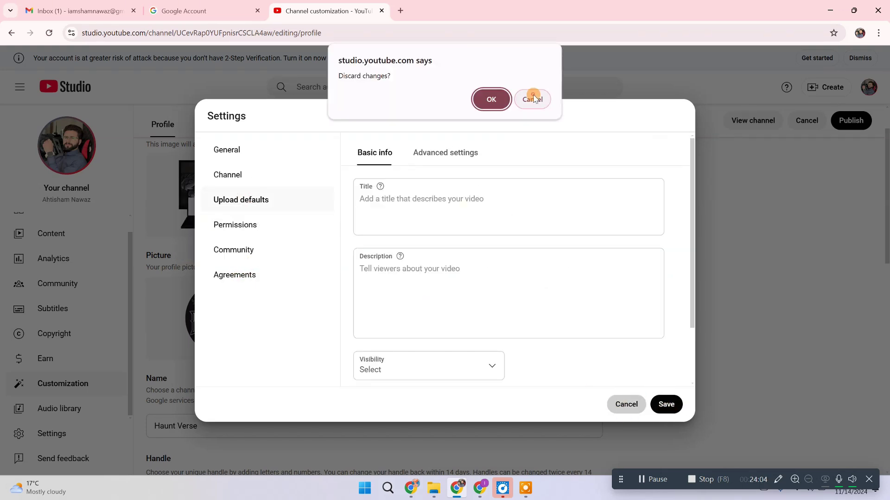
left_click(532, 99)
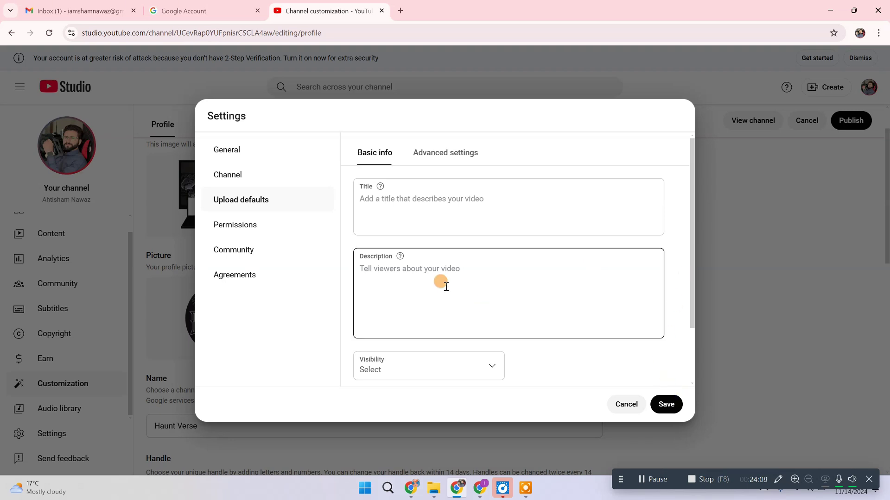
left_click(234, 154)
left_click(665, 405)
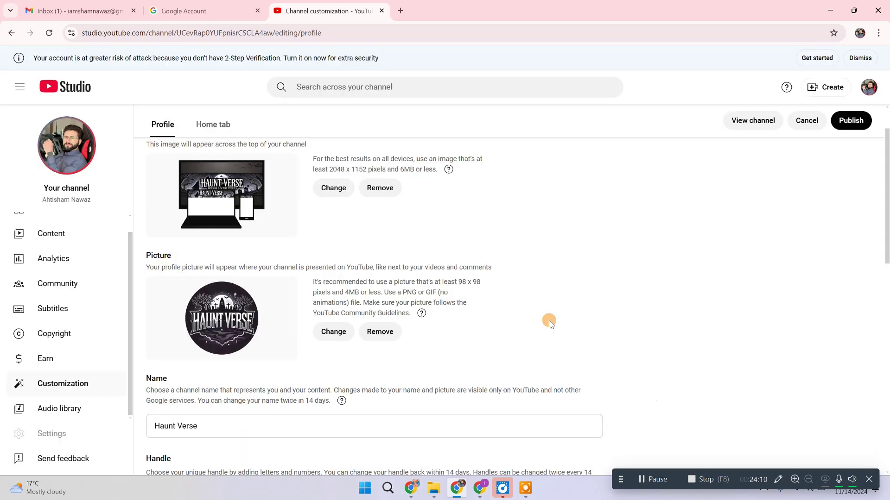
Publish the channel customization changes and review the profile's banner, picture, name, handle and description.
scroll(549, 320, "down", 5)
left_click(856, 122)
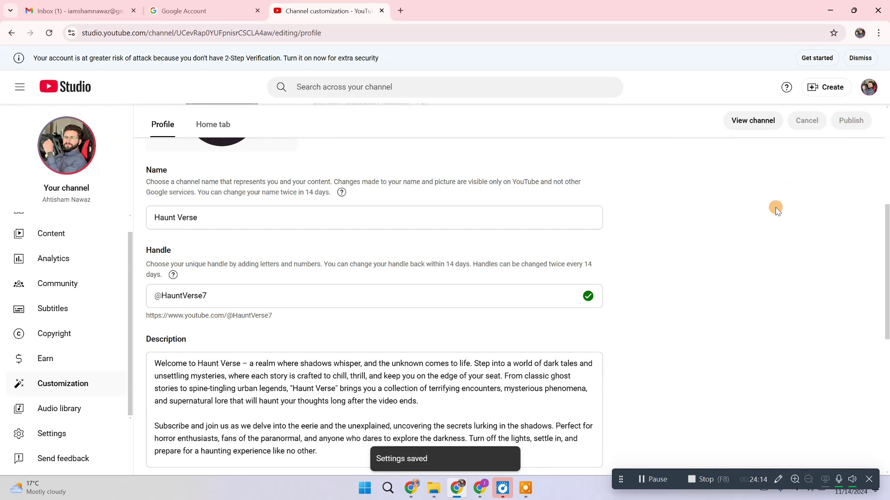
scroll(770, 209, "up", 5)
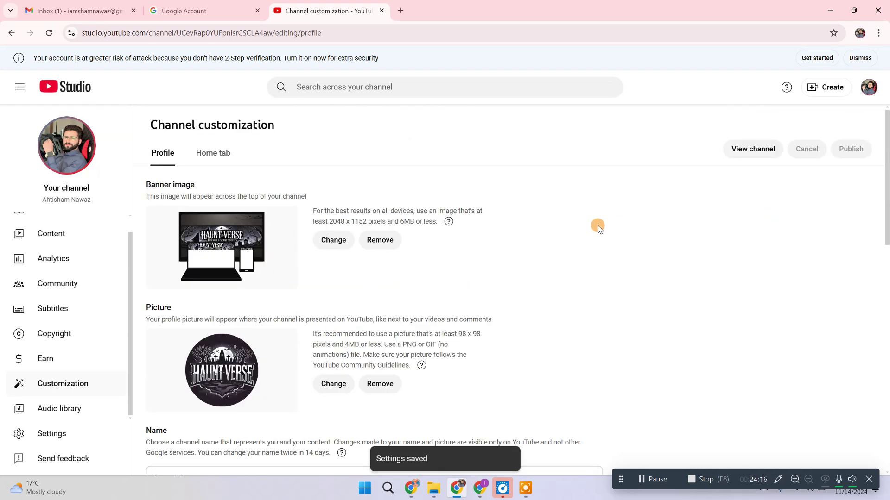
scroll(591, 226, "down", 10)
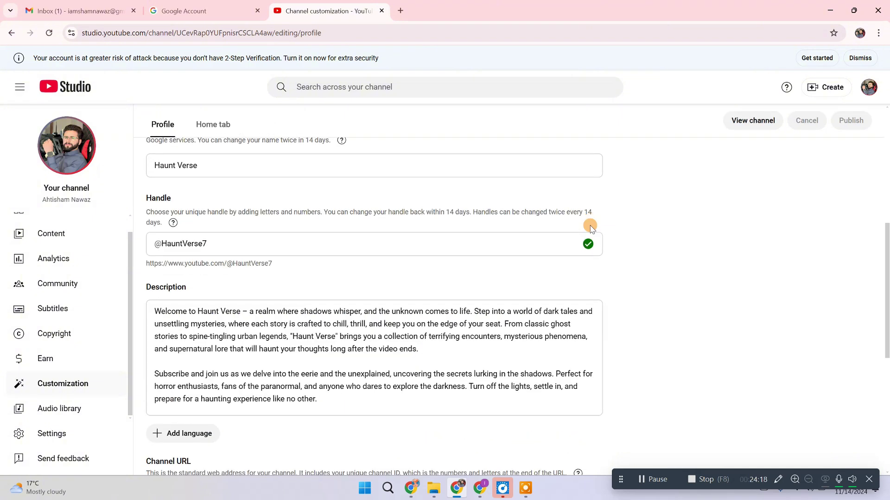
scroll(682, 324, "up", 8)
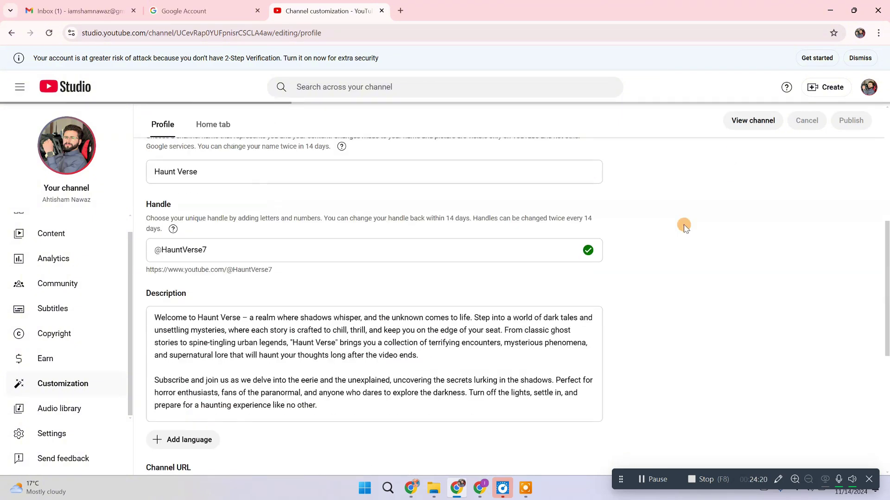
scroll(683, 250, "up", 4)
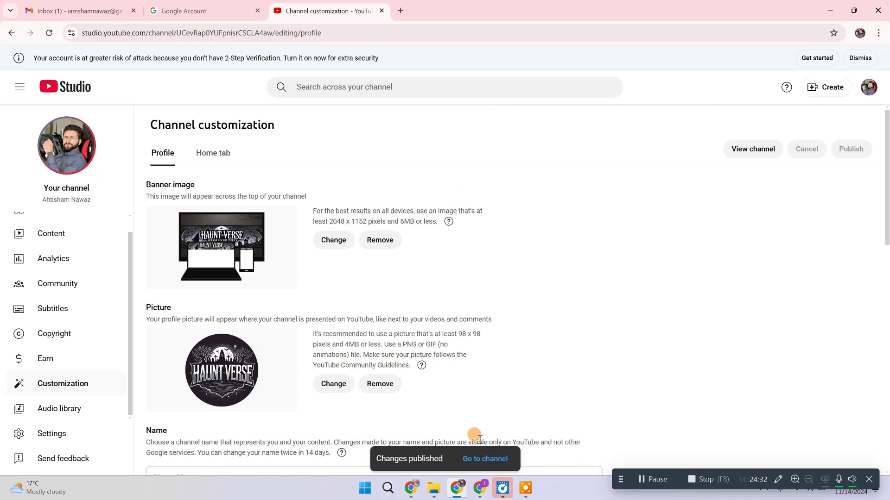
Check the published channel page for the new branding, close it and reload the channel customization page.
left_click(485, 459)
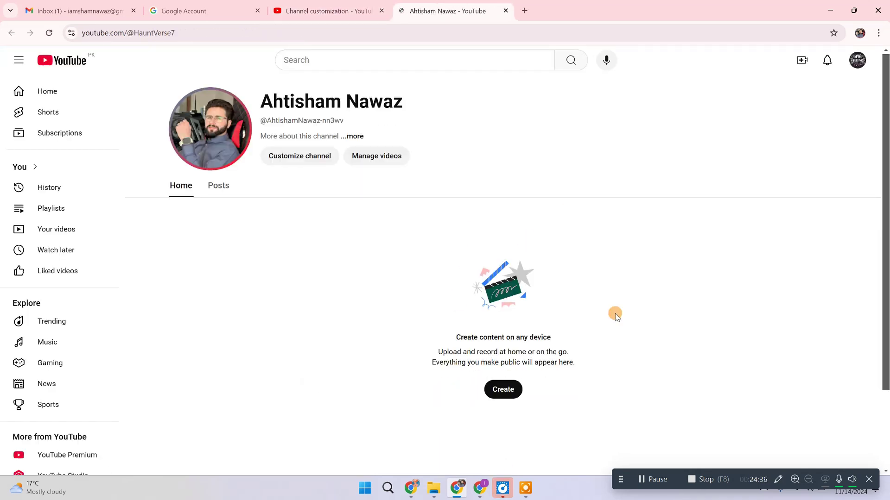
left_click(46, 29)
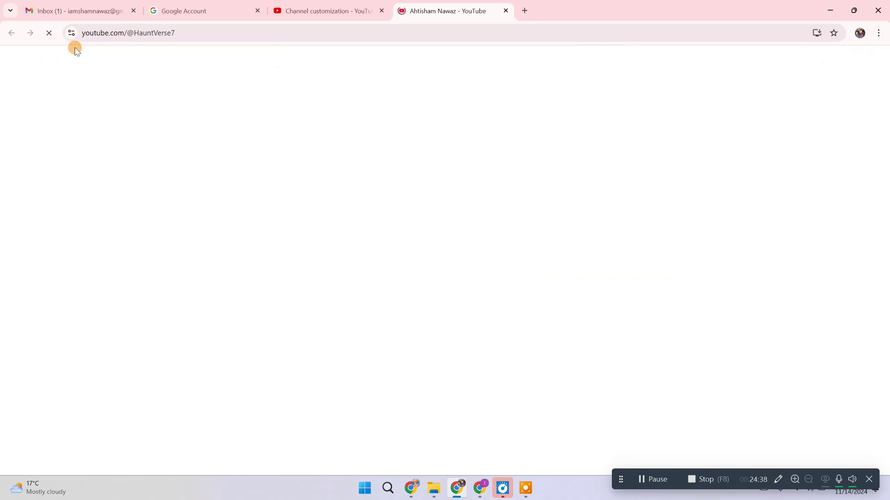
left_click(48, 35)
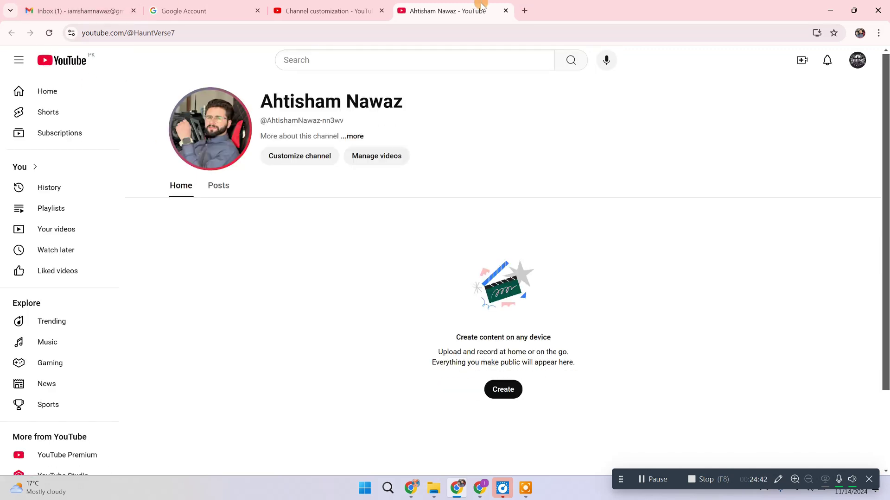
middle_click(481, 6)
left_click(51, 37)
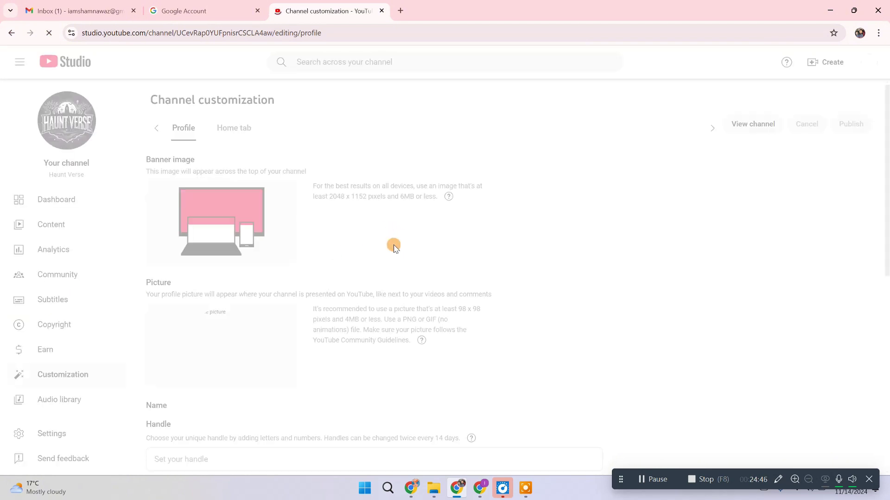
left_click(851, 185)
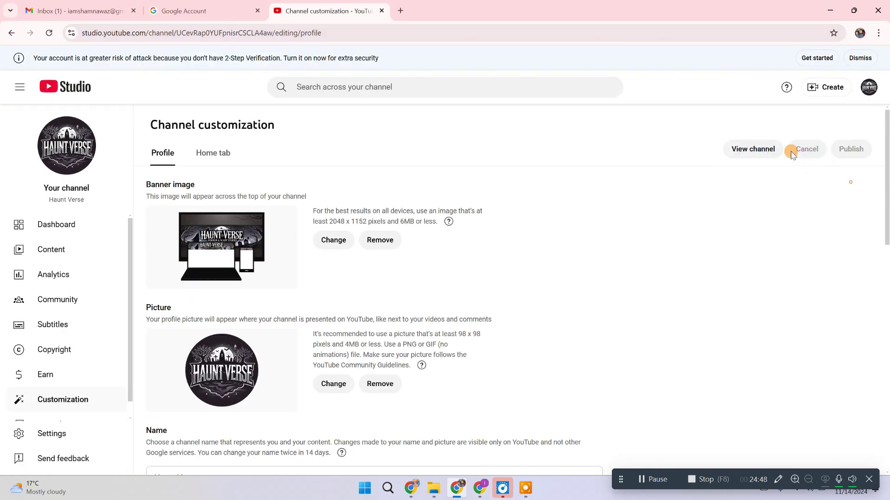
Reopen the public channel page, refresh it to load the new branding and view the channel's full About details.
left_click(756, 150)
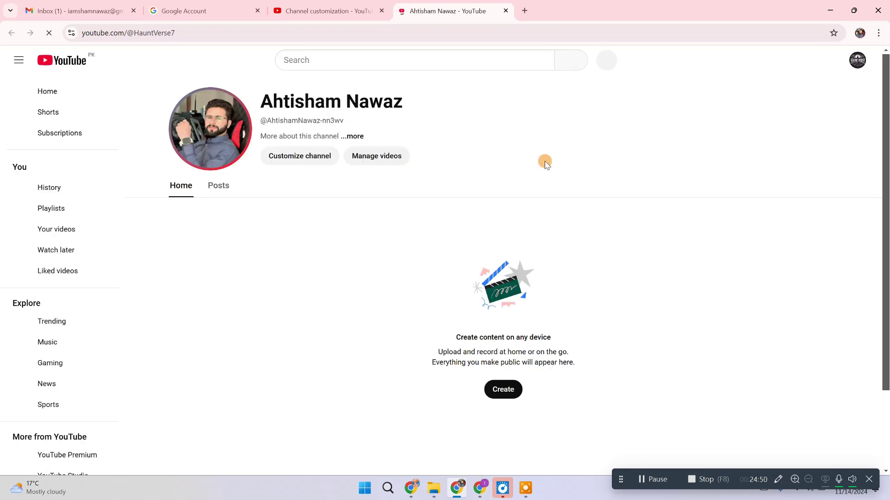
left_click(45, 38)
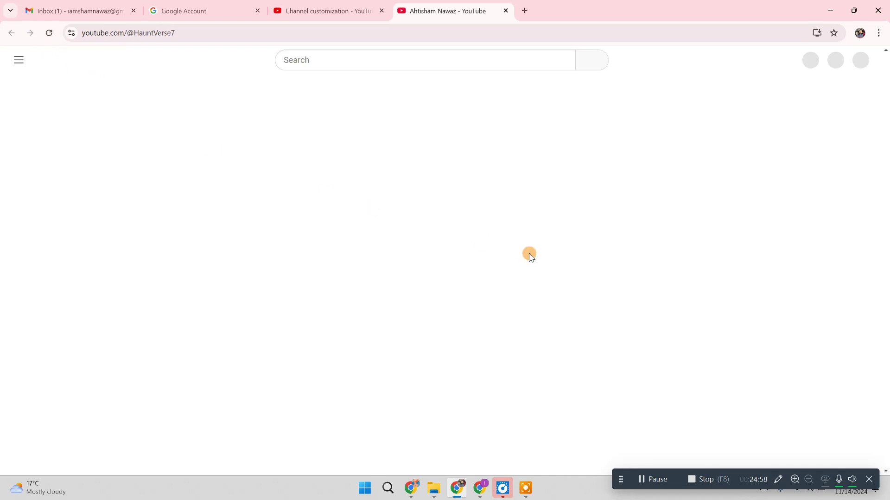
left_click(48, 33)
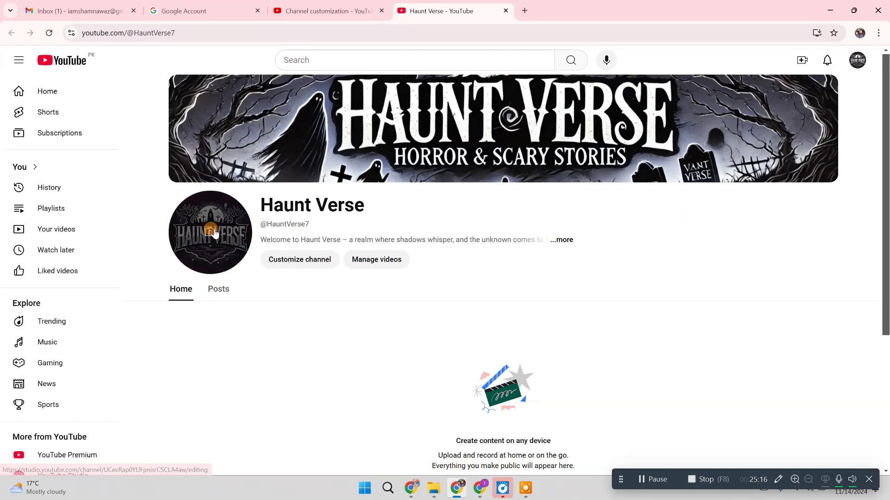
left_click(494, 240)
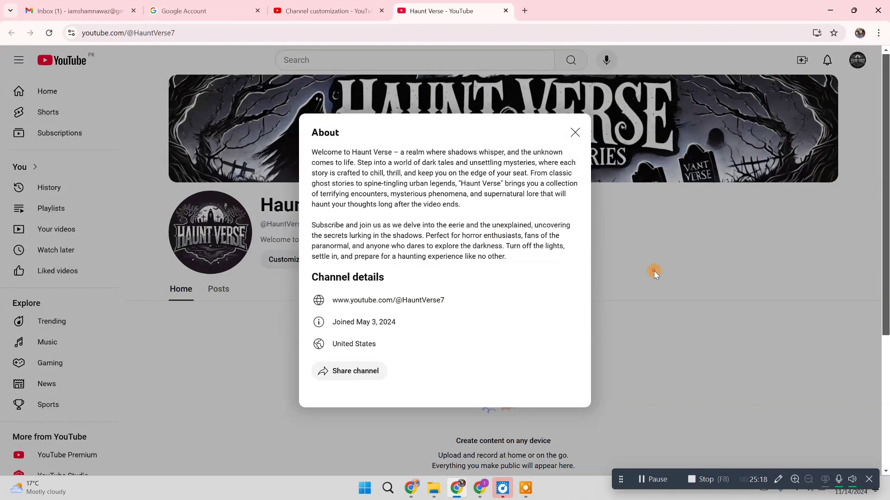
left_click(653, 272)
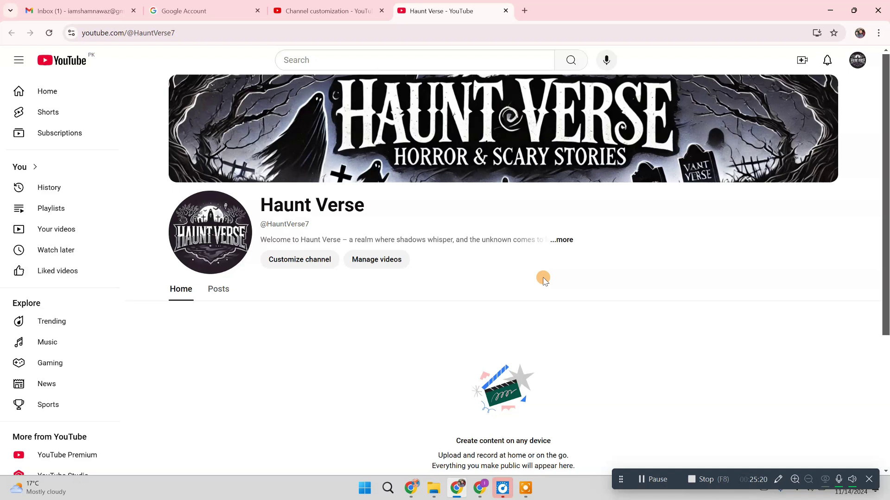